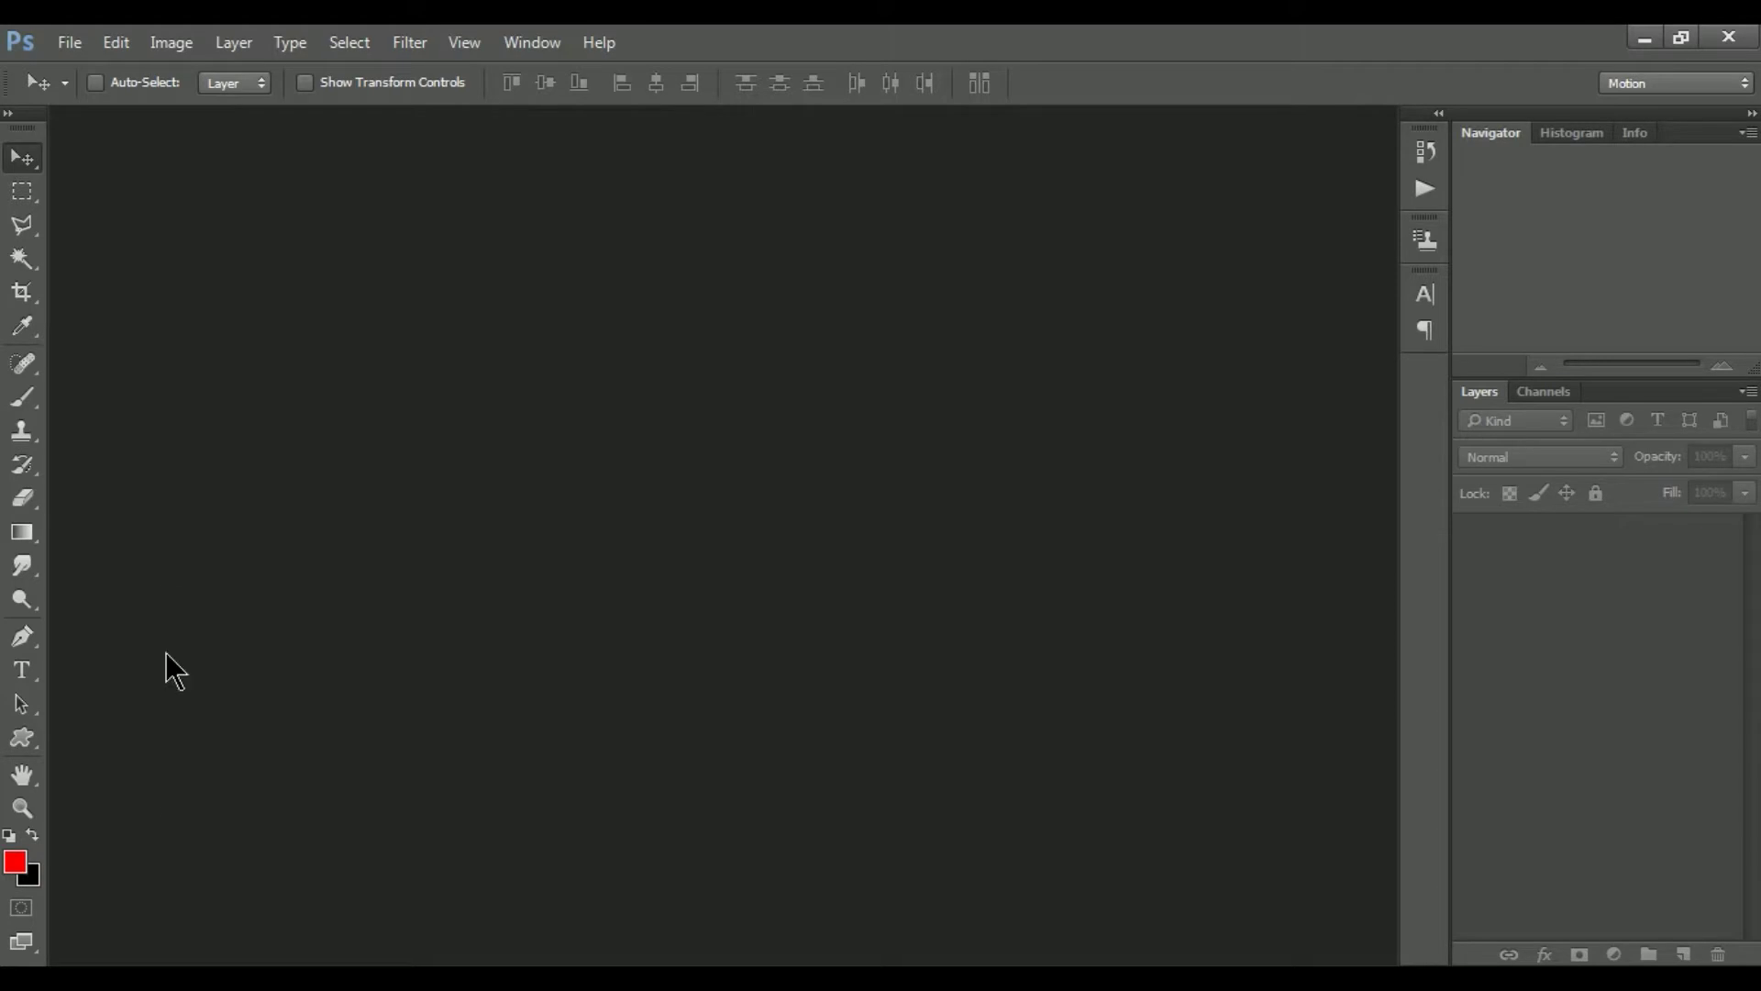
# - Create a new default-size document, about 9 by 6 inches at 72 ppi, with a White background
pyautogui.click(73, 42)
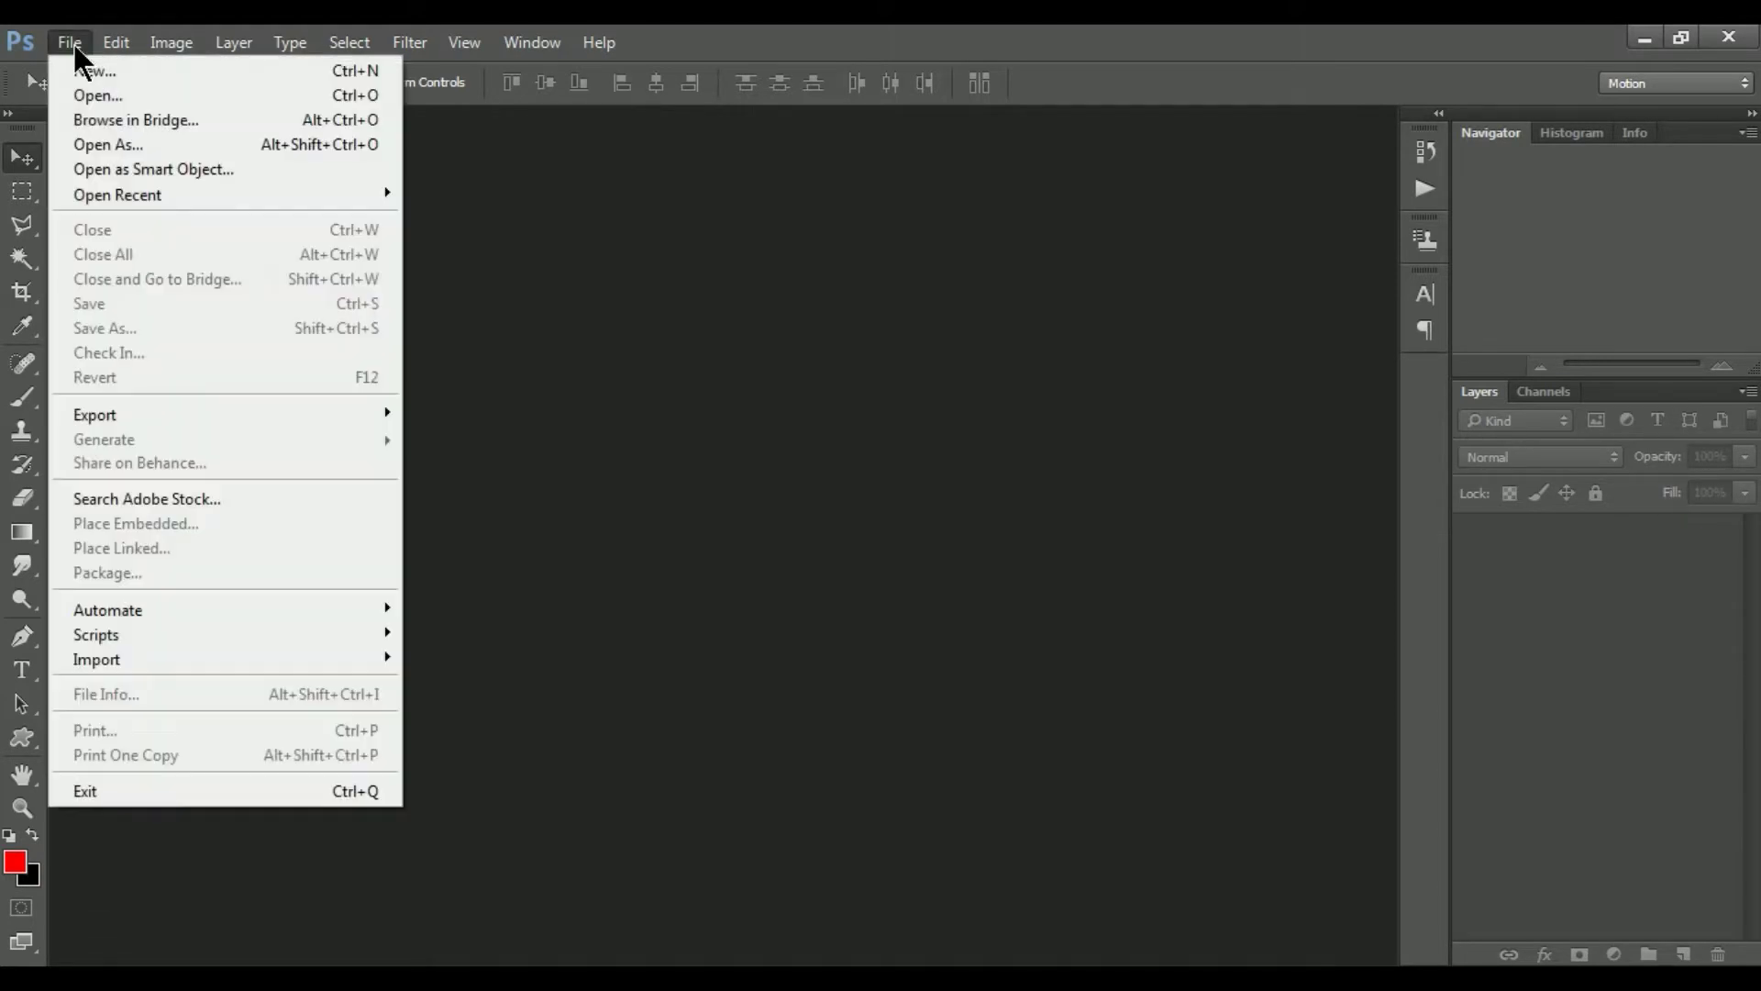
pyautogui.click(163, 73)
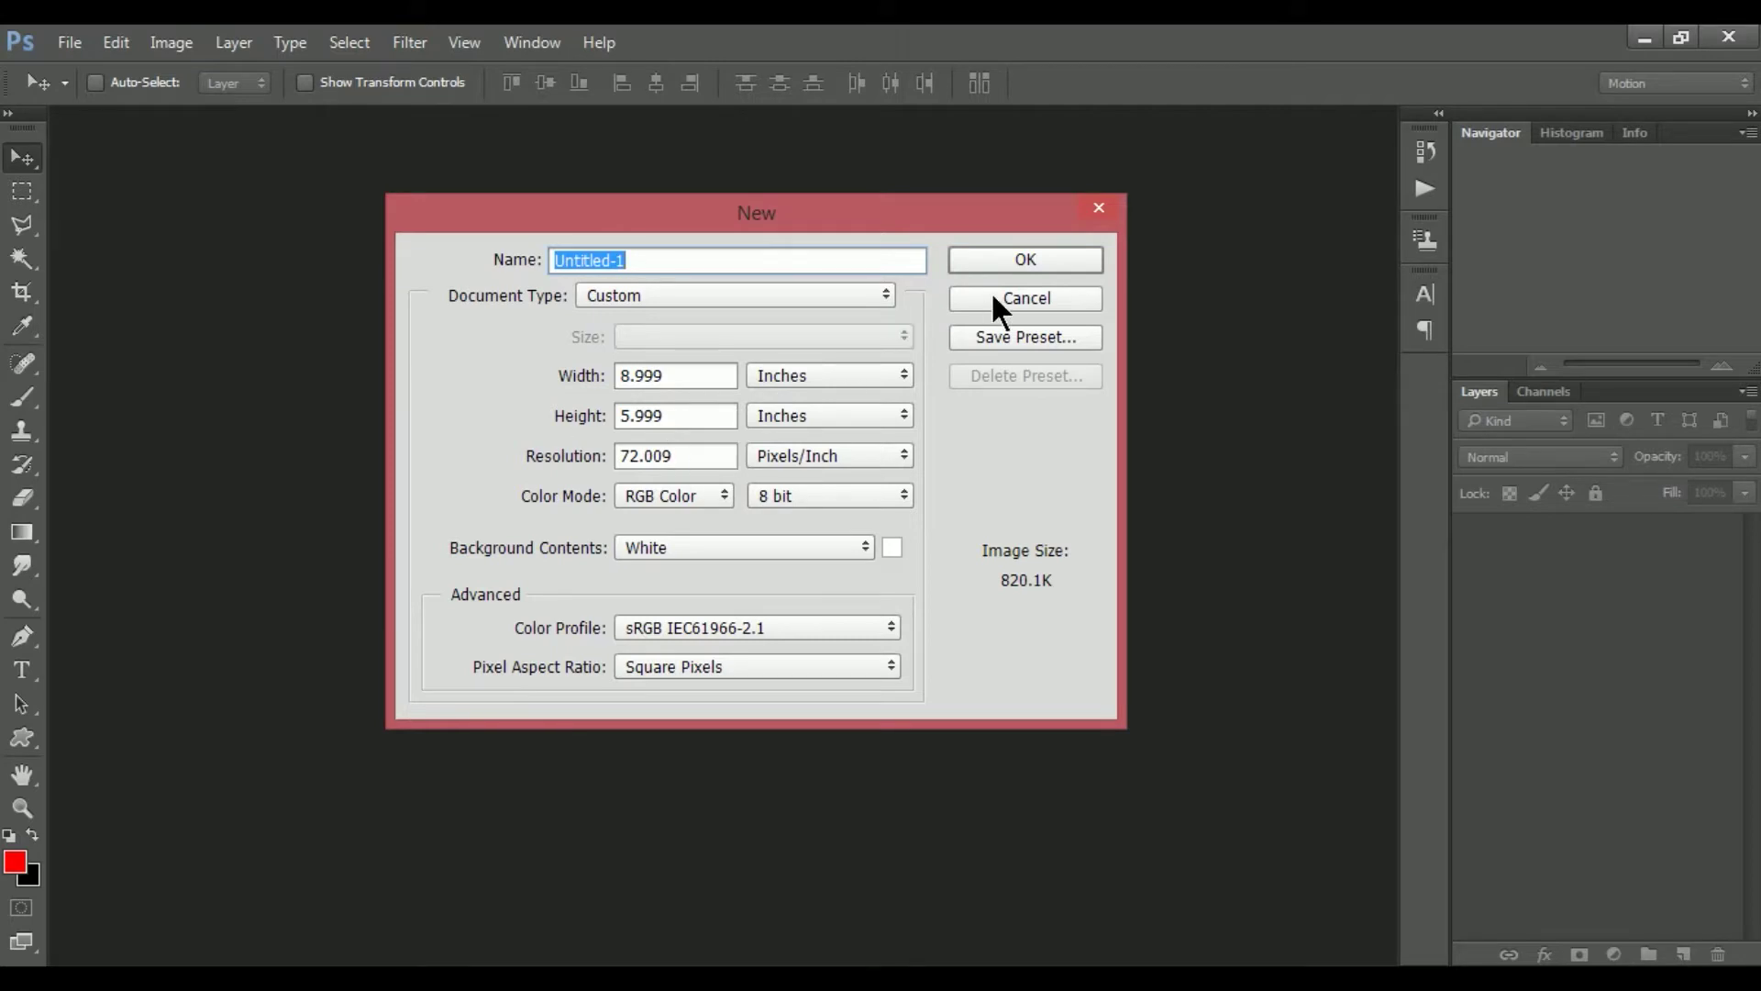
pyautogui.click(1022, 259)
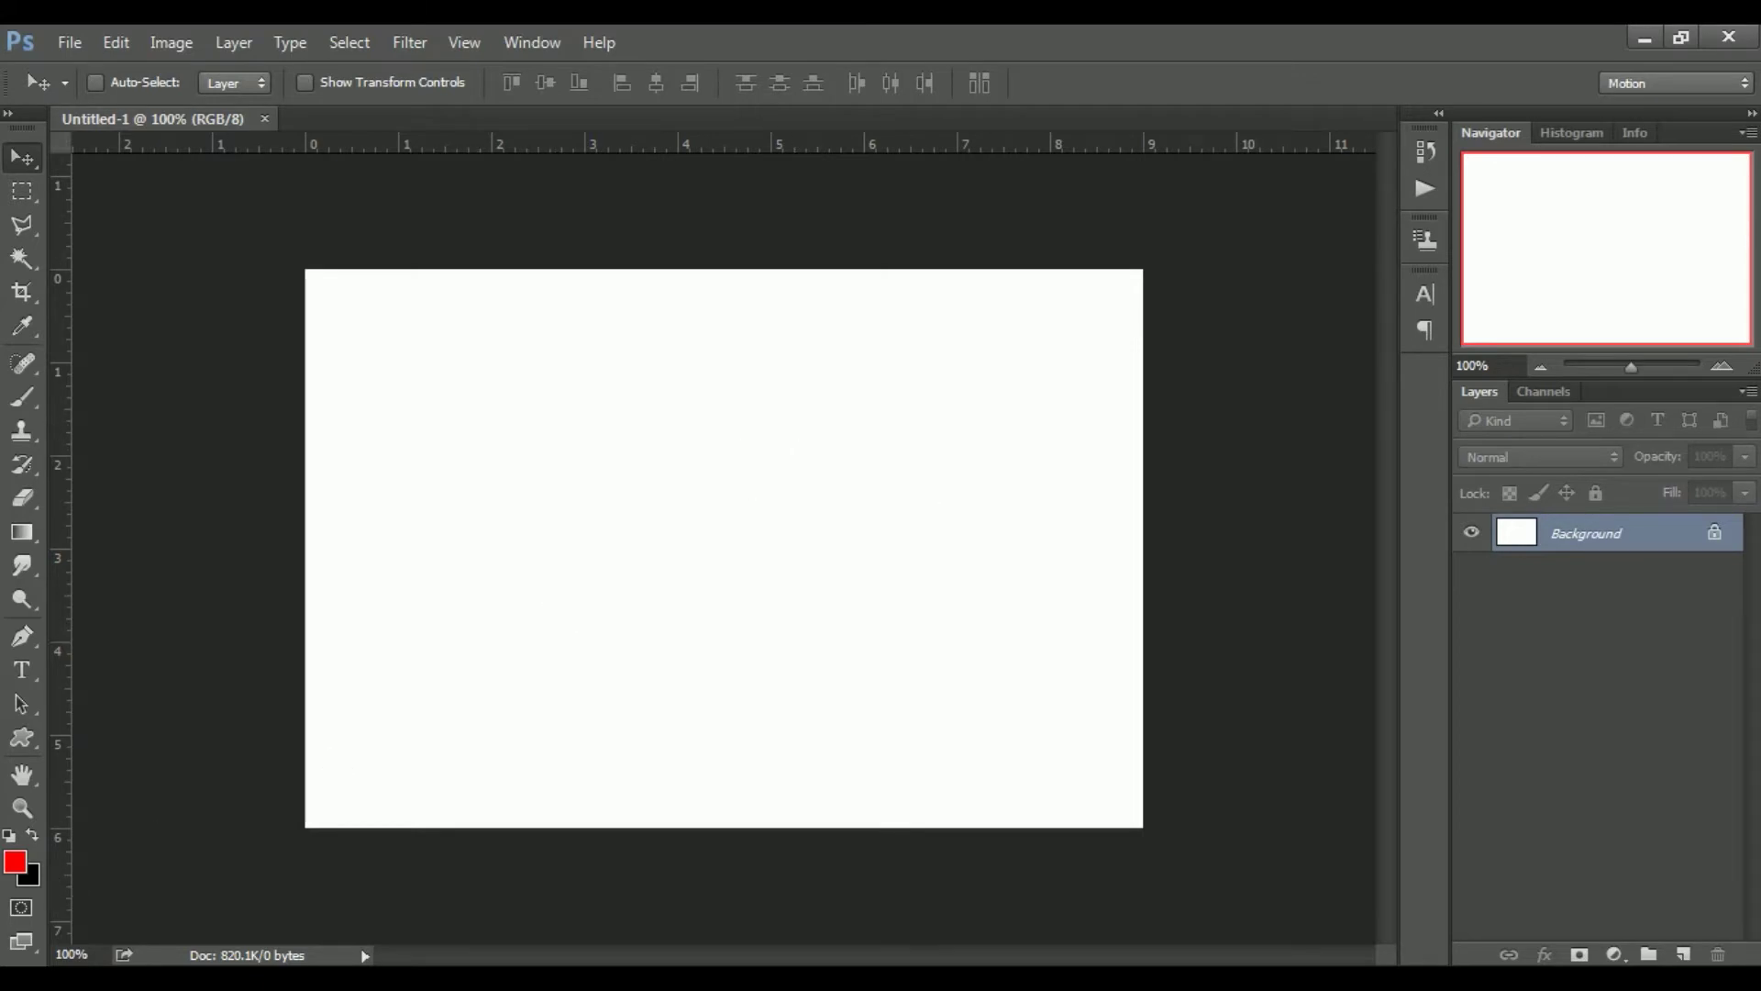
pyautogui.click(16, 869)
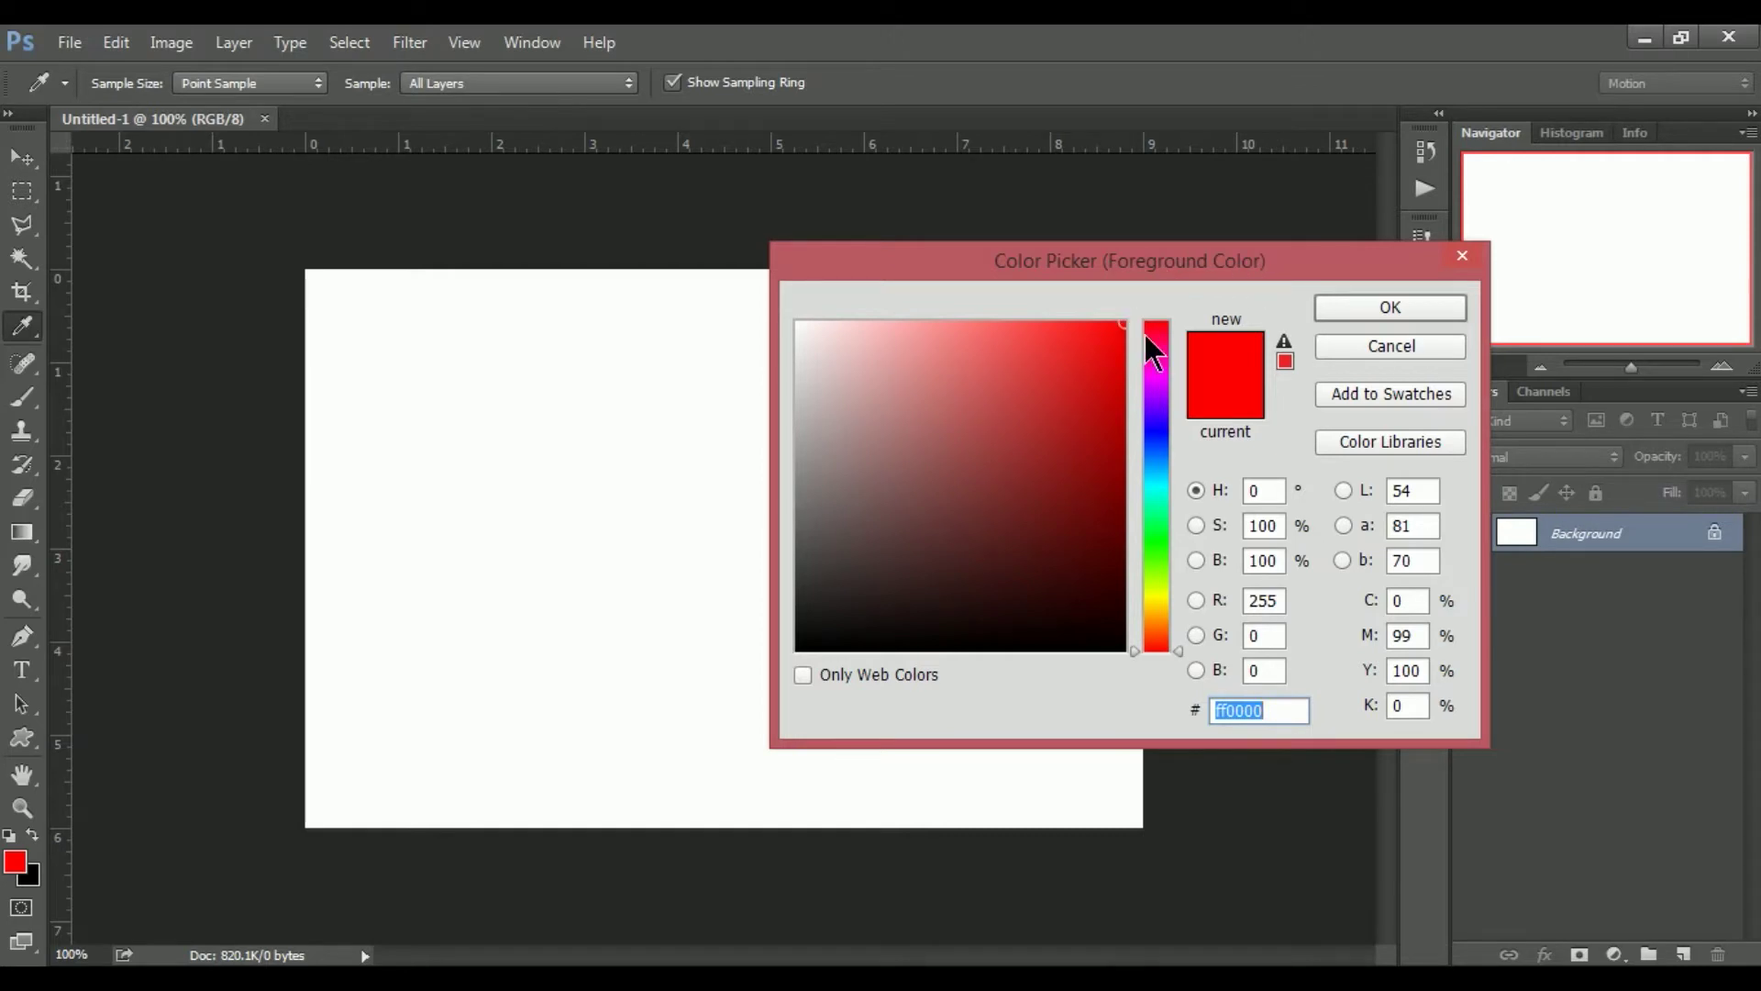
# - Move the Color Picker aside and turn Only Web Colors on, then back off
pyautogui.moveTo(1189, 274); pyautogui.dragTo(1136, 253)
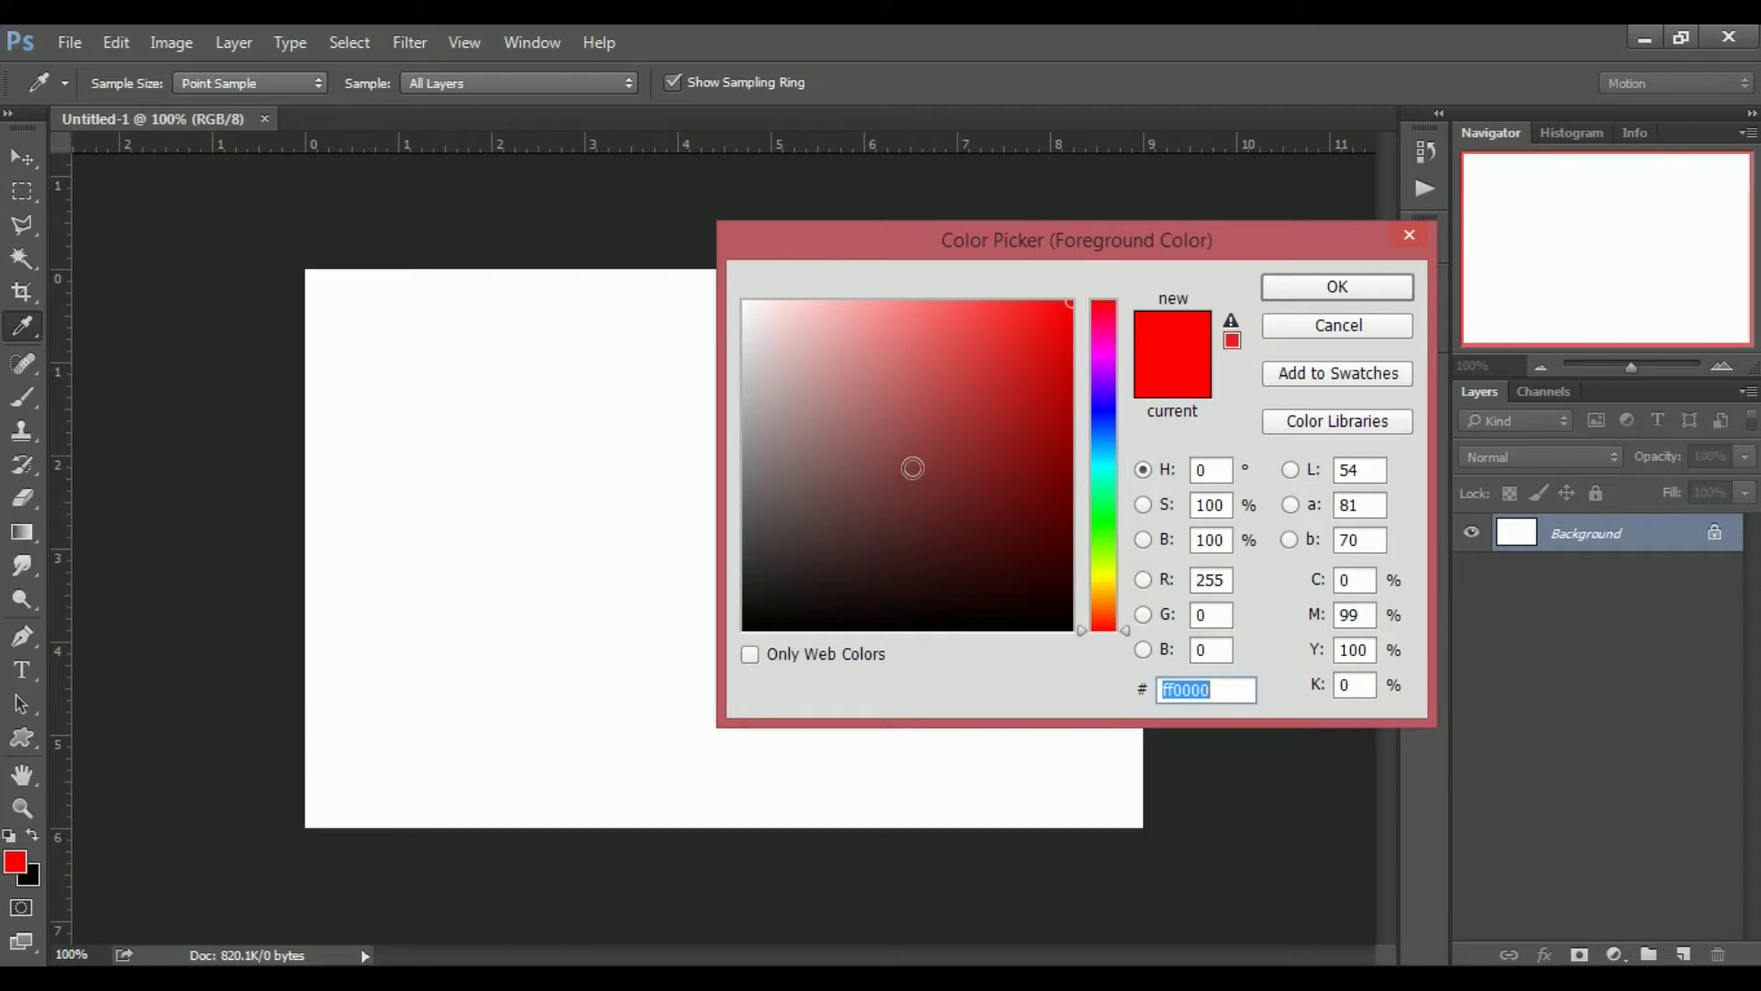
pyautogui.click(751, 653)
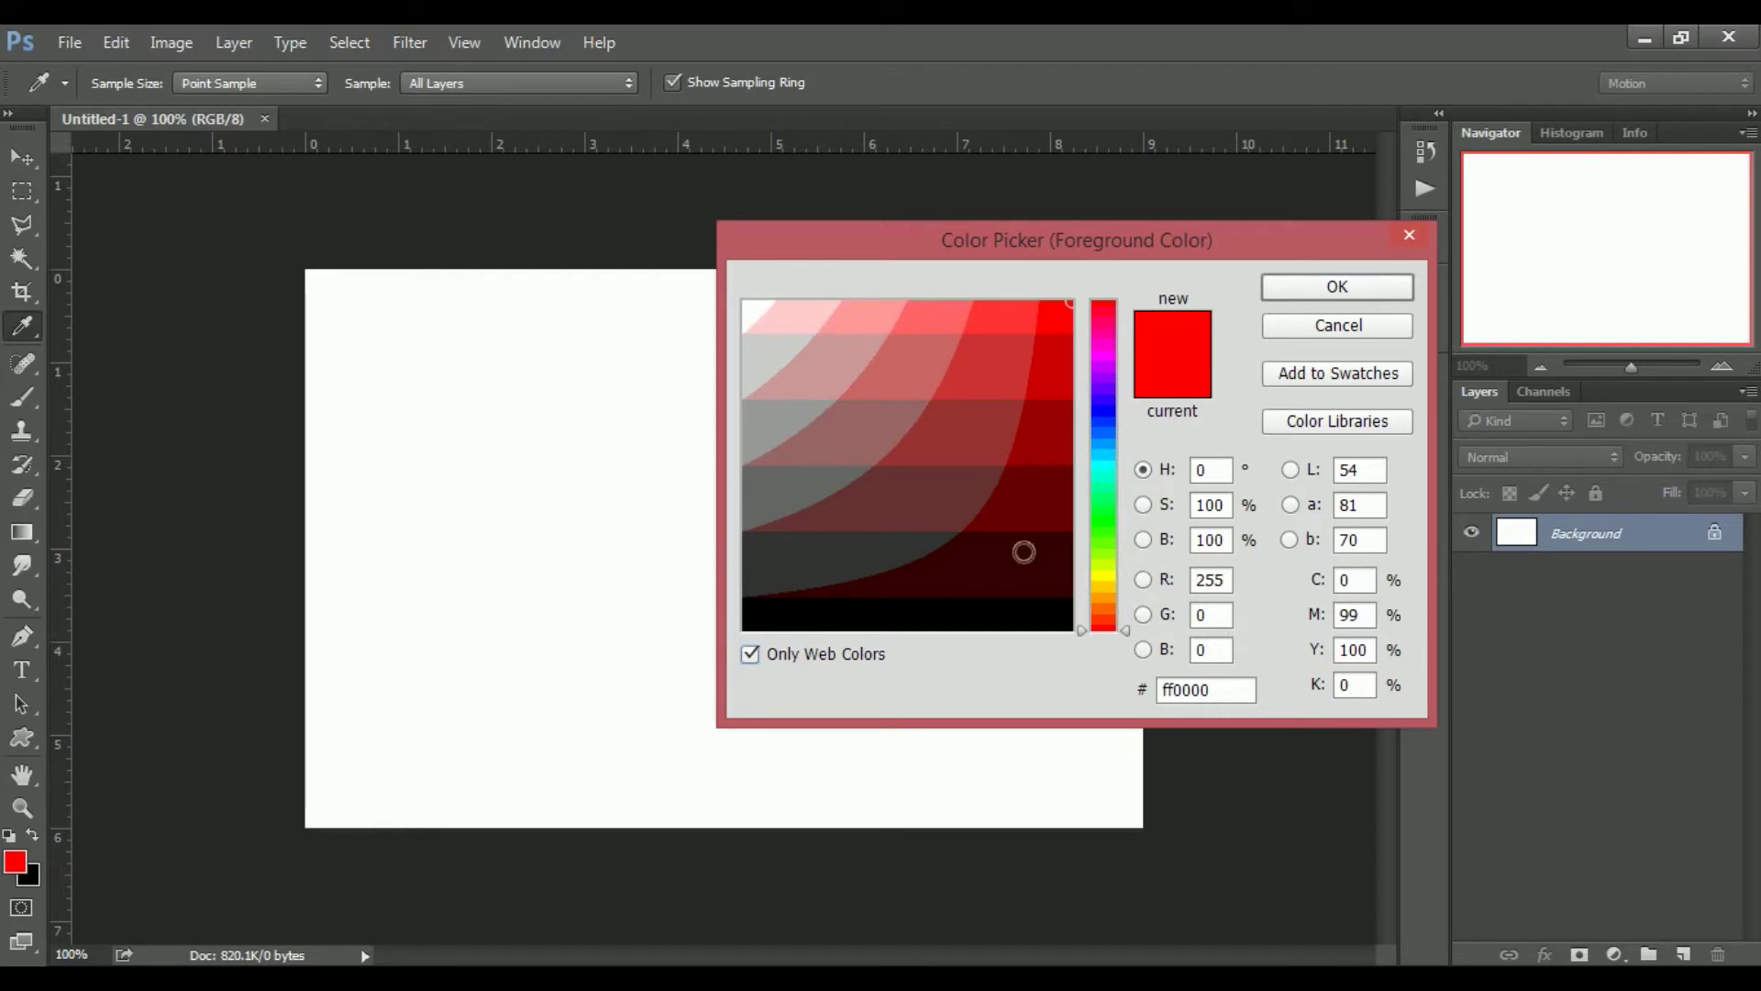
pyautogui.click(750, 653)
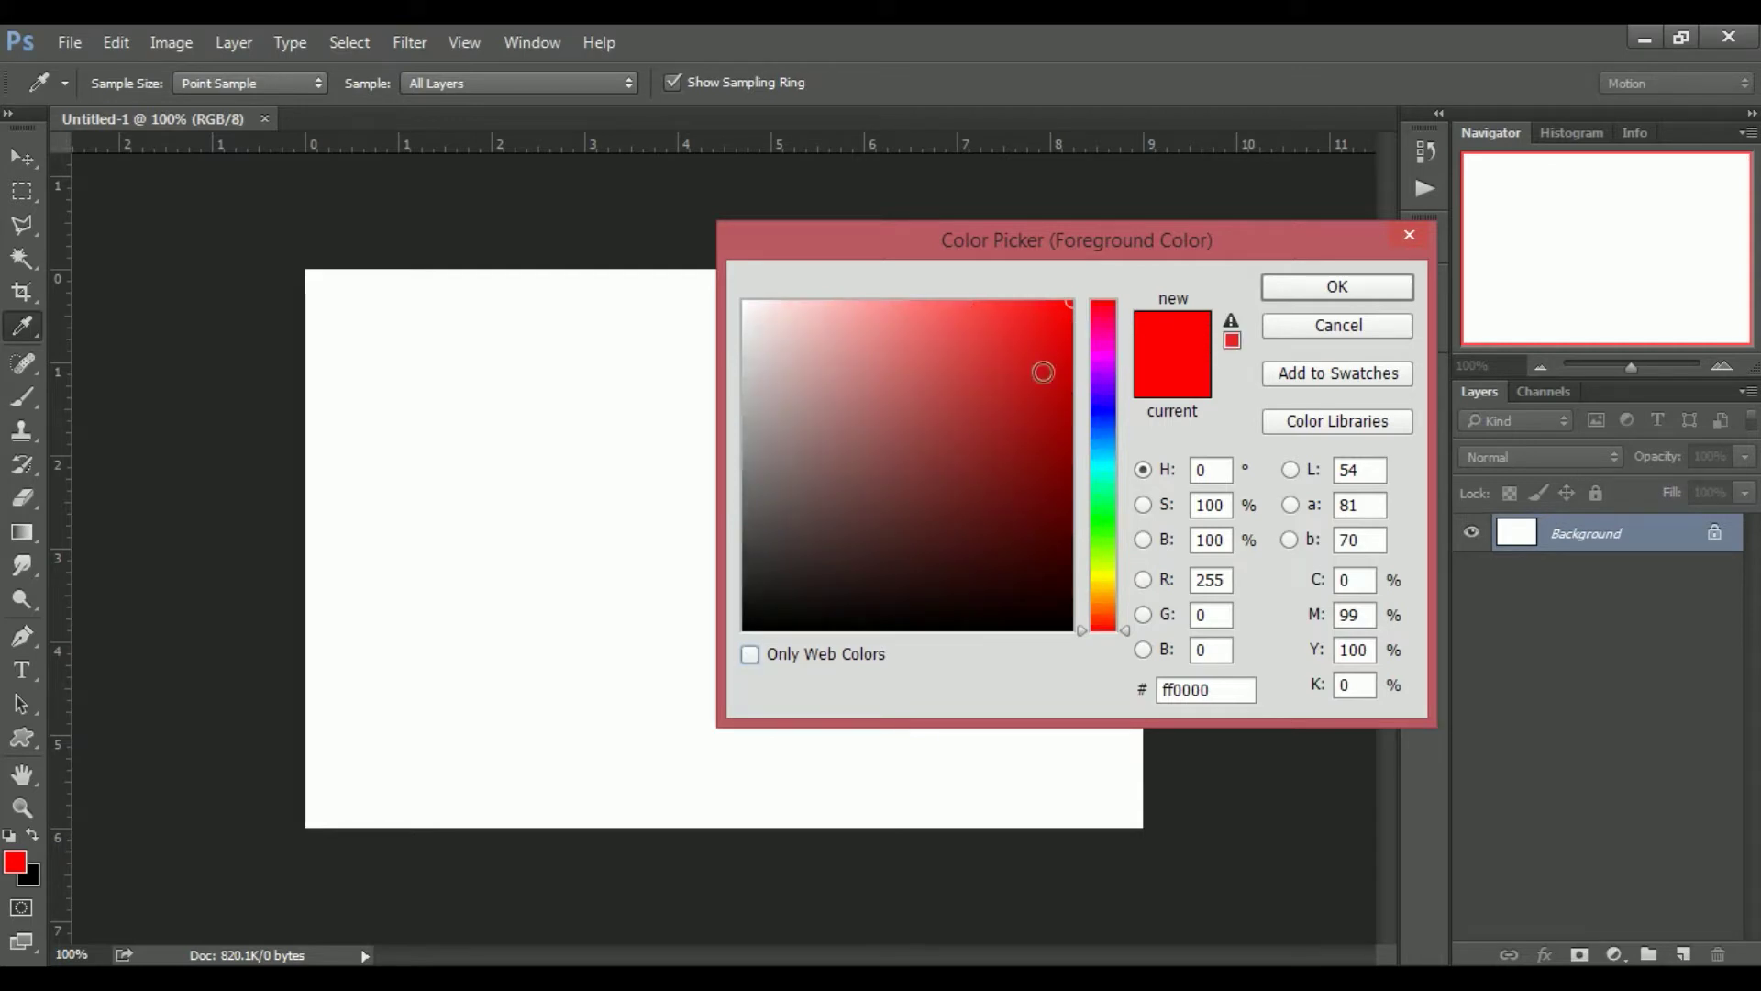
# - Darken the red to 4c0909, then shift the hue to navy blue 090c4c
pyautogui.click(991, 446)
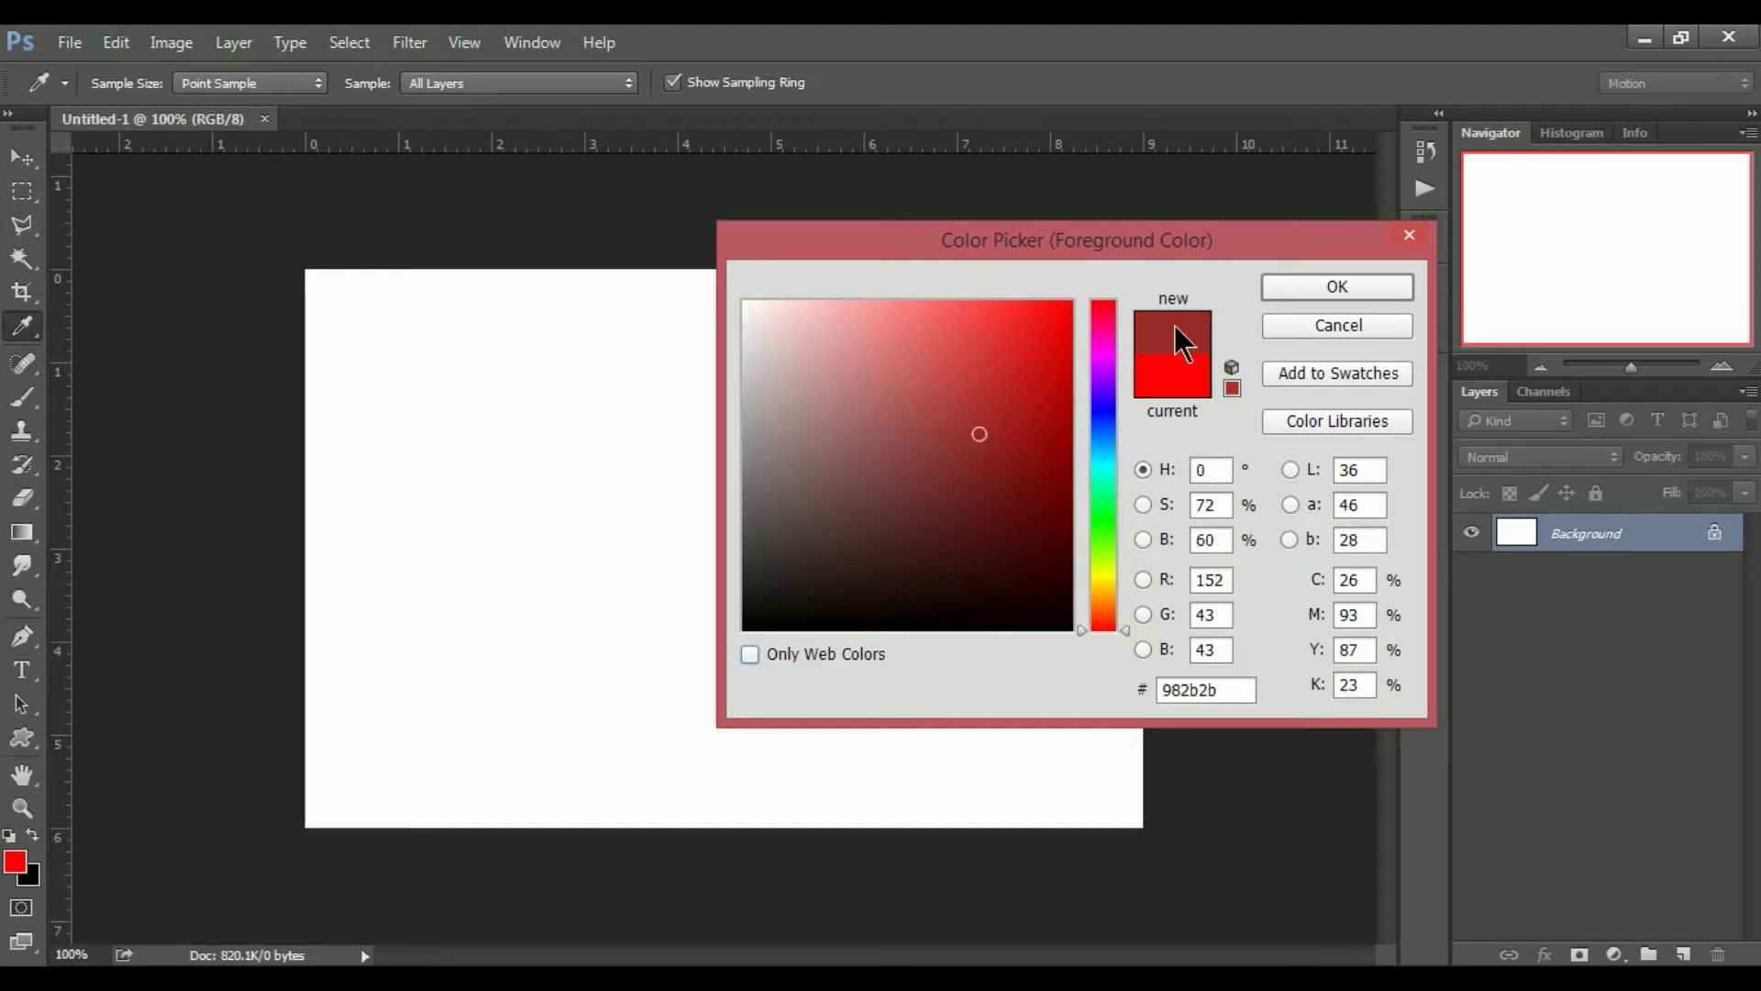
pyautogui.click(1034, 532)
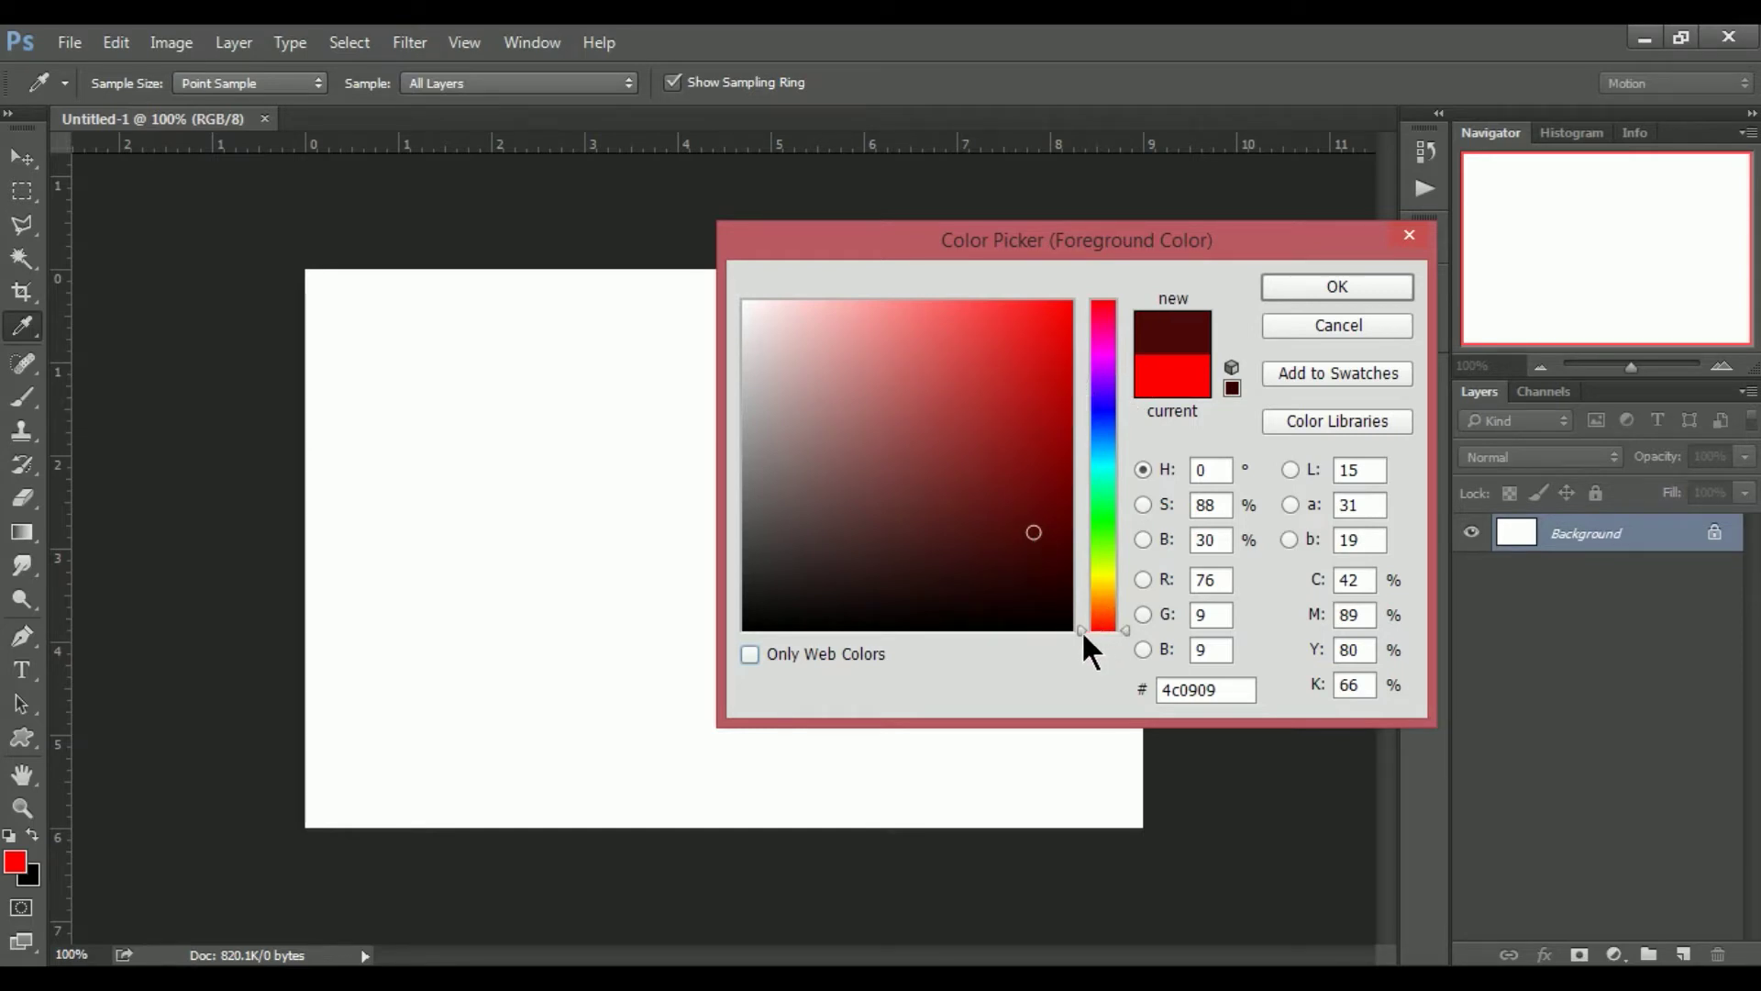
pyautogui.moveTo(1081, 630); pyautogui.dragTo(1085, 416)
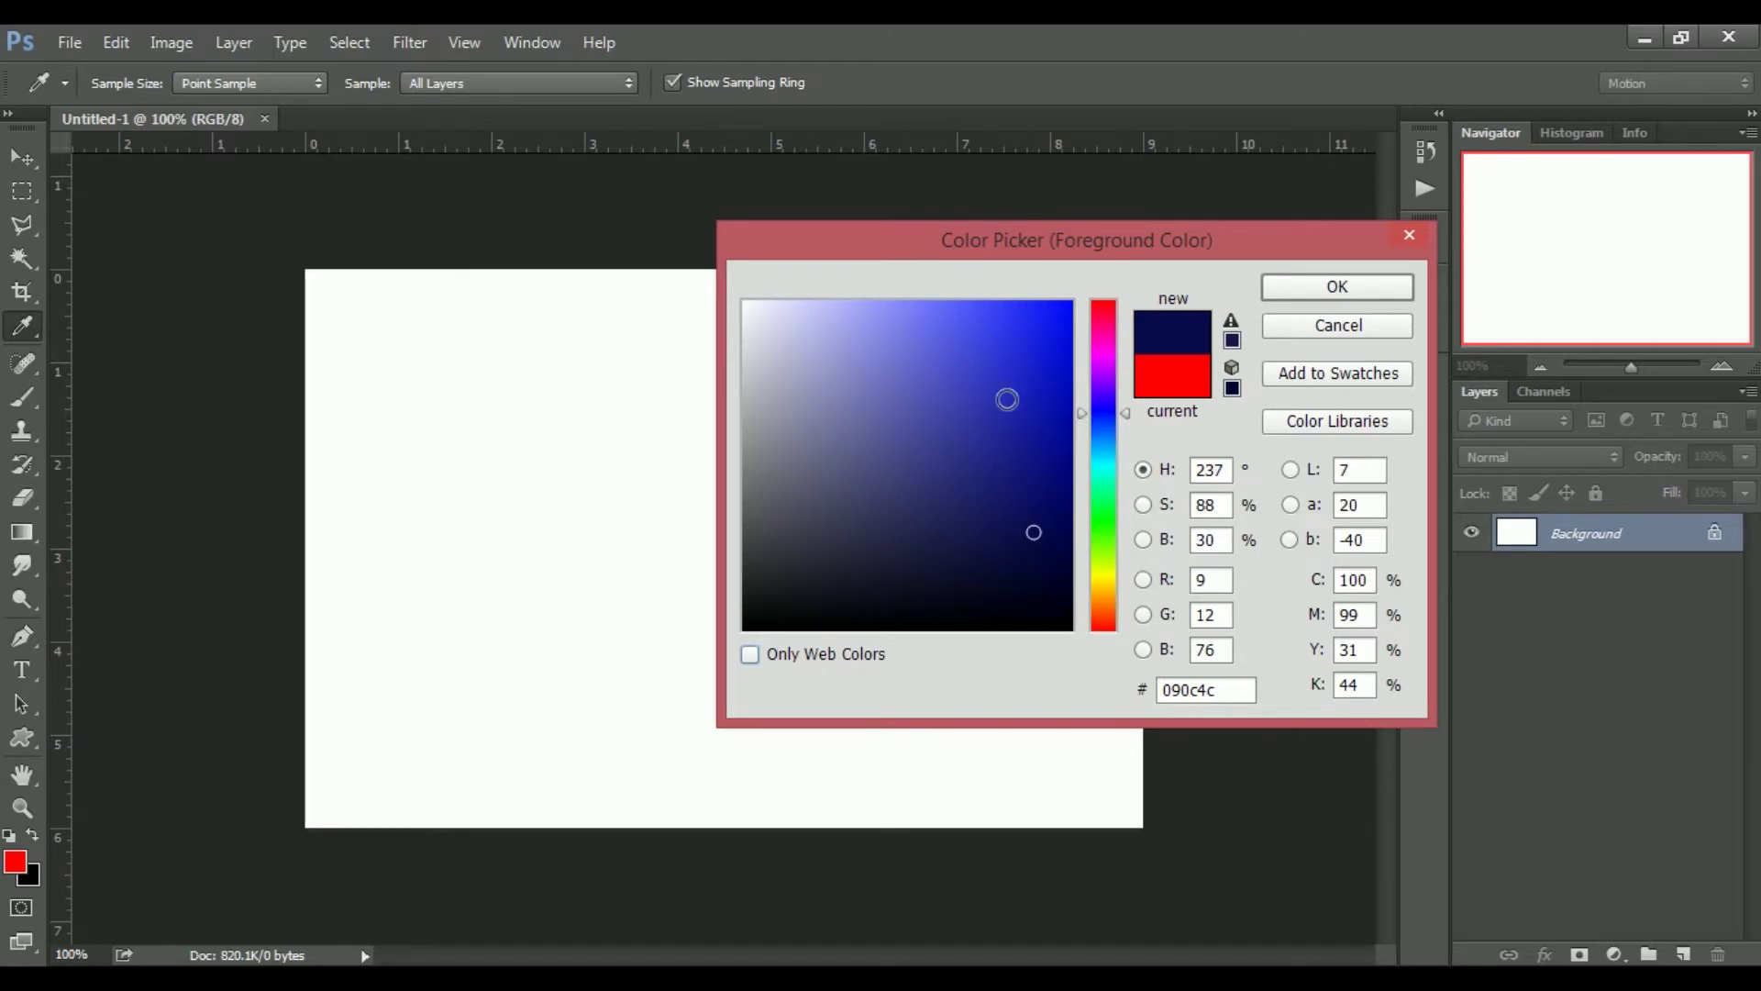
# - Try several blues in the colour field, landing on 3a40c4, then the lighter 444bde
pyautogui.click(1011, 351)
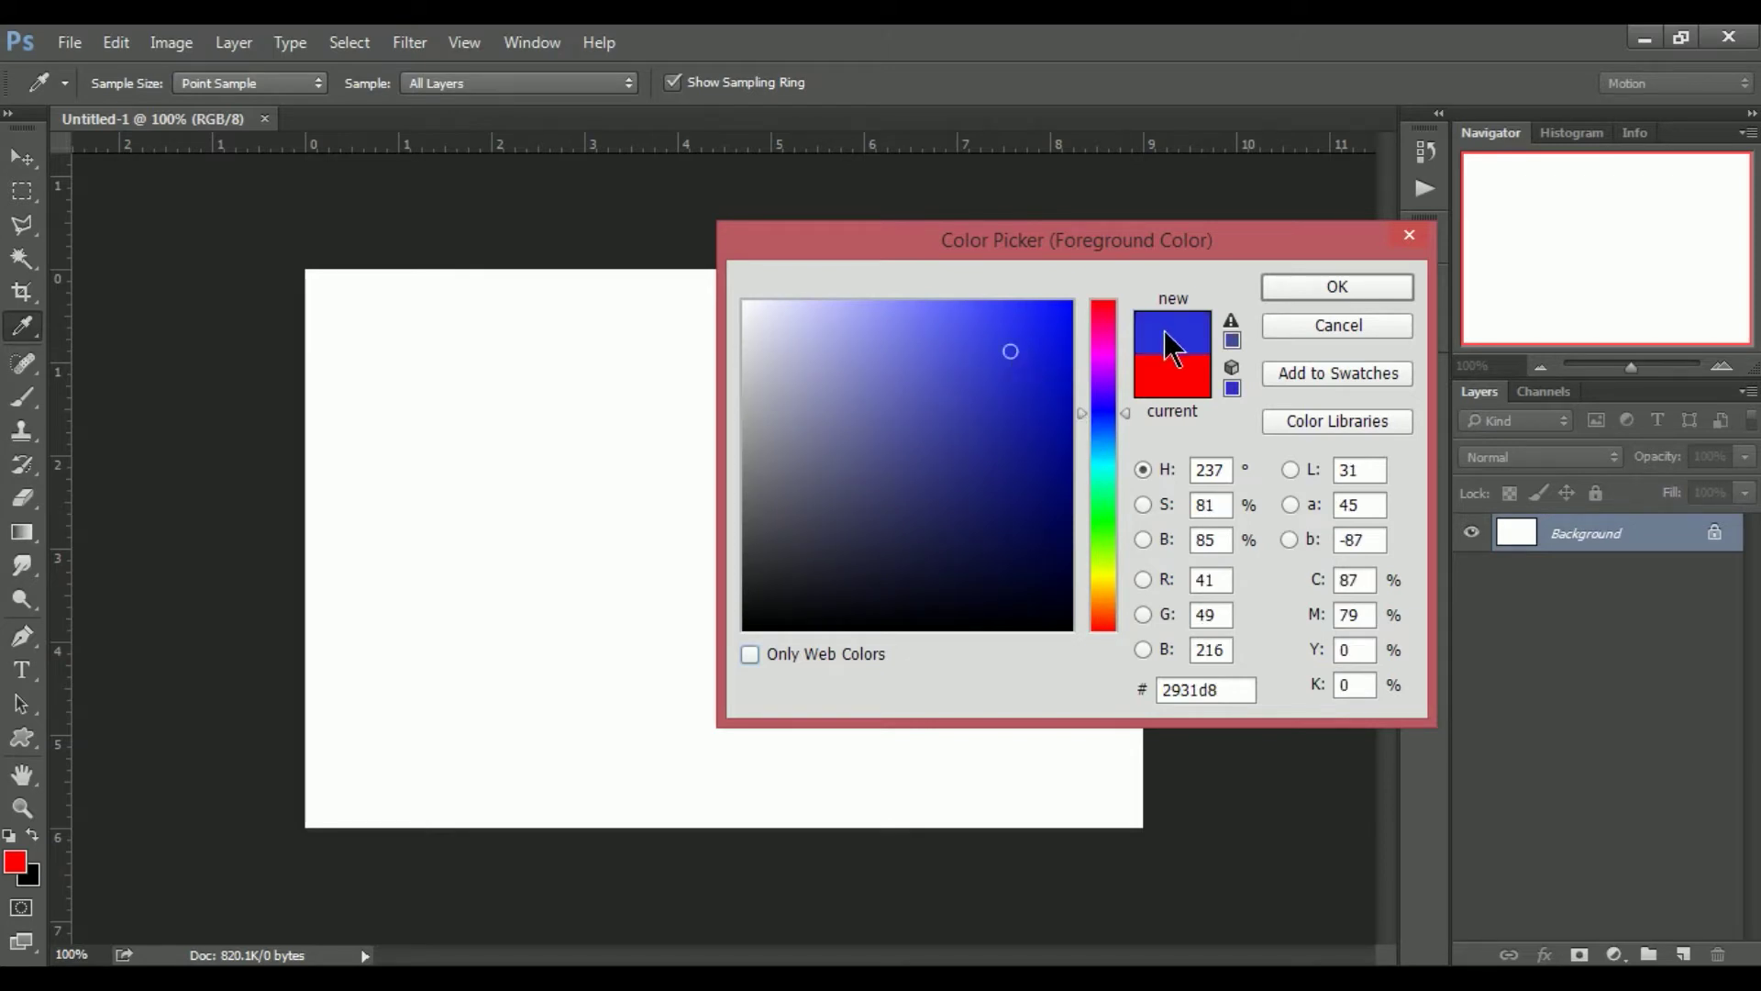
pyautogui.click(899, 359)
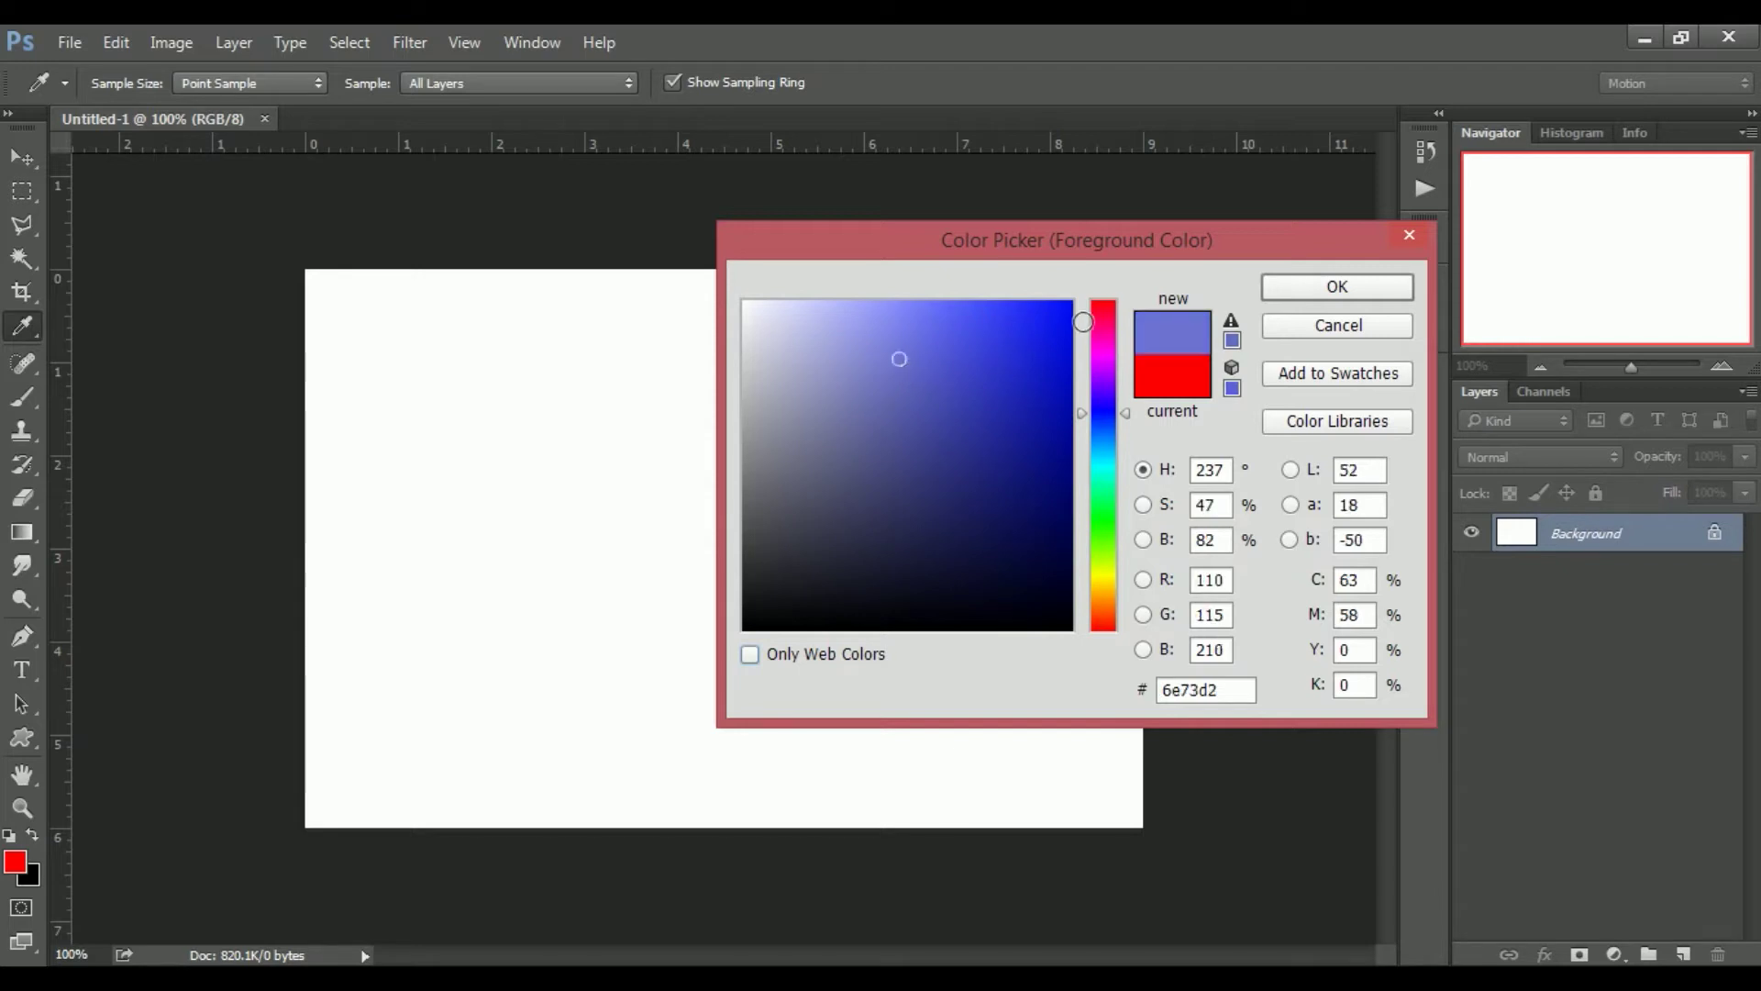
pyautogui.click(1043, 323)
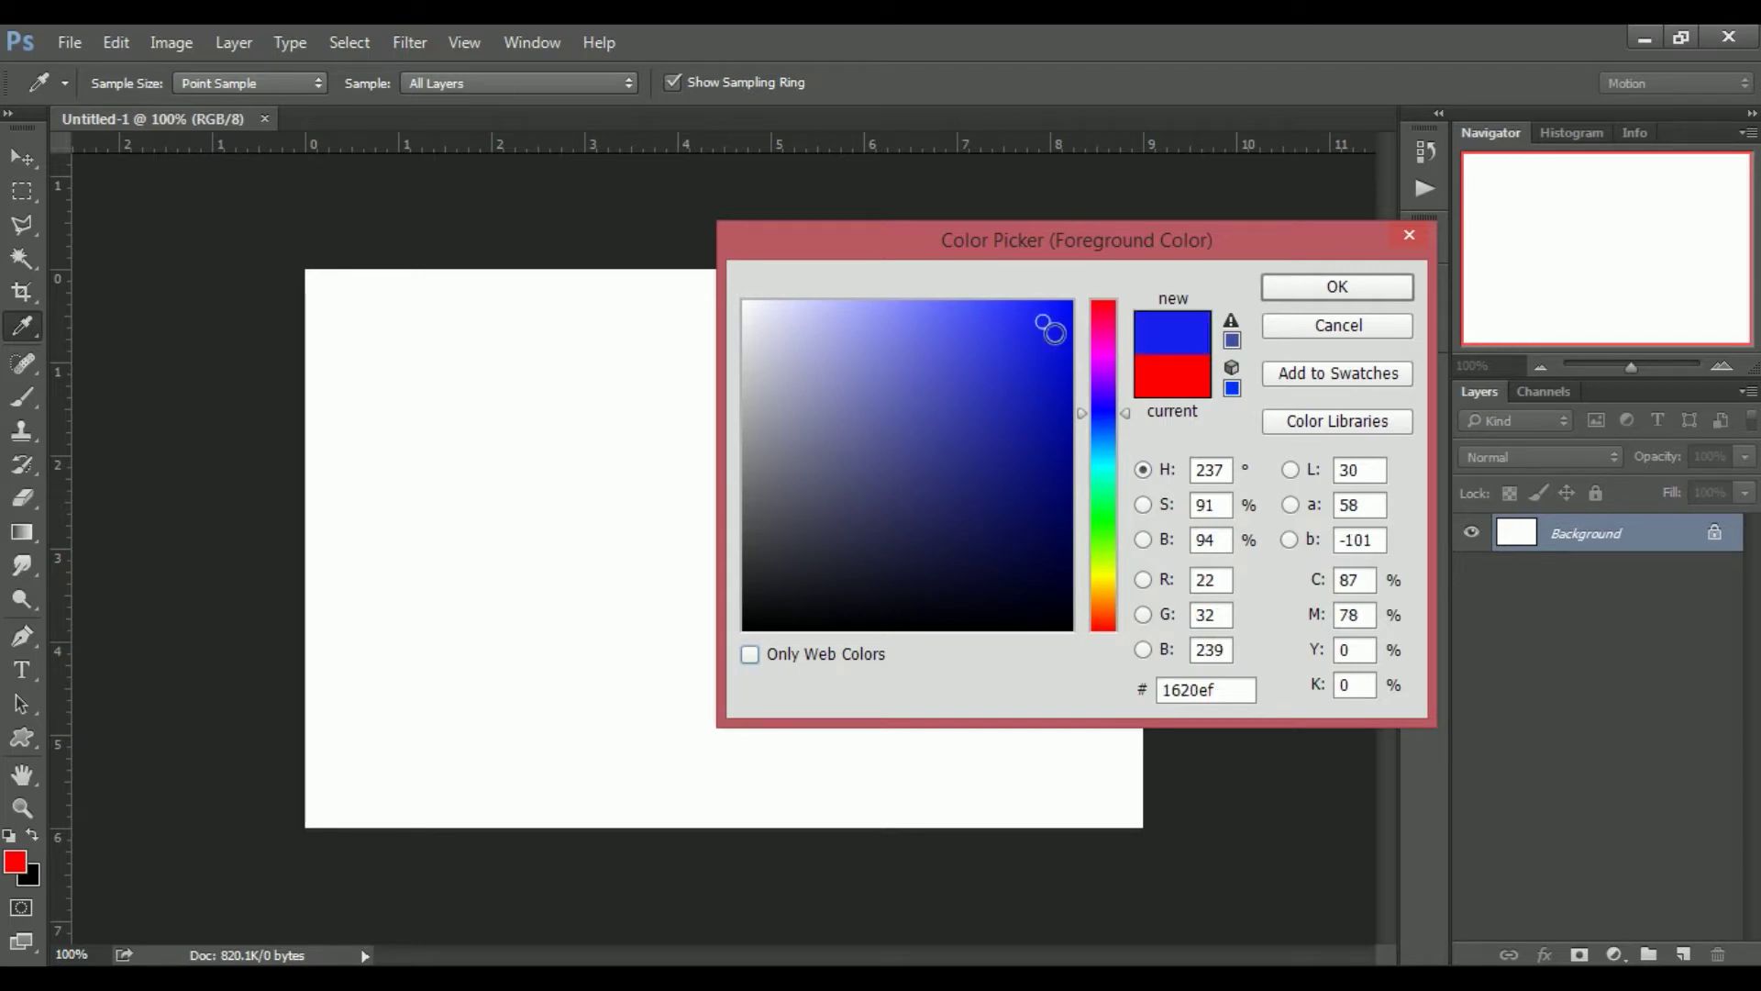
pyautogui.click(1005, 337)
pyautogui.click(1040, 322)
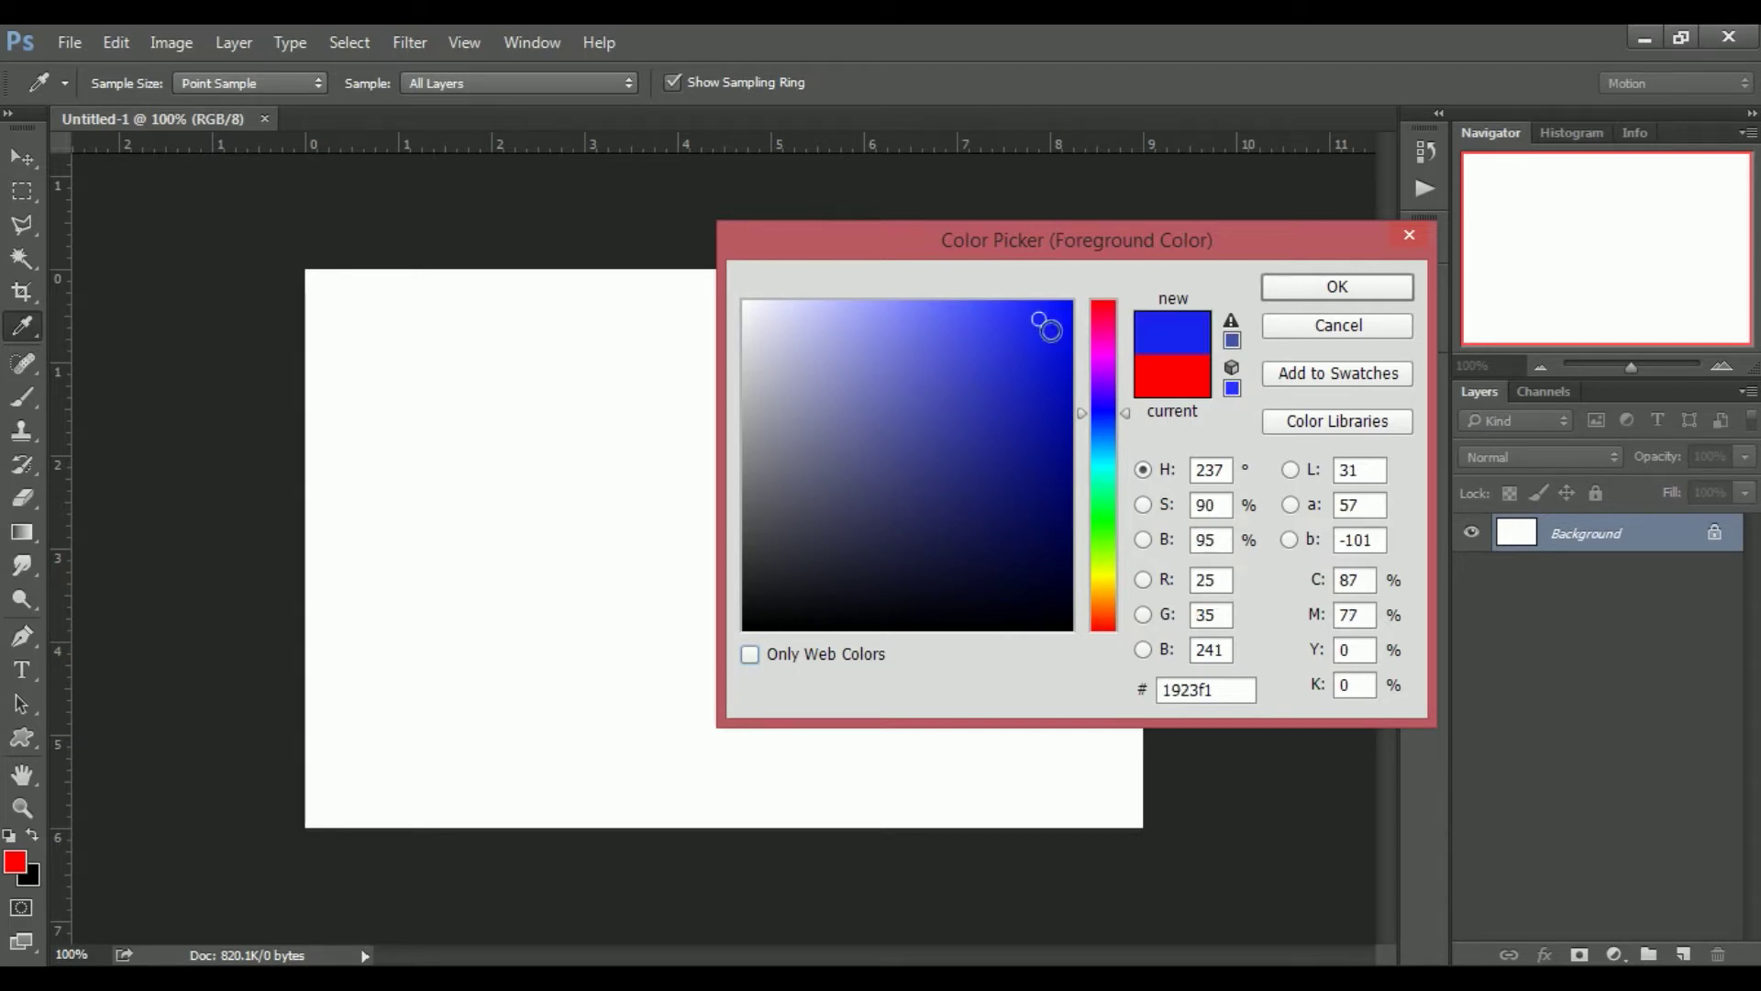
pyautogui.click(1034, 386)
pyautogui.click(931, 515)
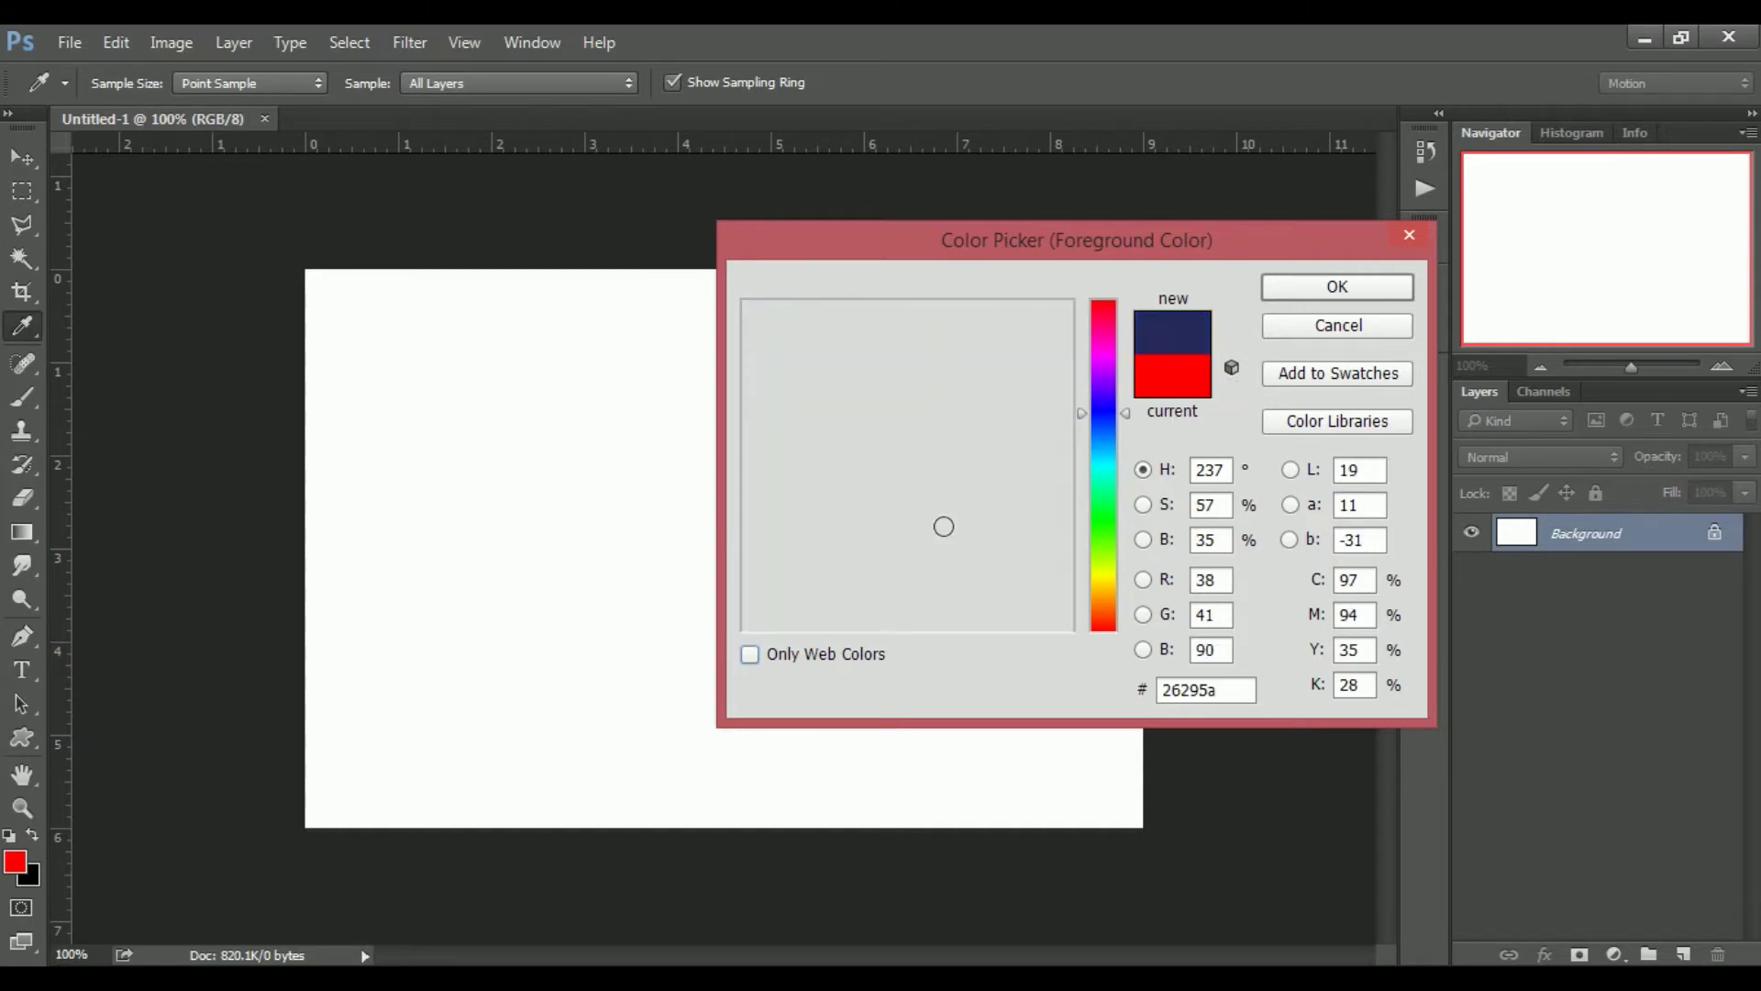
pyautogui.click(976, 377)
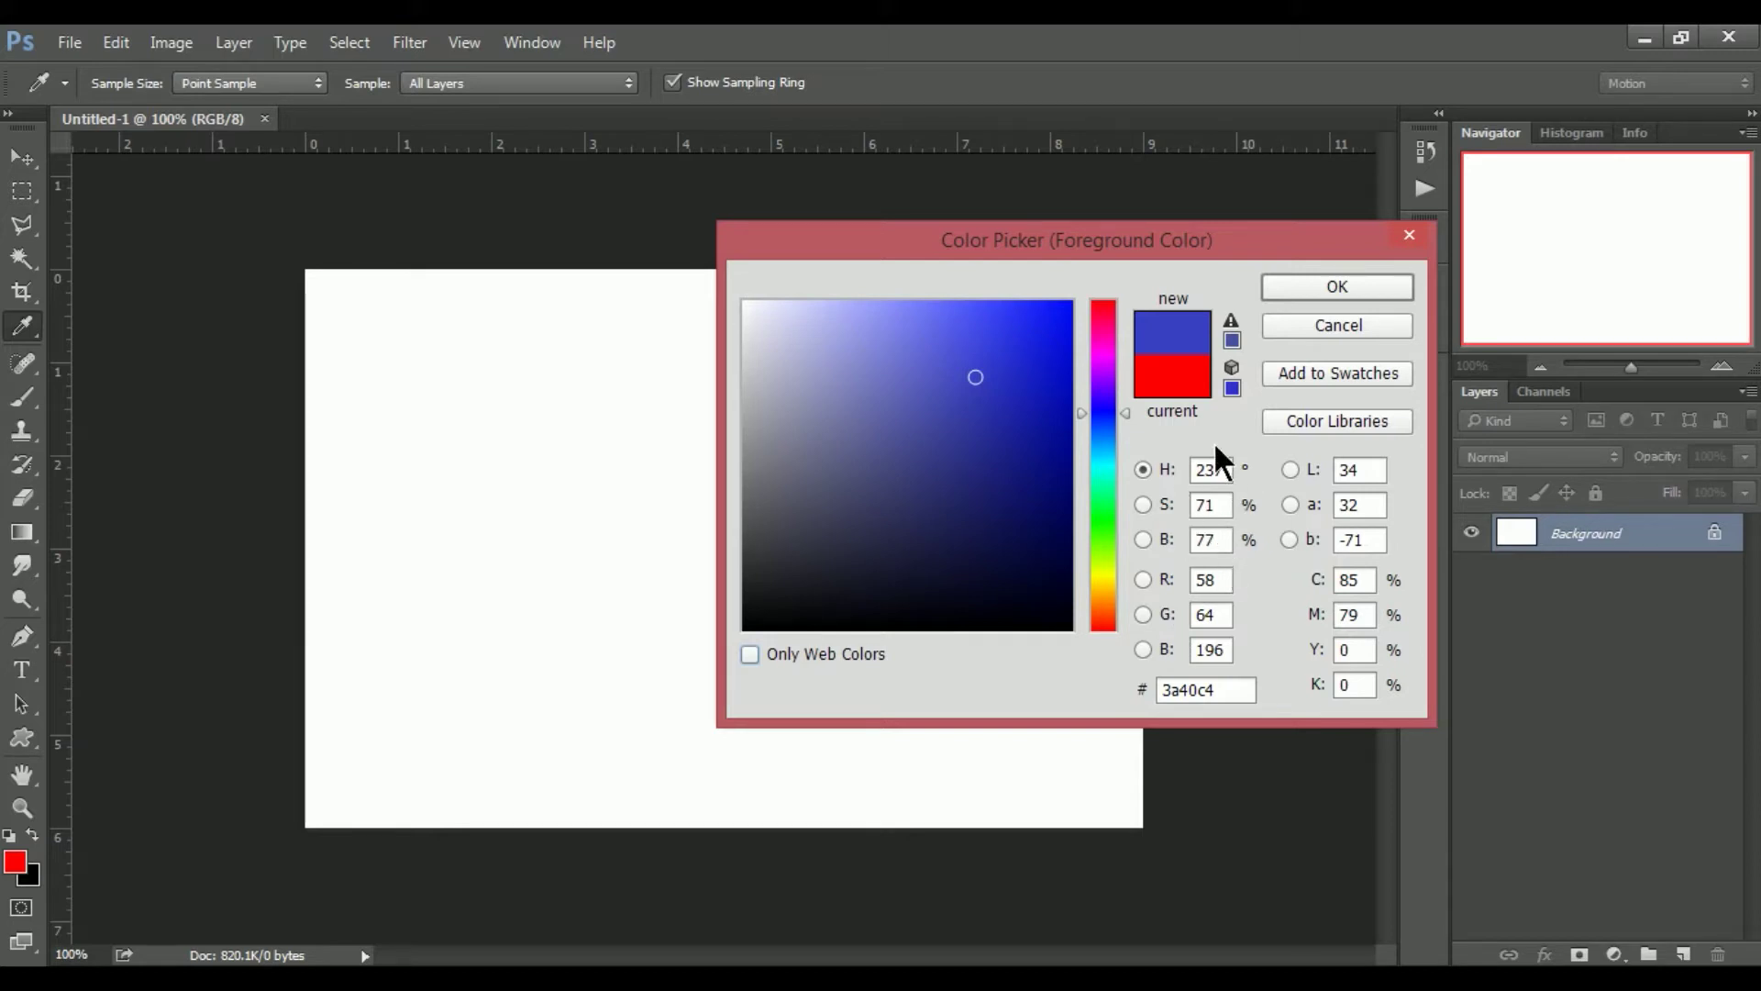
pyautogui.click(974, 348)
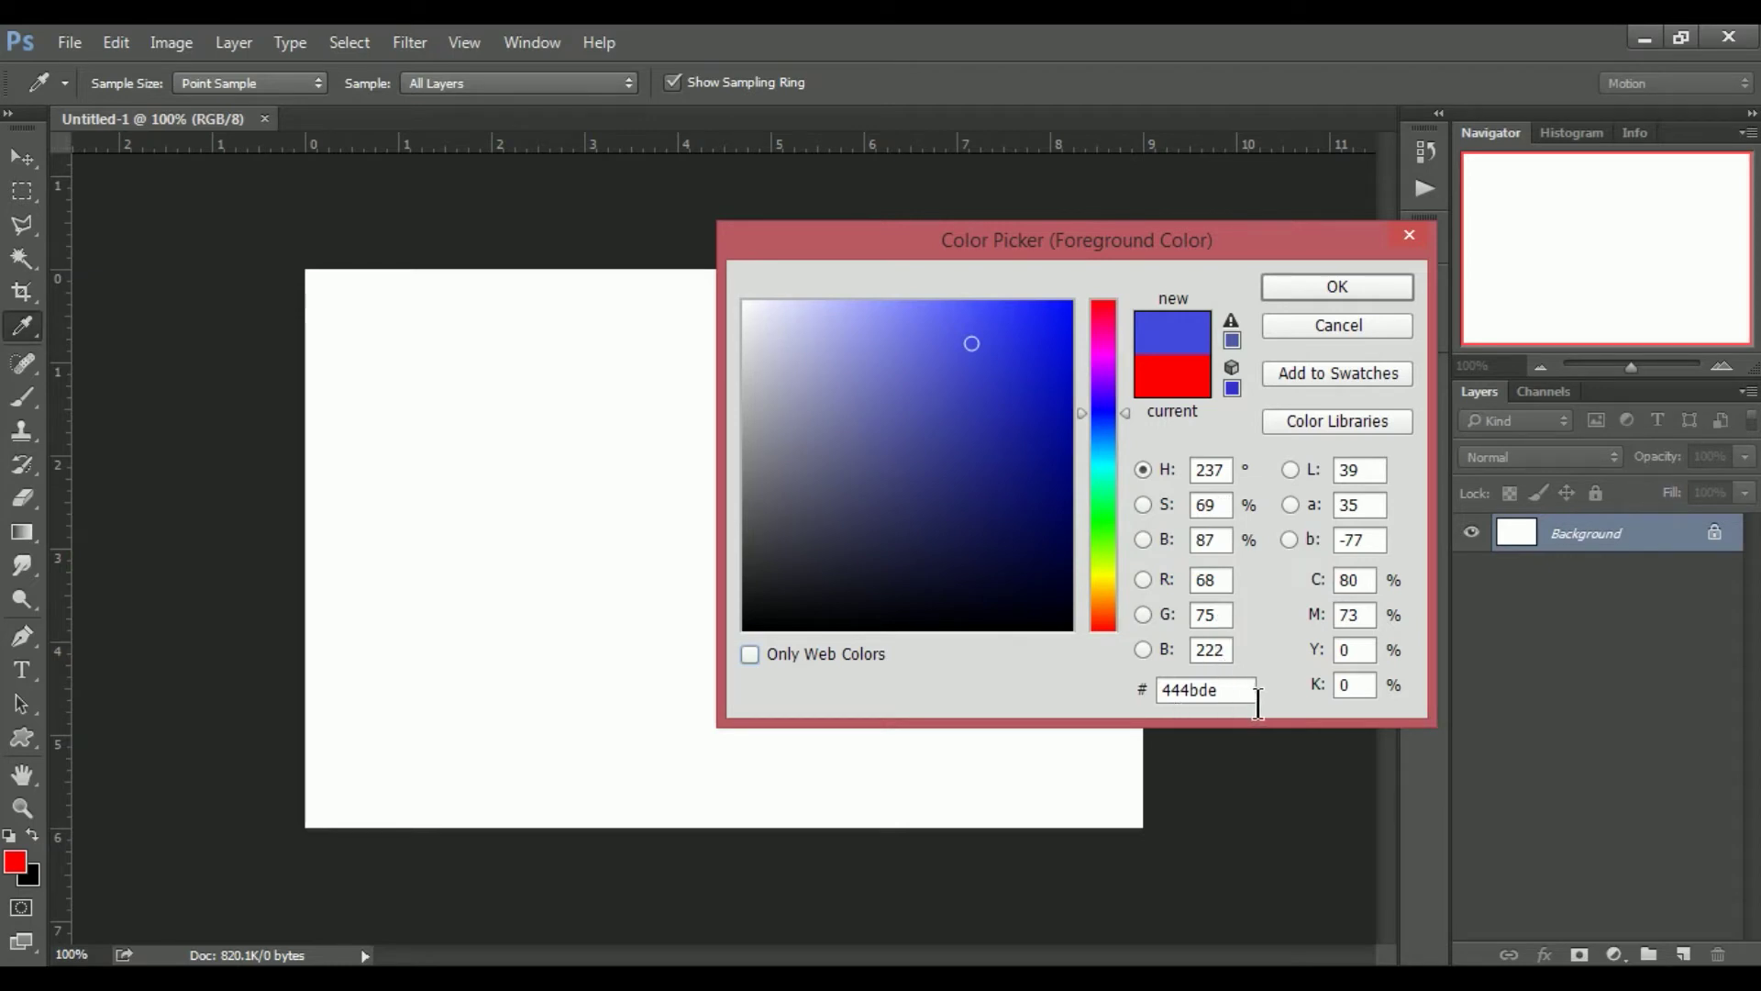
# - Pick the most vivid blue, 0b16f9, and select its hex value
pyautogui.doubleClick(1253, 695)
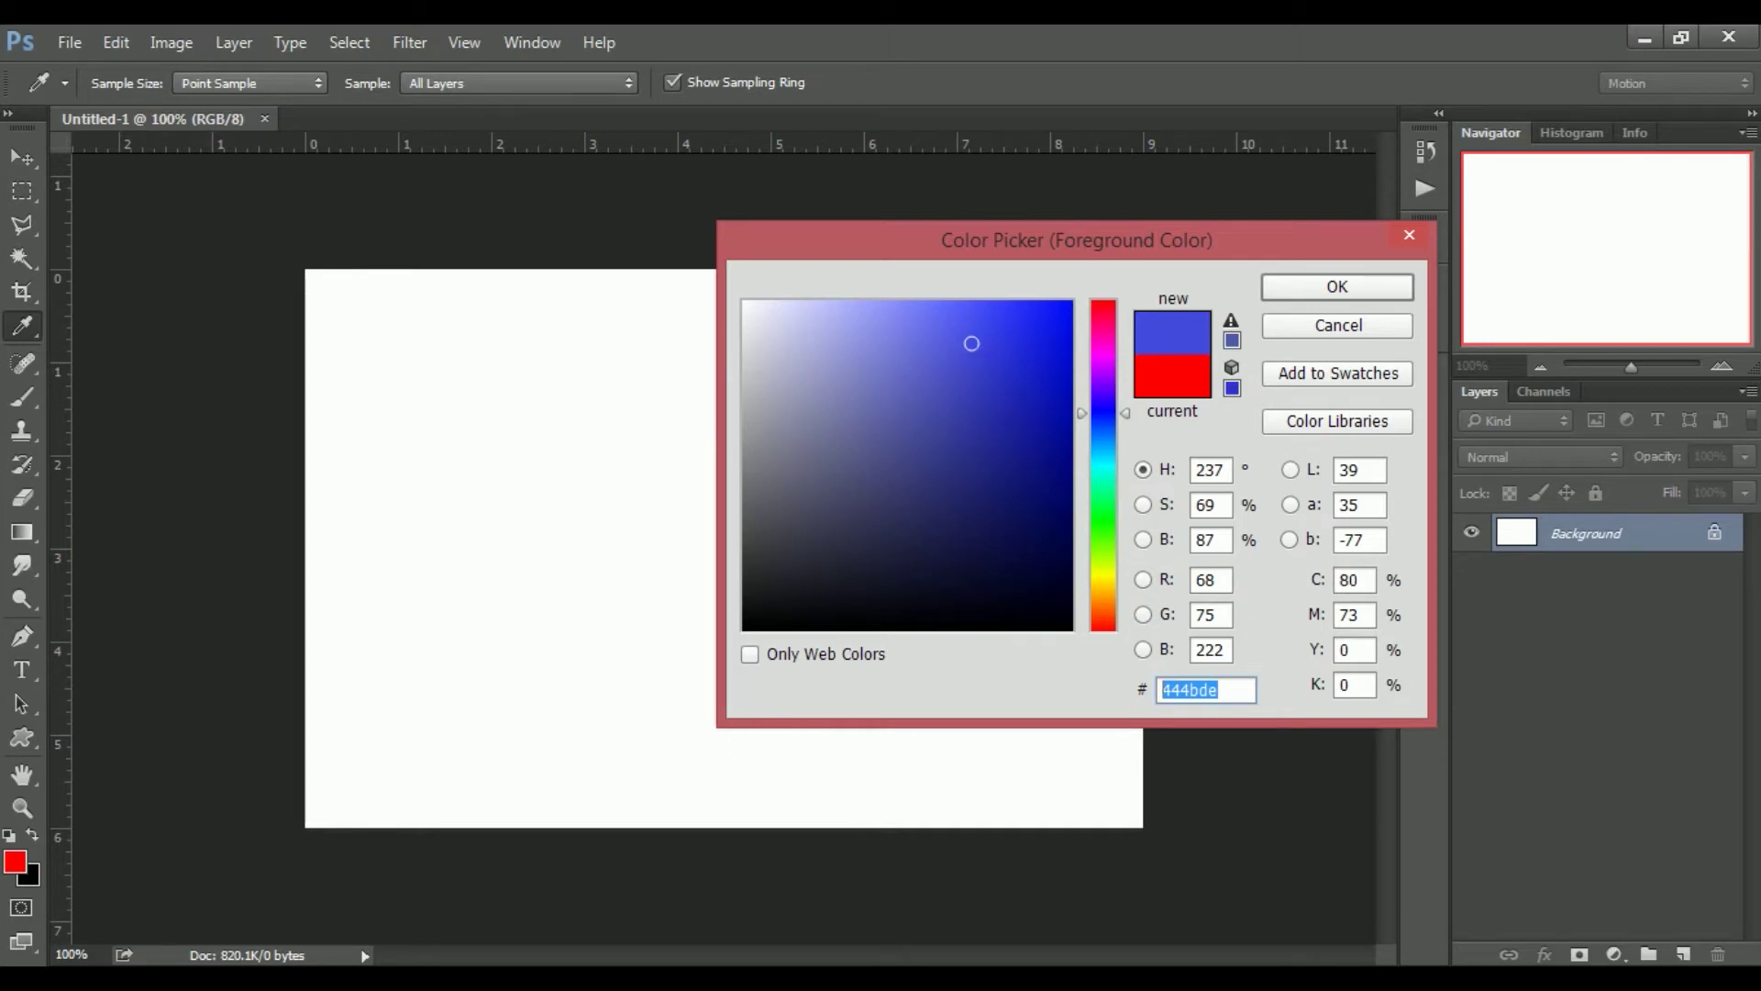
pyautogui.click(1243, 695)
pyautogui.doubleClick(1243, 697)
pyautogui.click(1058, 309)
pyautogui.doubleClick(1248, 693)
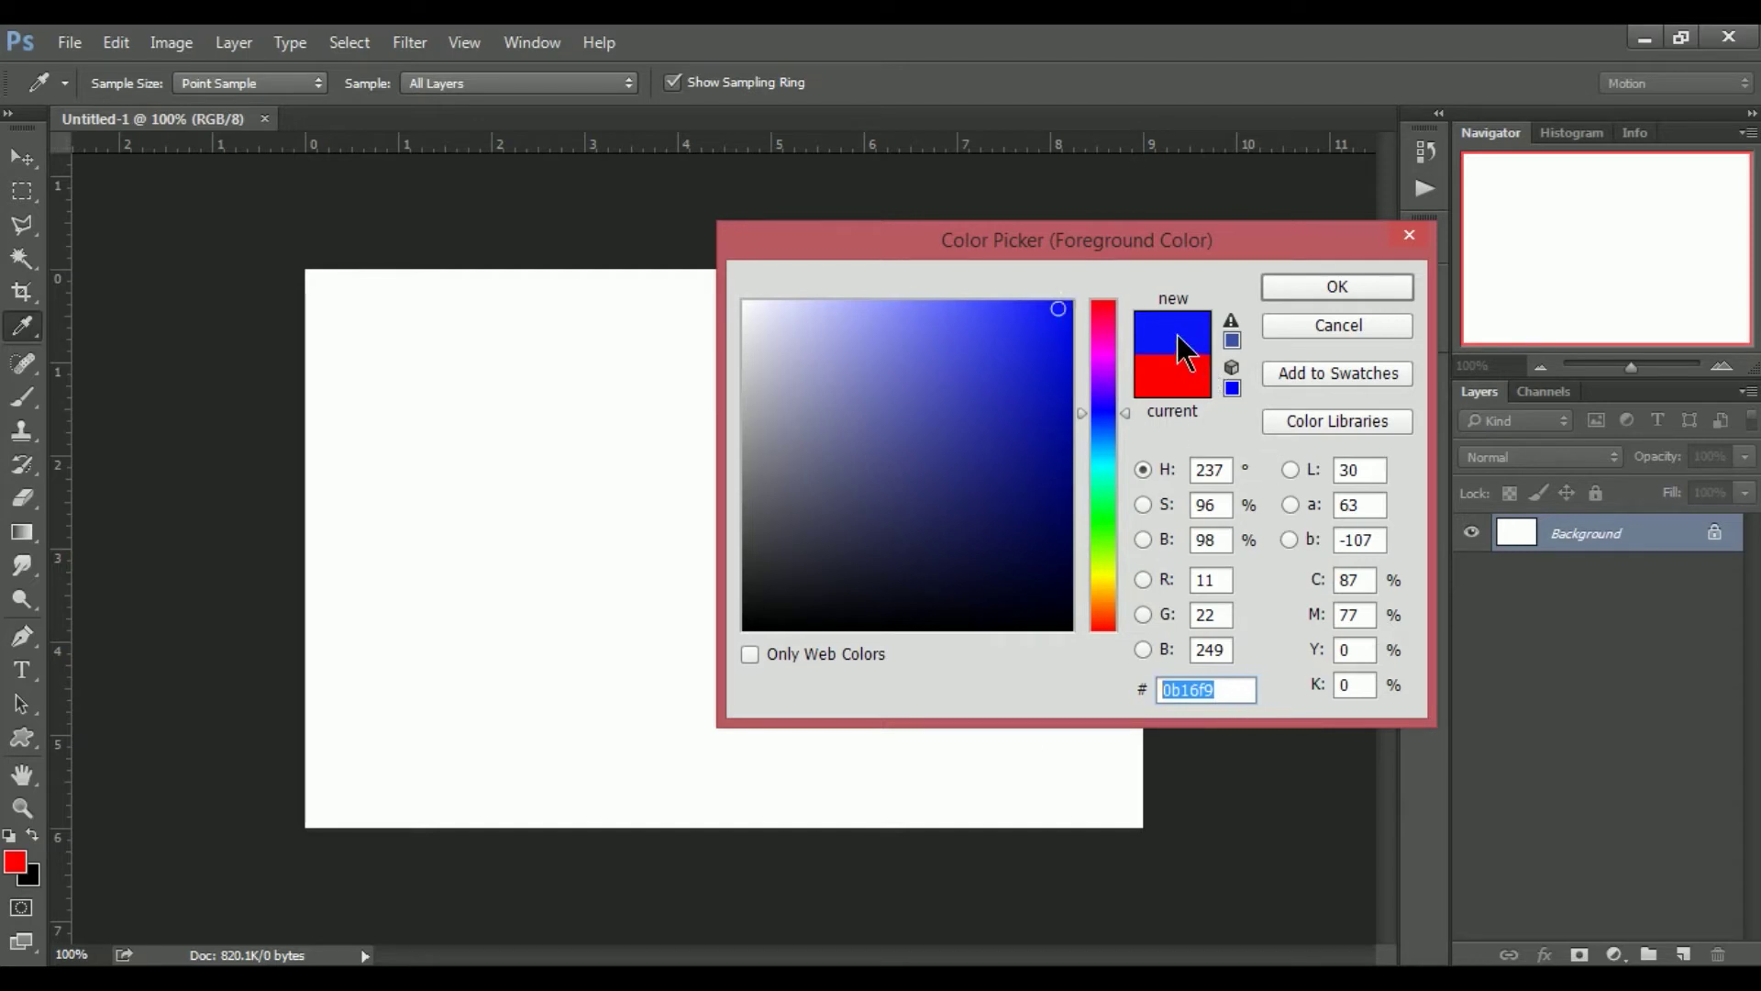
pyautogui.click(1143, 505)
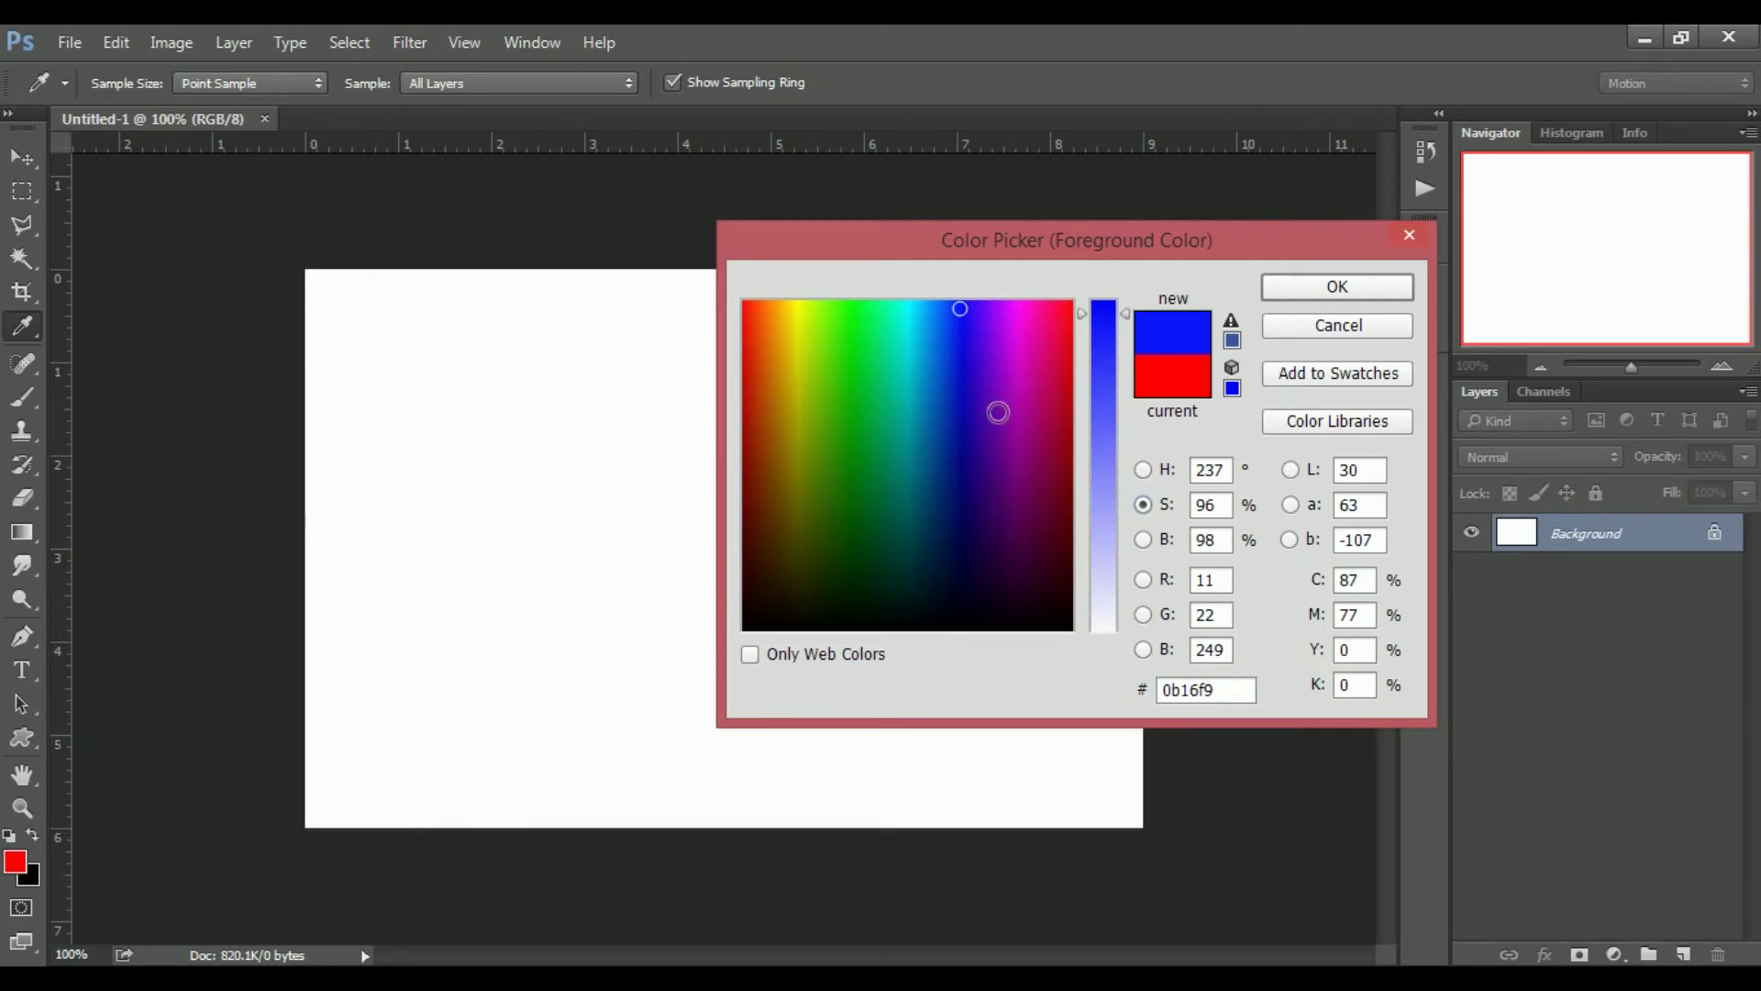
# - Cycle the colour field through brightness, R, G, B and Lab L, a, b modes, then back to hue
pyautogui.click(1144, 539)
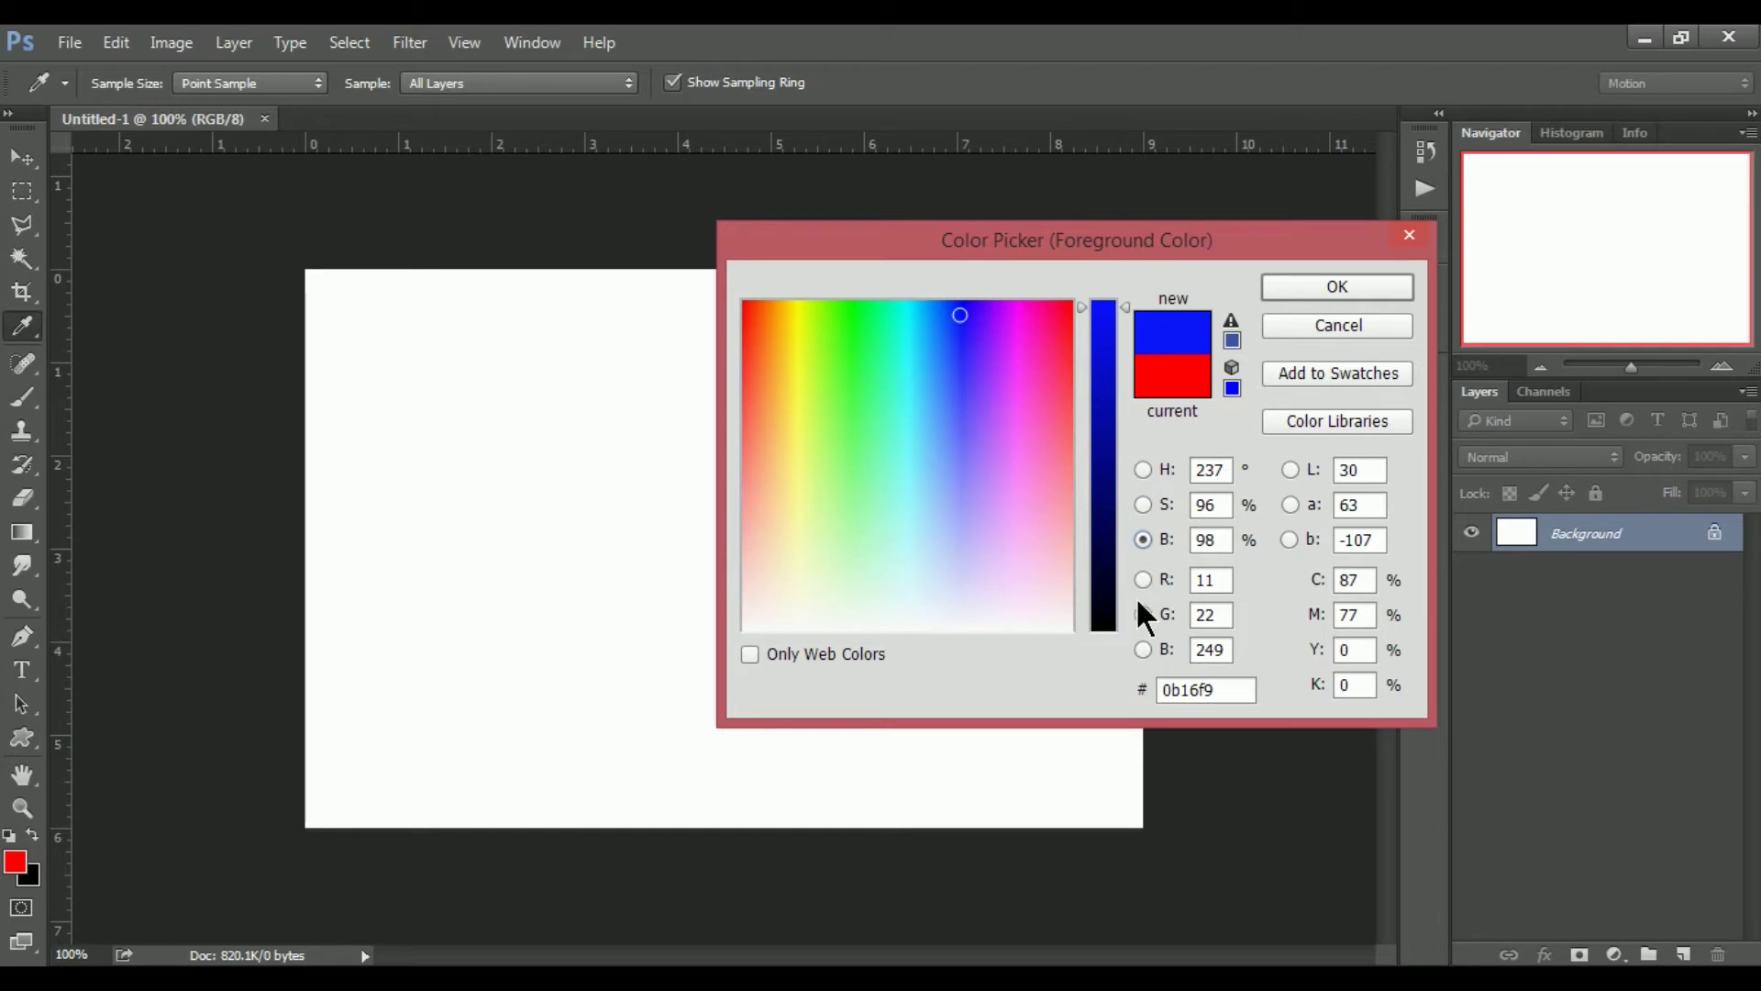
pyautogui.click(1143, 580)
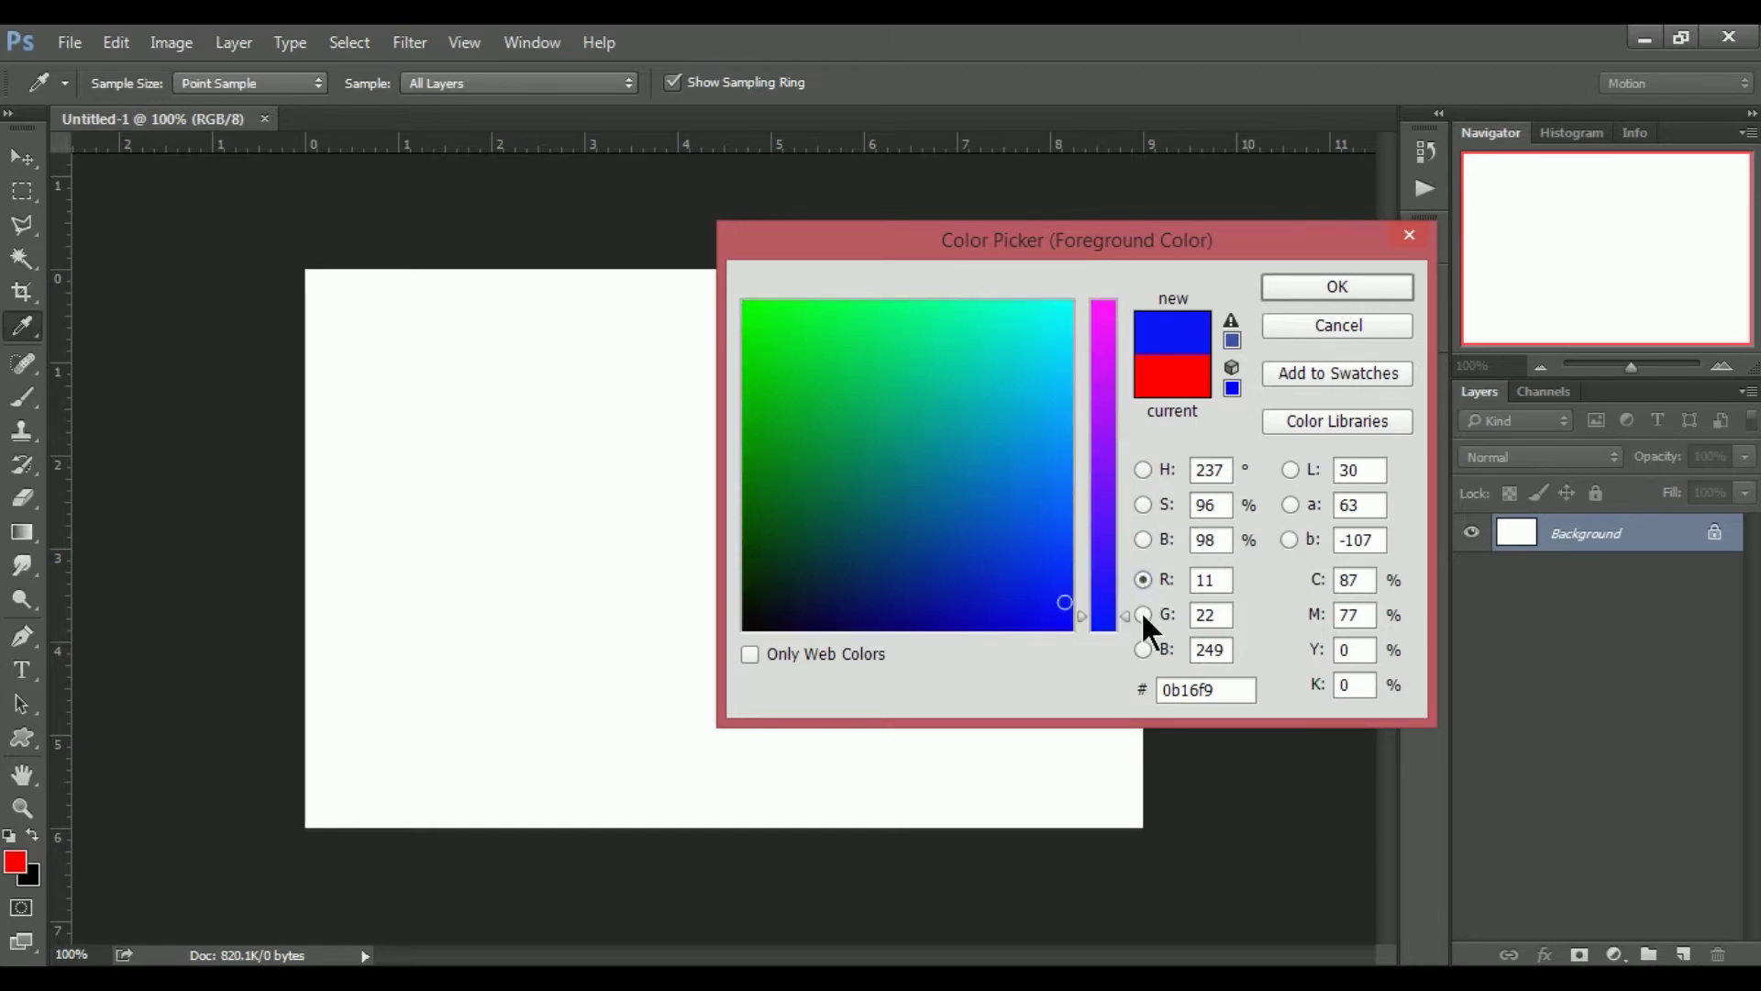
pyautogui.click(1143, 615)
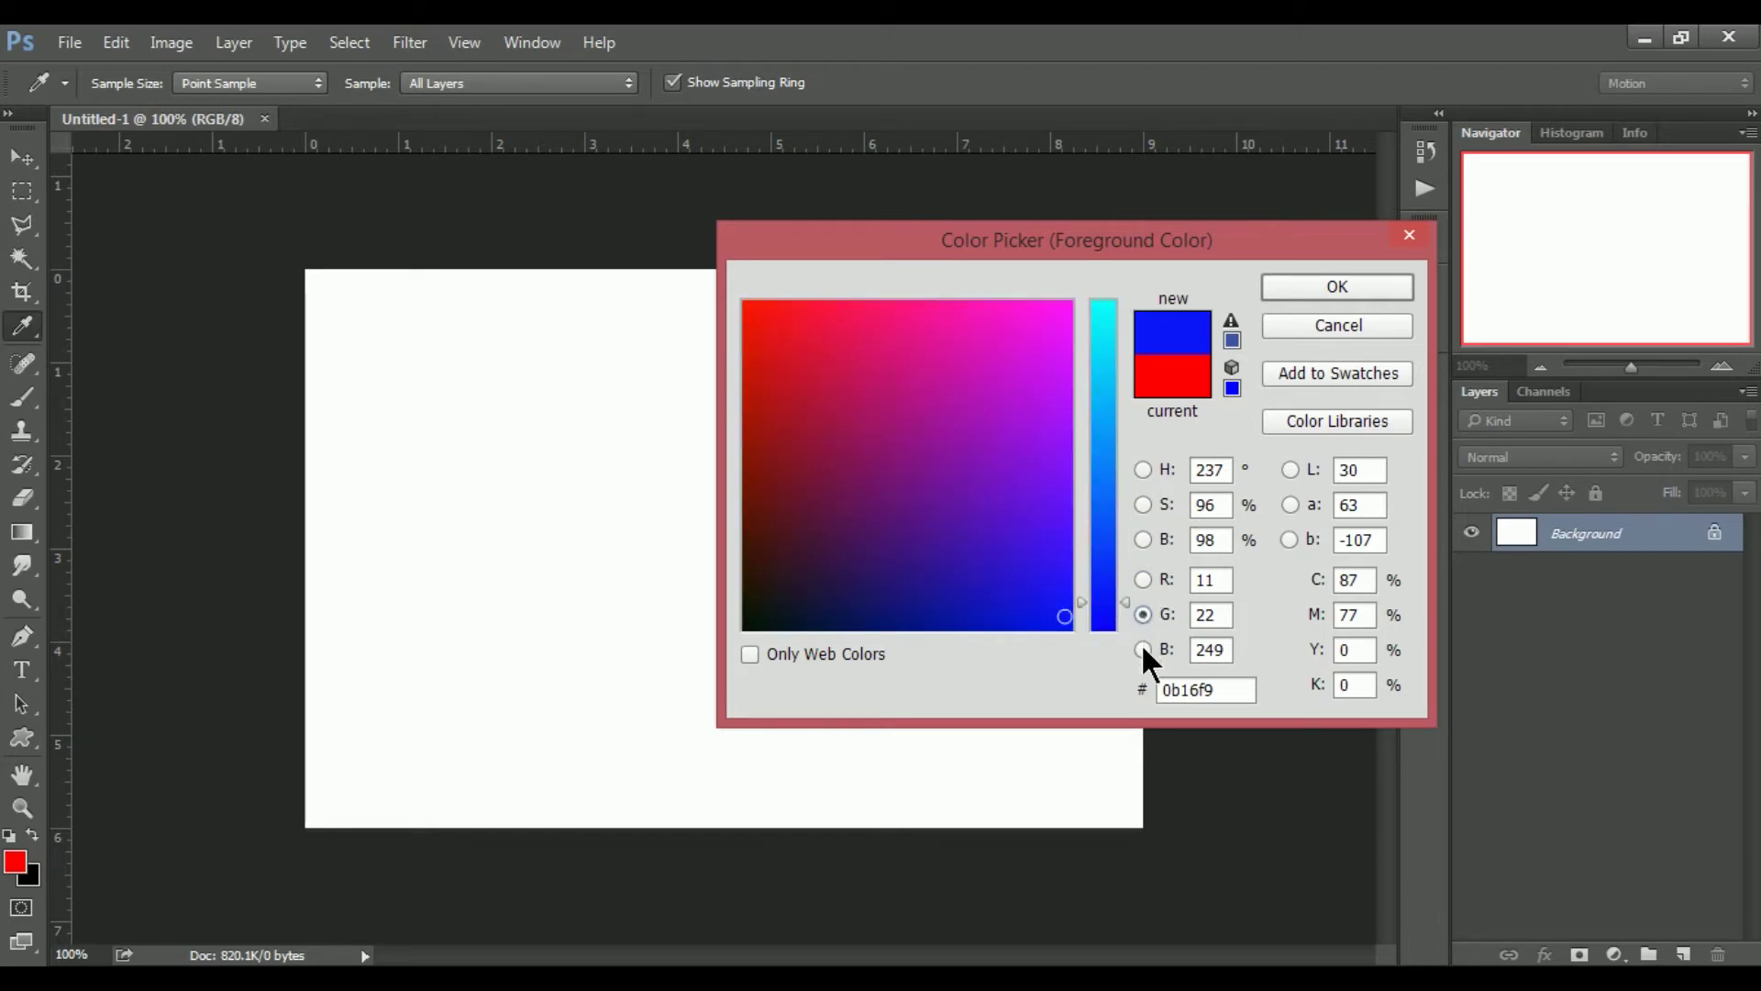
pyautogui.click(1143, 649)
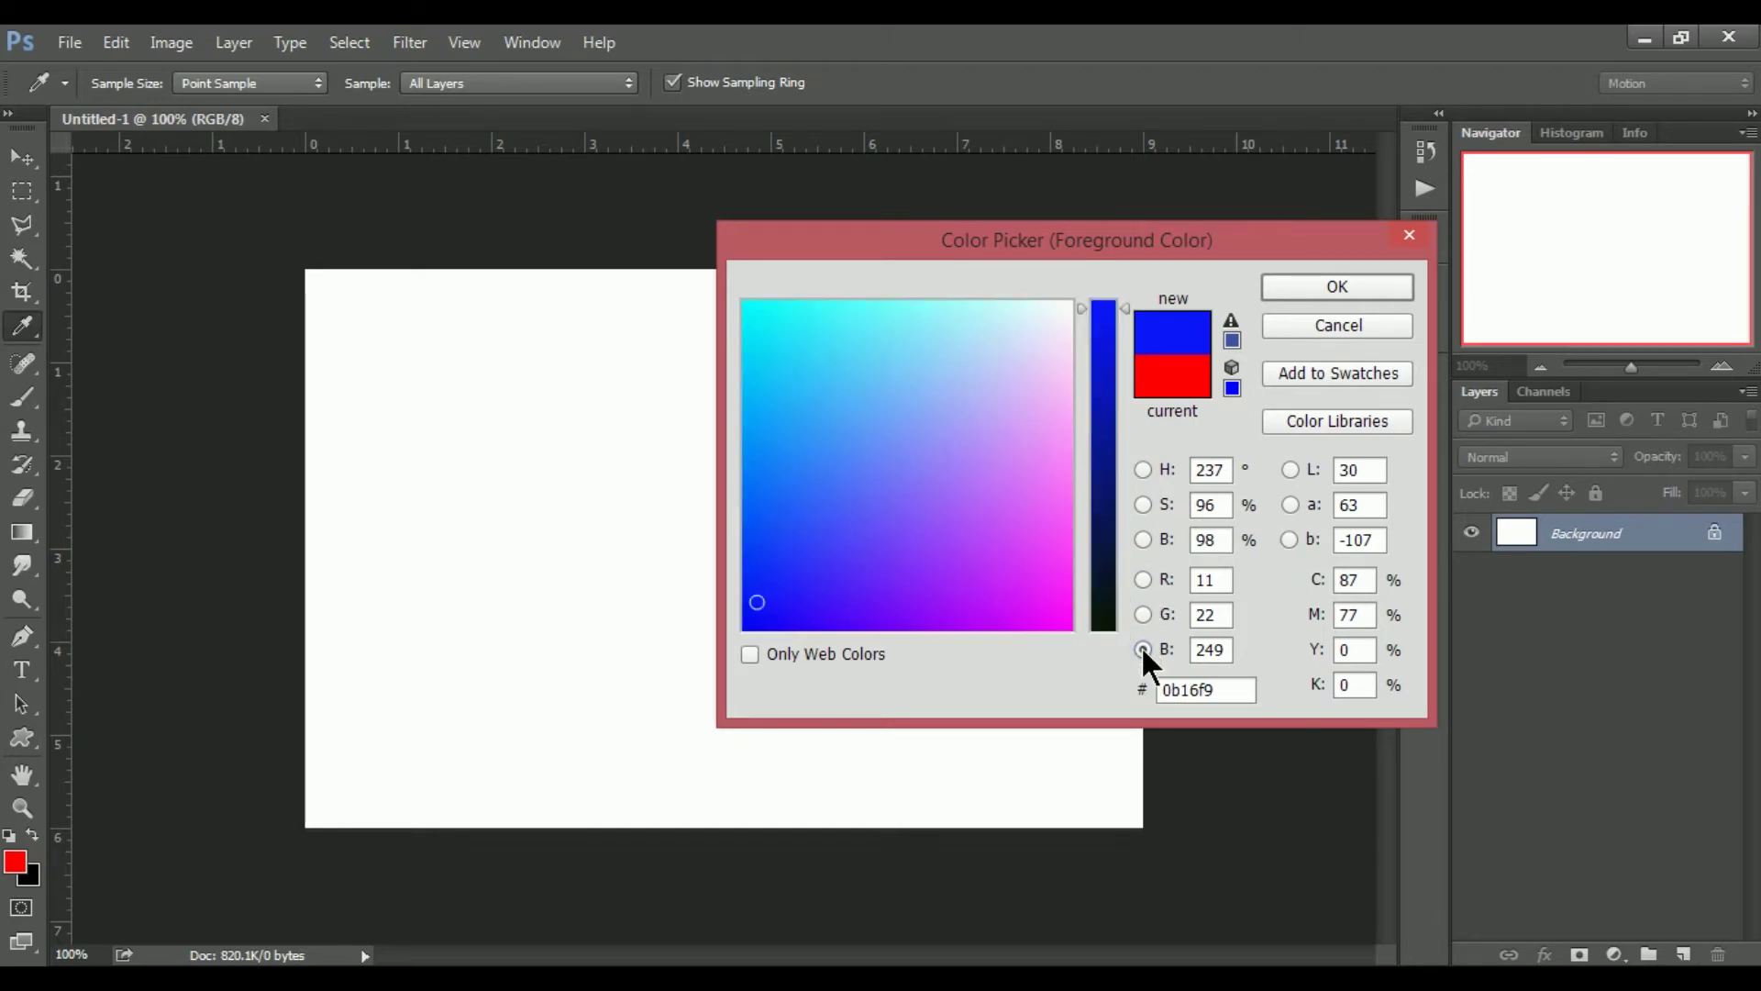
pyautogui.click(1290, 470)
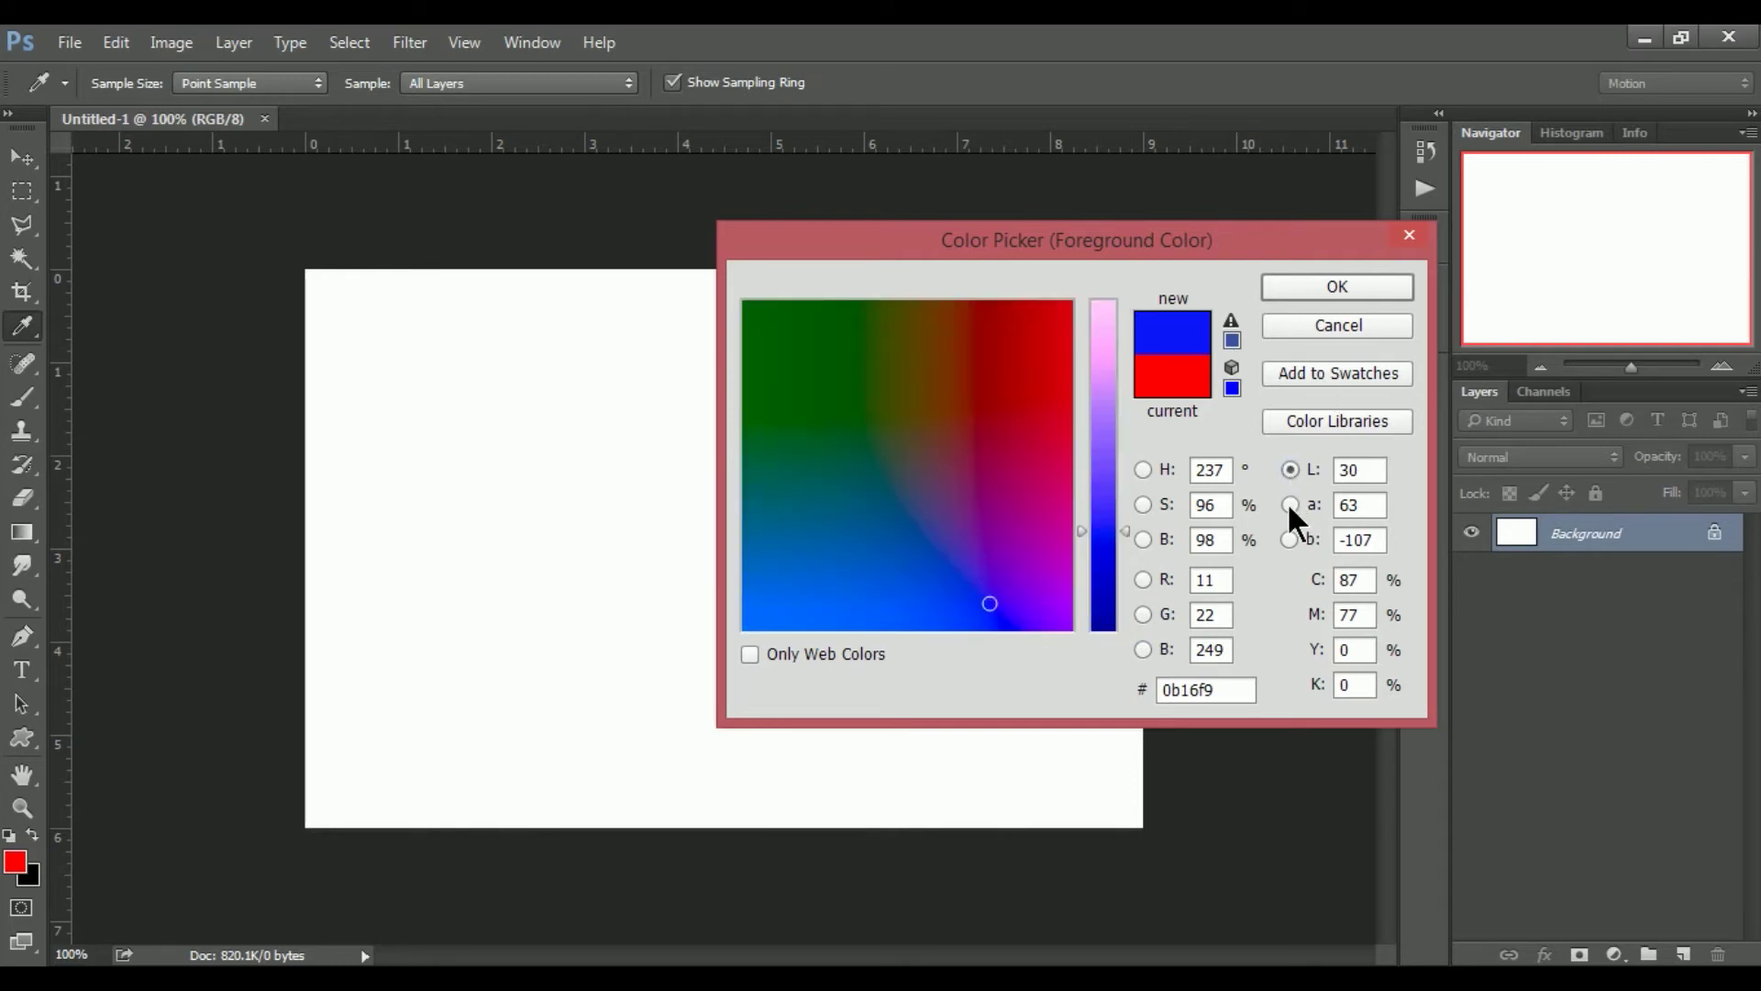
pyautogui.click(1288, 504)
pyautogui.click(1290, 539)
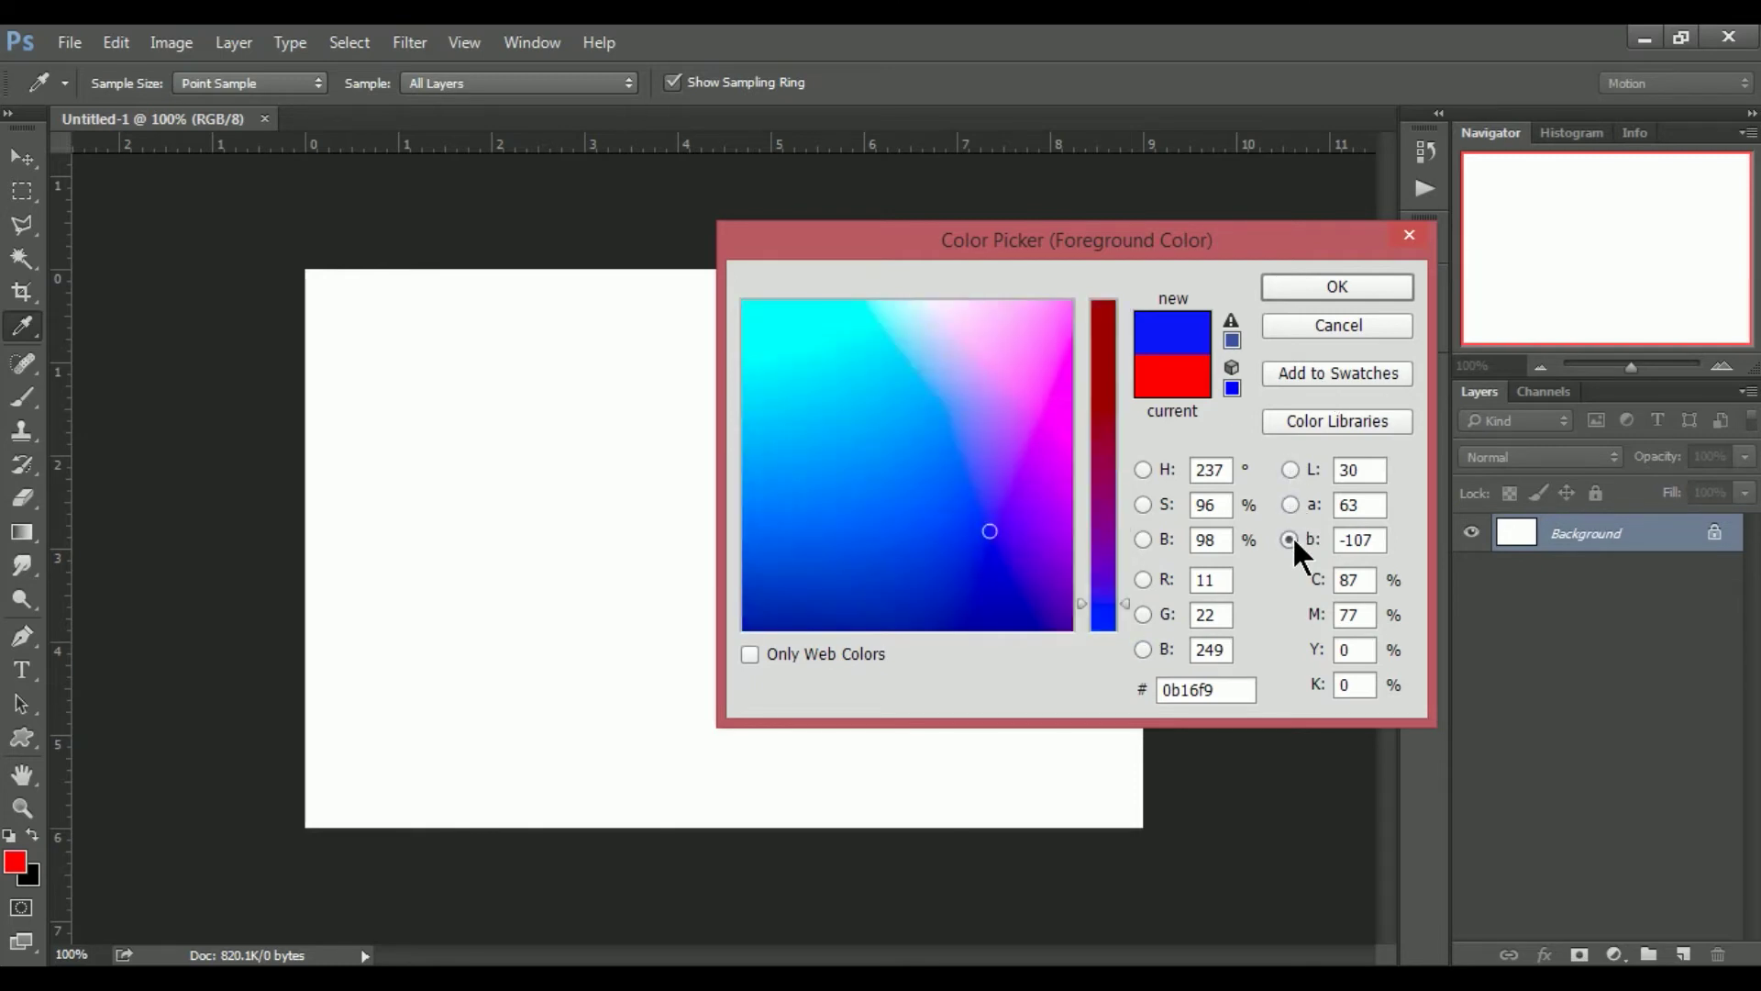
pyautogui.click(1142, 470)
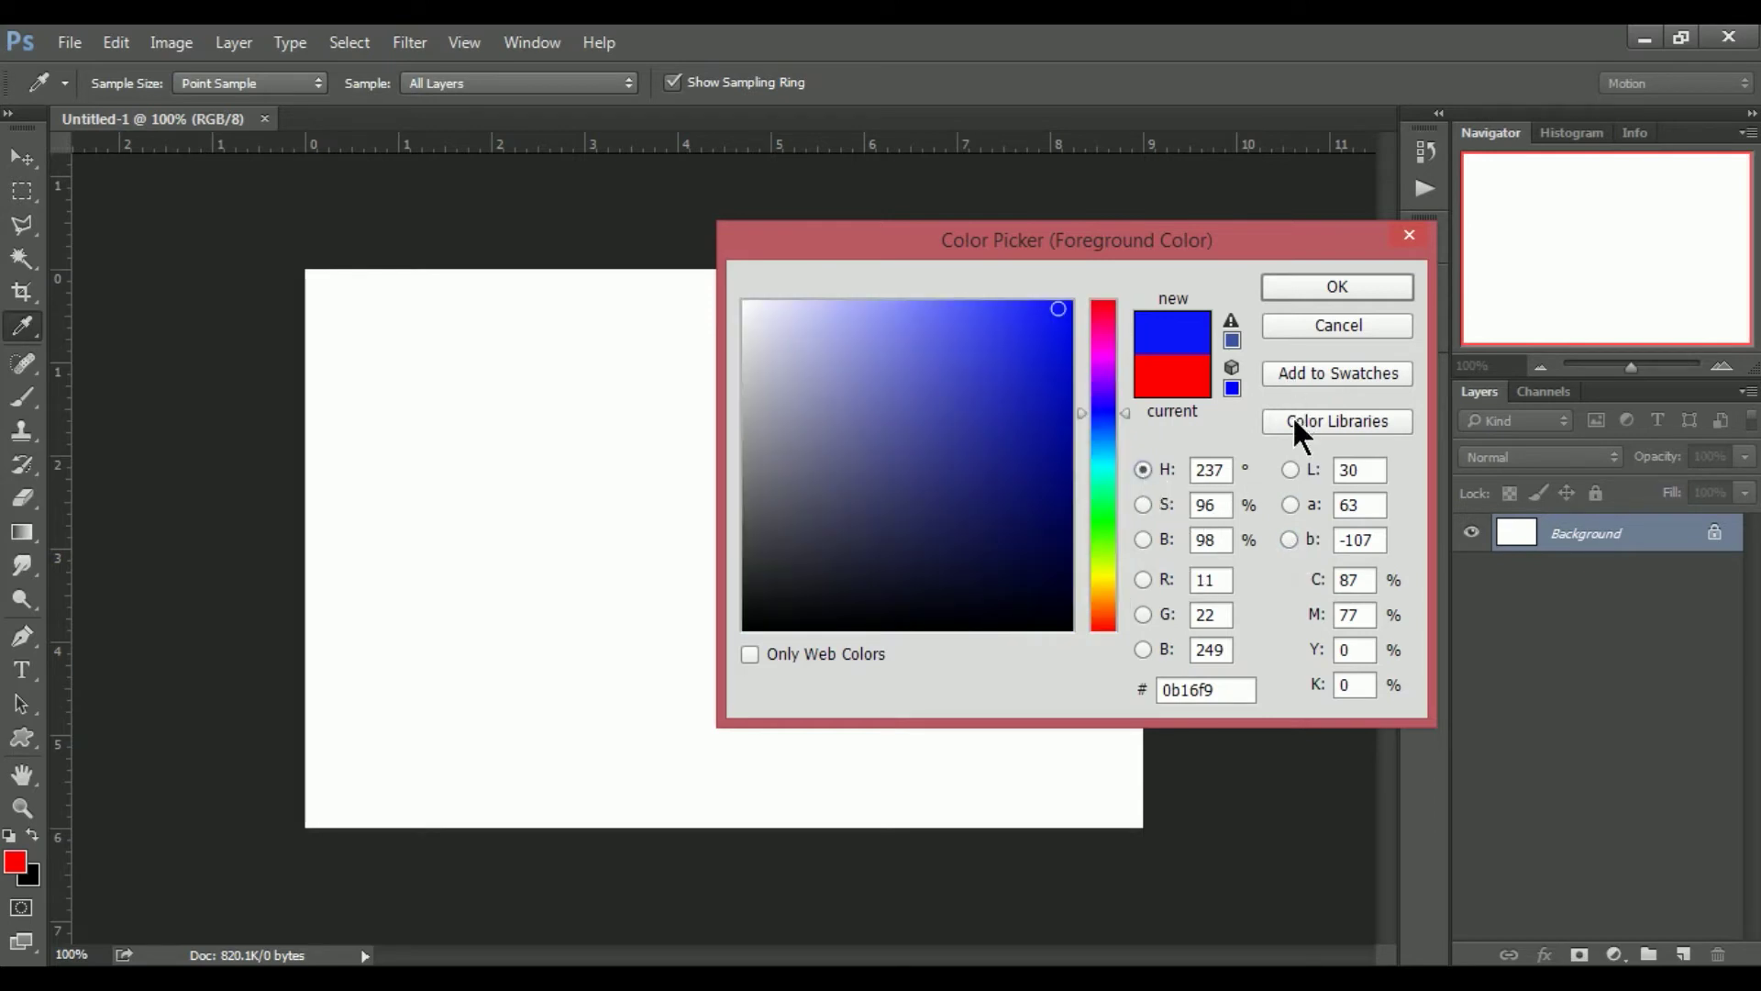
# - Try several blues, snapping to web-safe colours, and settle on web-safe 3333cc
pyautogui.click(1232, 391)
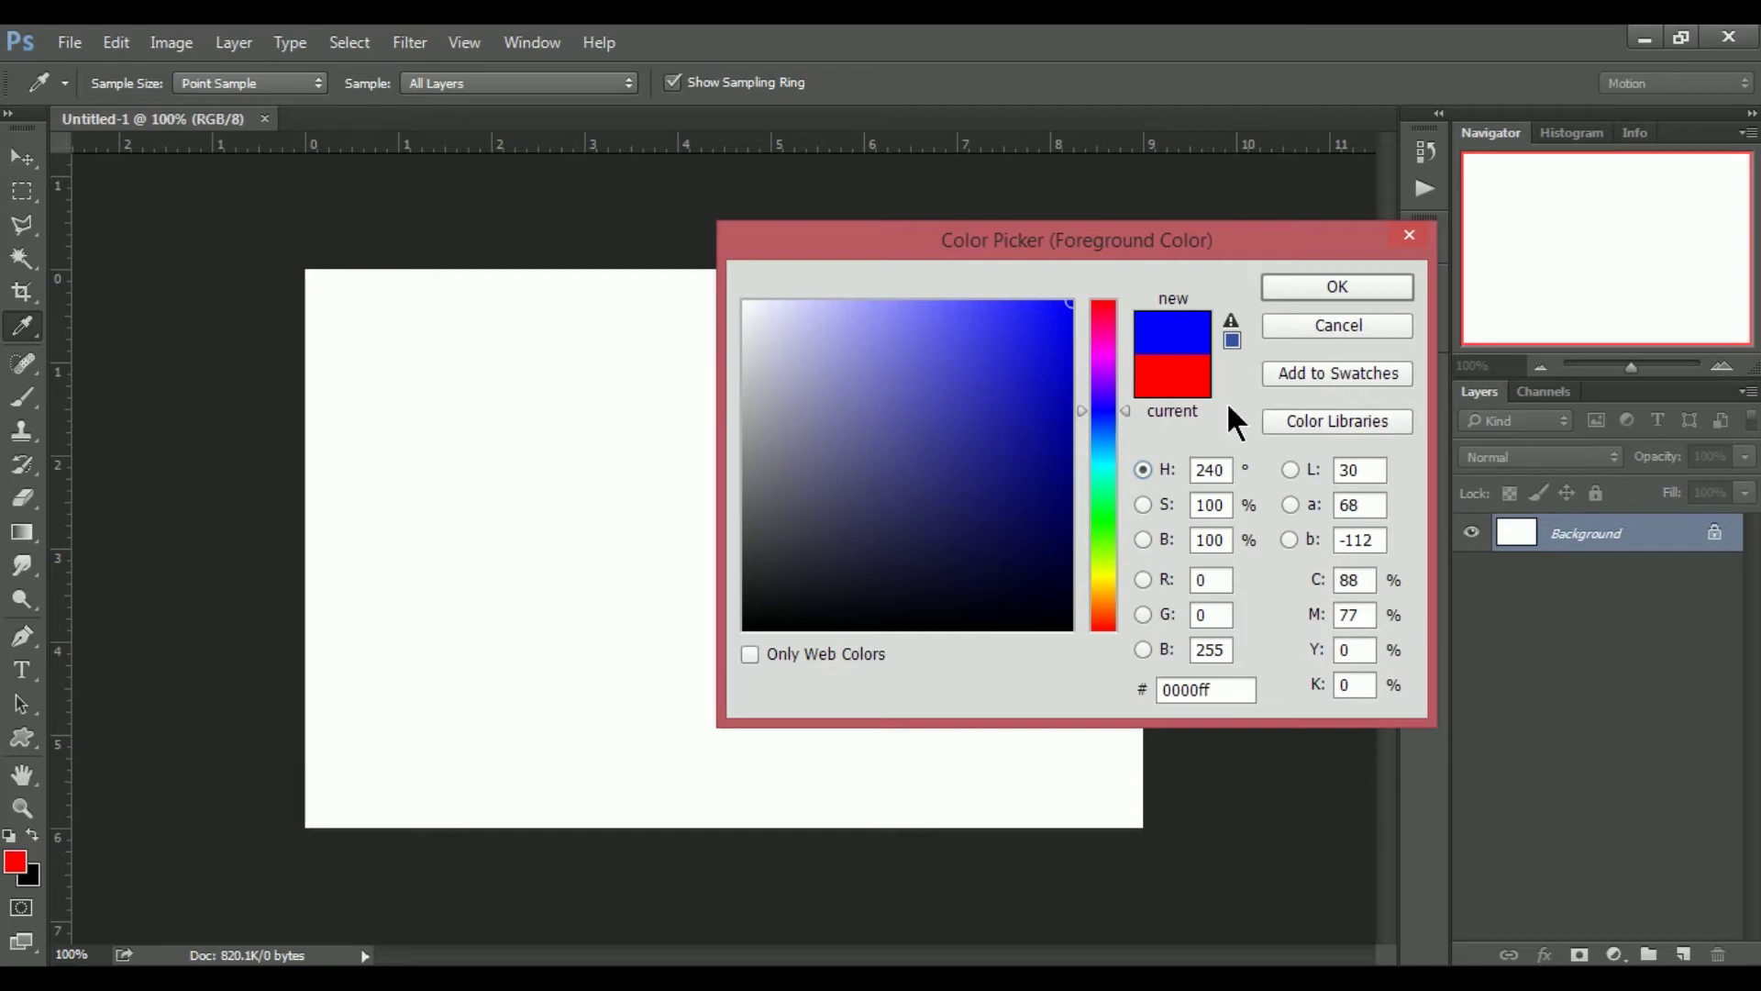
pyautogui.click(1045, 305)
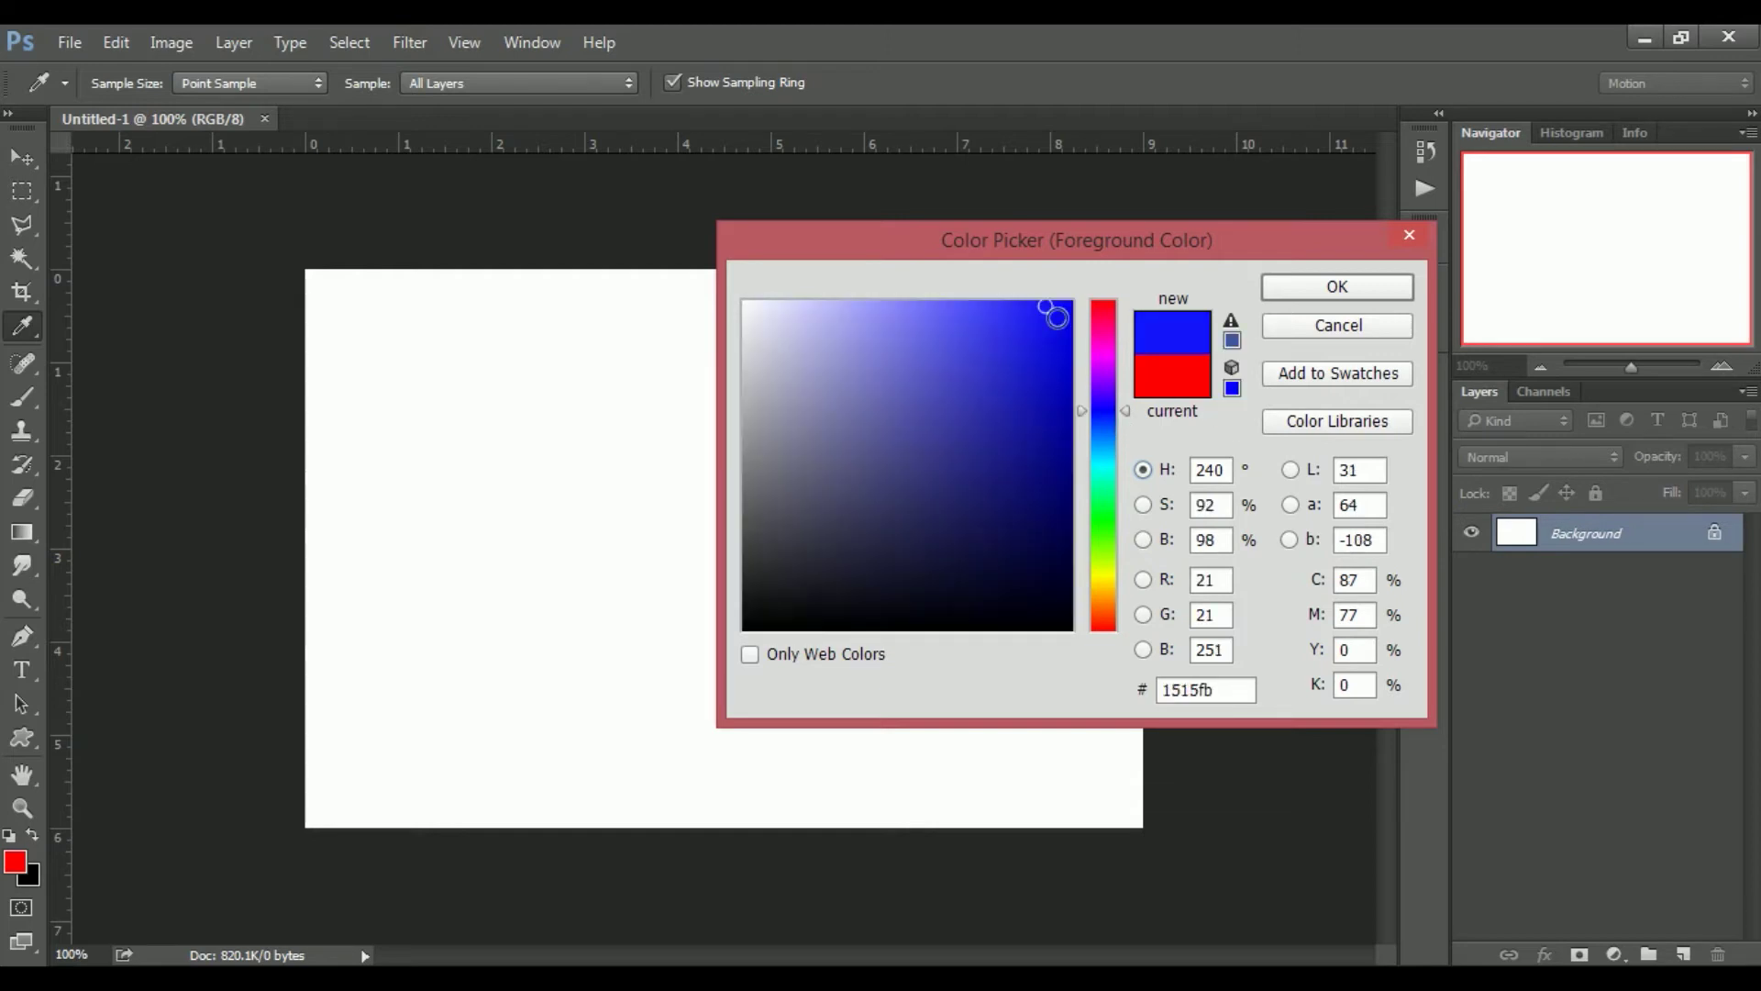
pyautogui.click(1231, 386)
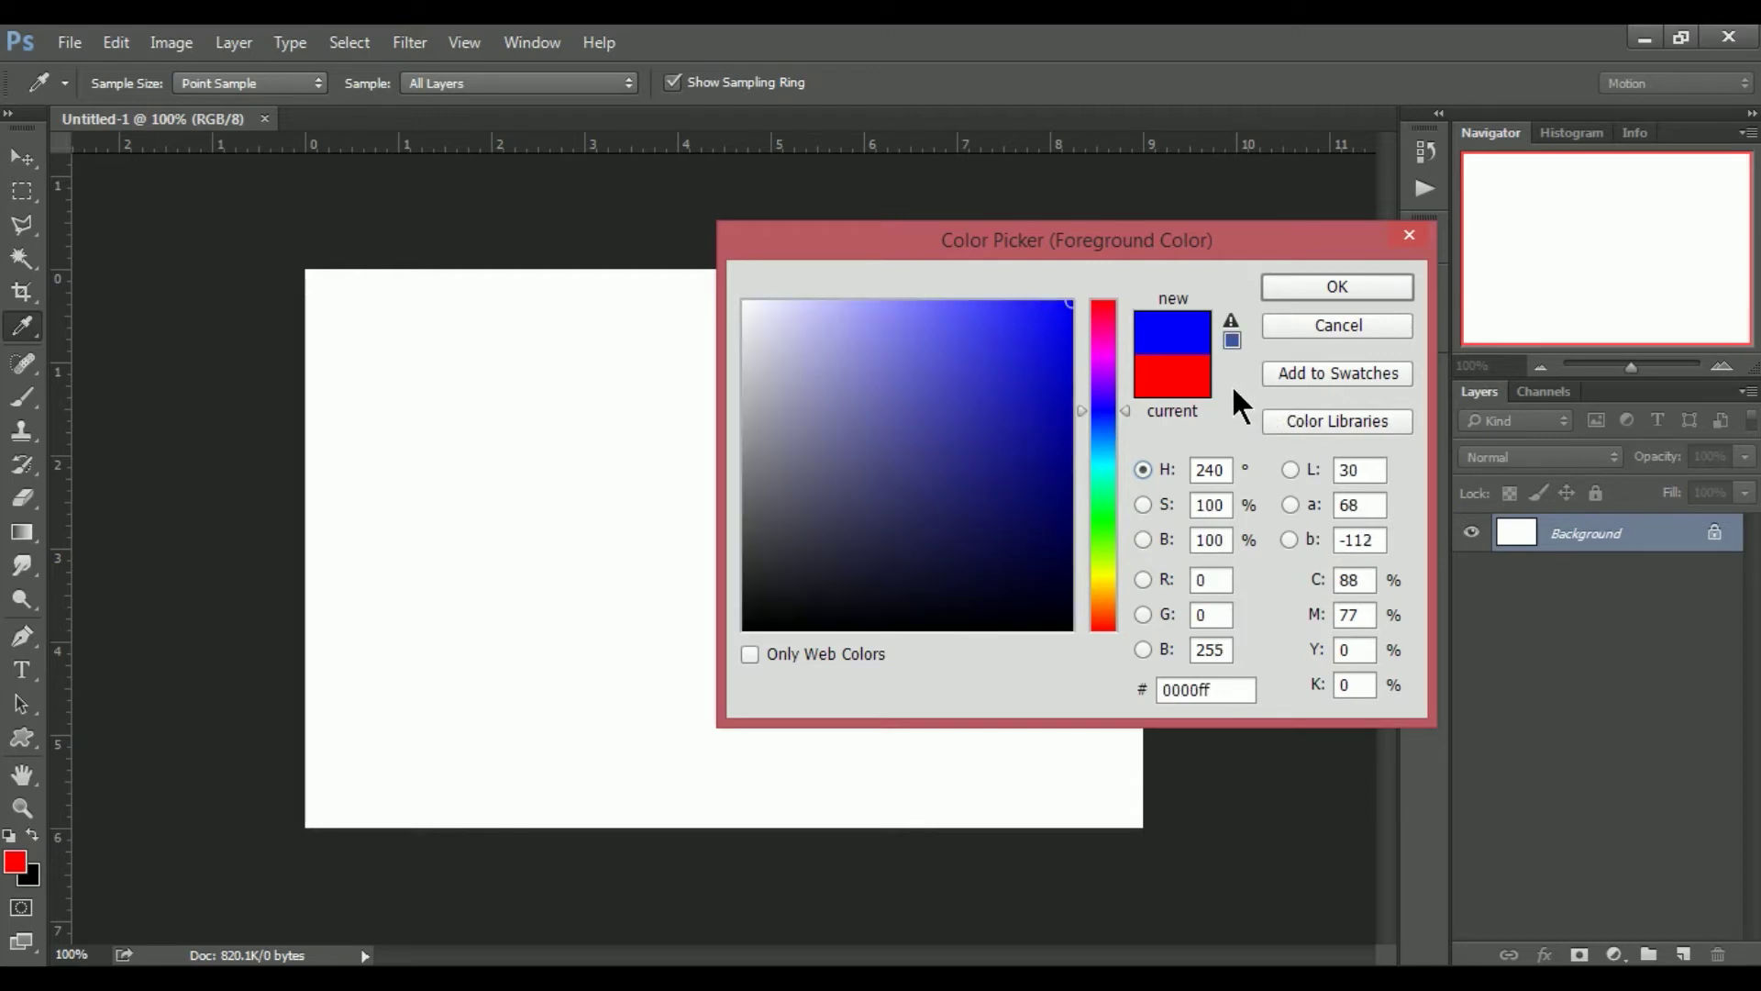
pyautogui.click(1014, 385)
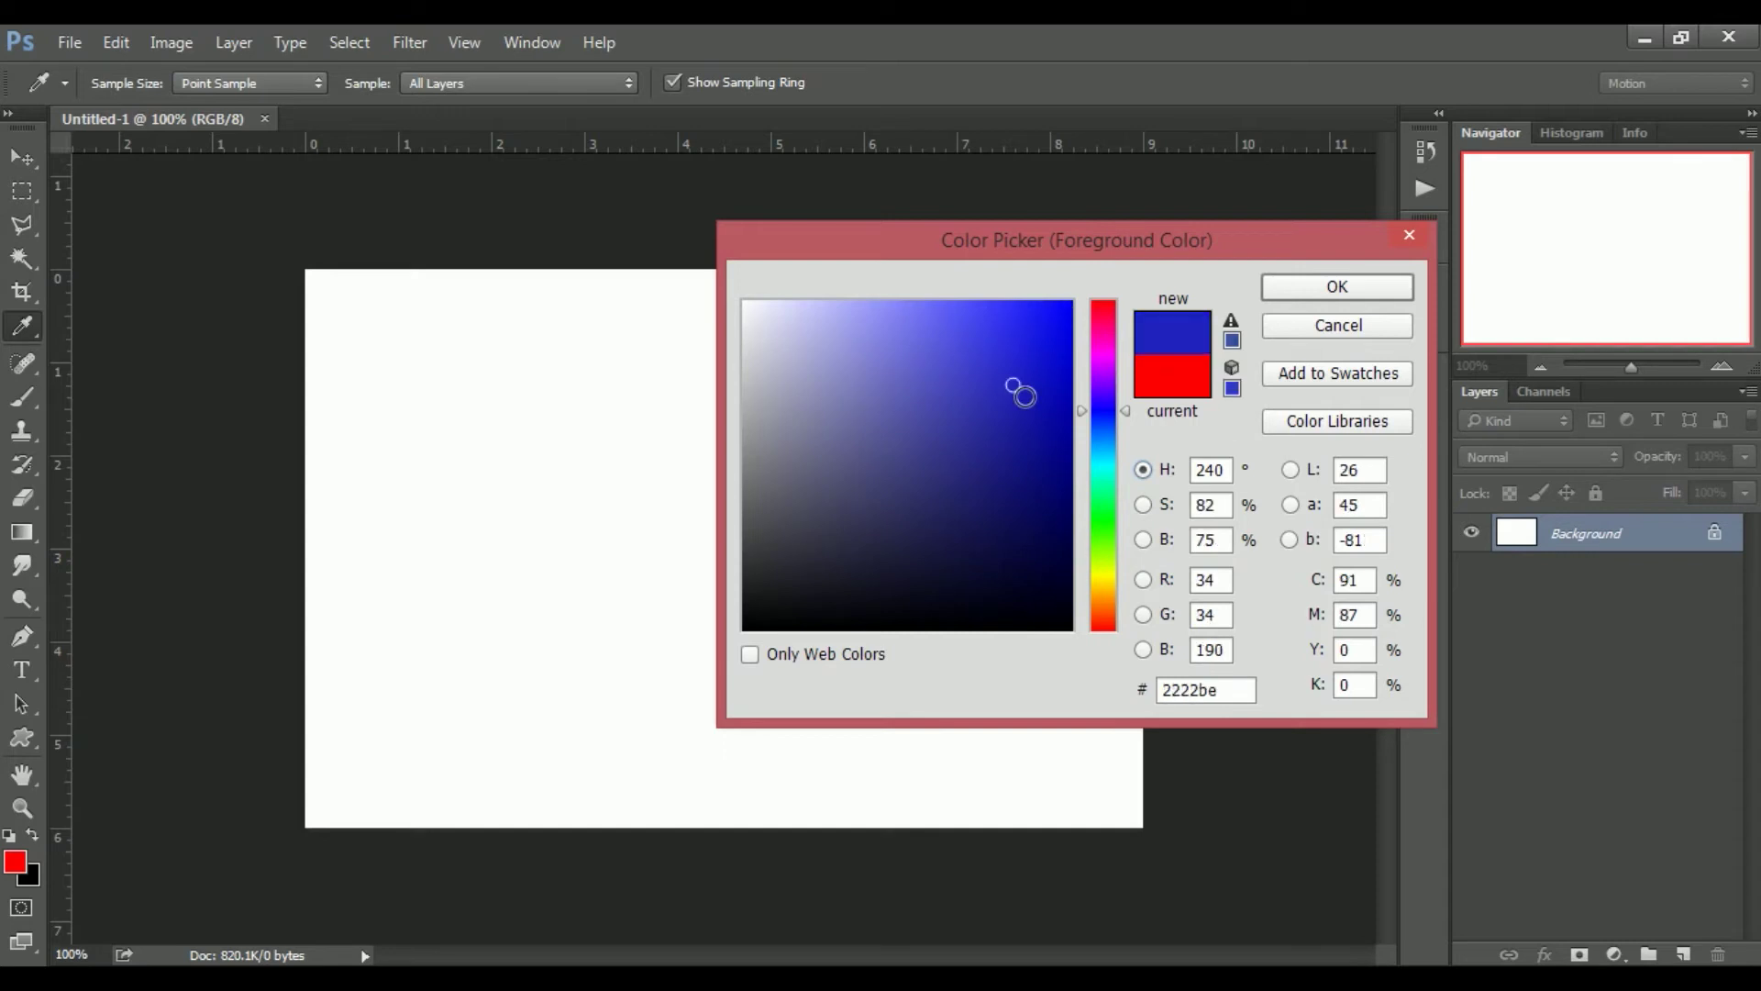
pyautogui.click(1231, 386)
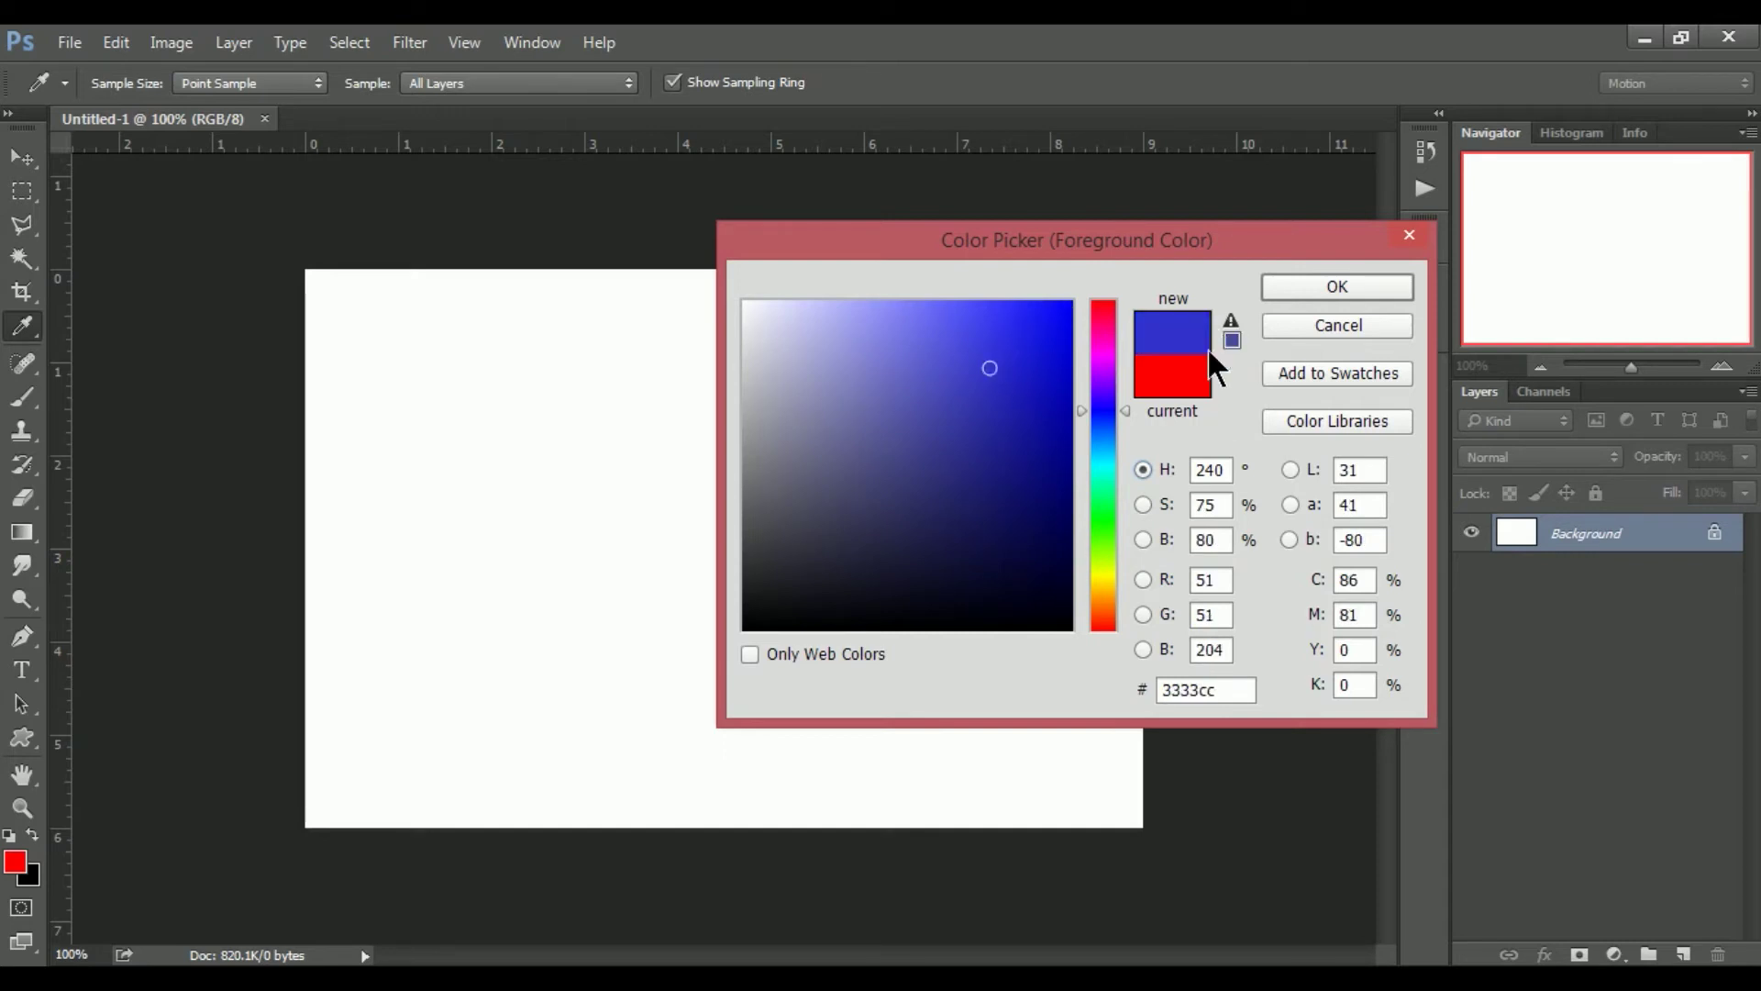
pyautogui.click(1339, 370)
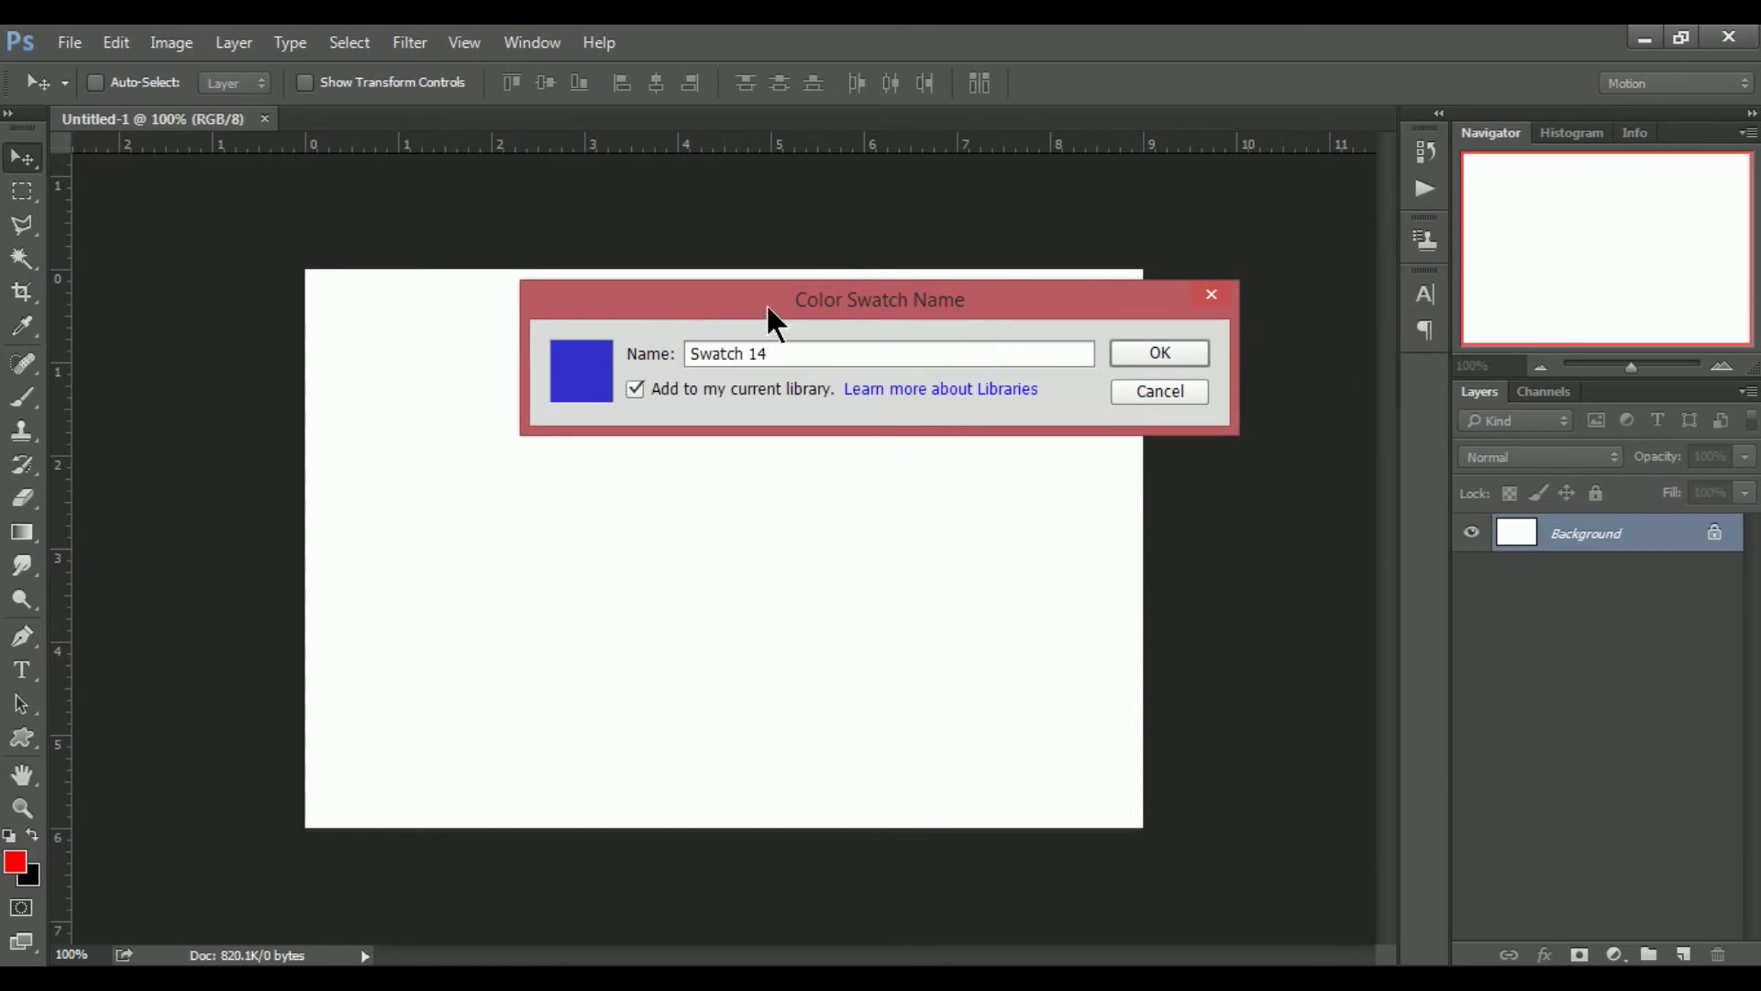
# - Move the swatch-name prompt aside and accept the name 'Swatch 14'
pyautogui.moveTo(767, 303); pyautogui.dragTo(984, 485)
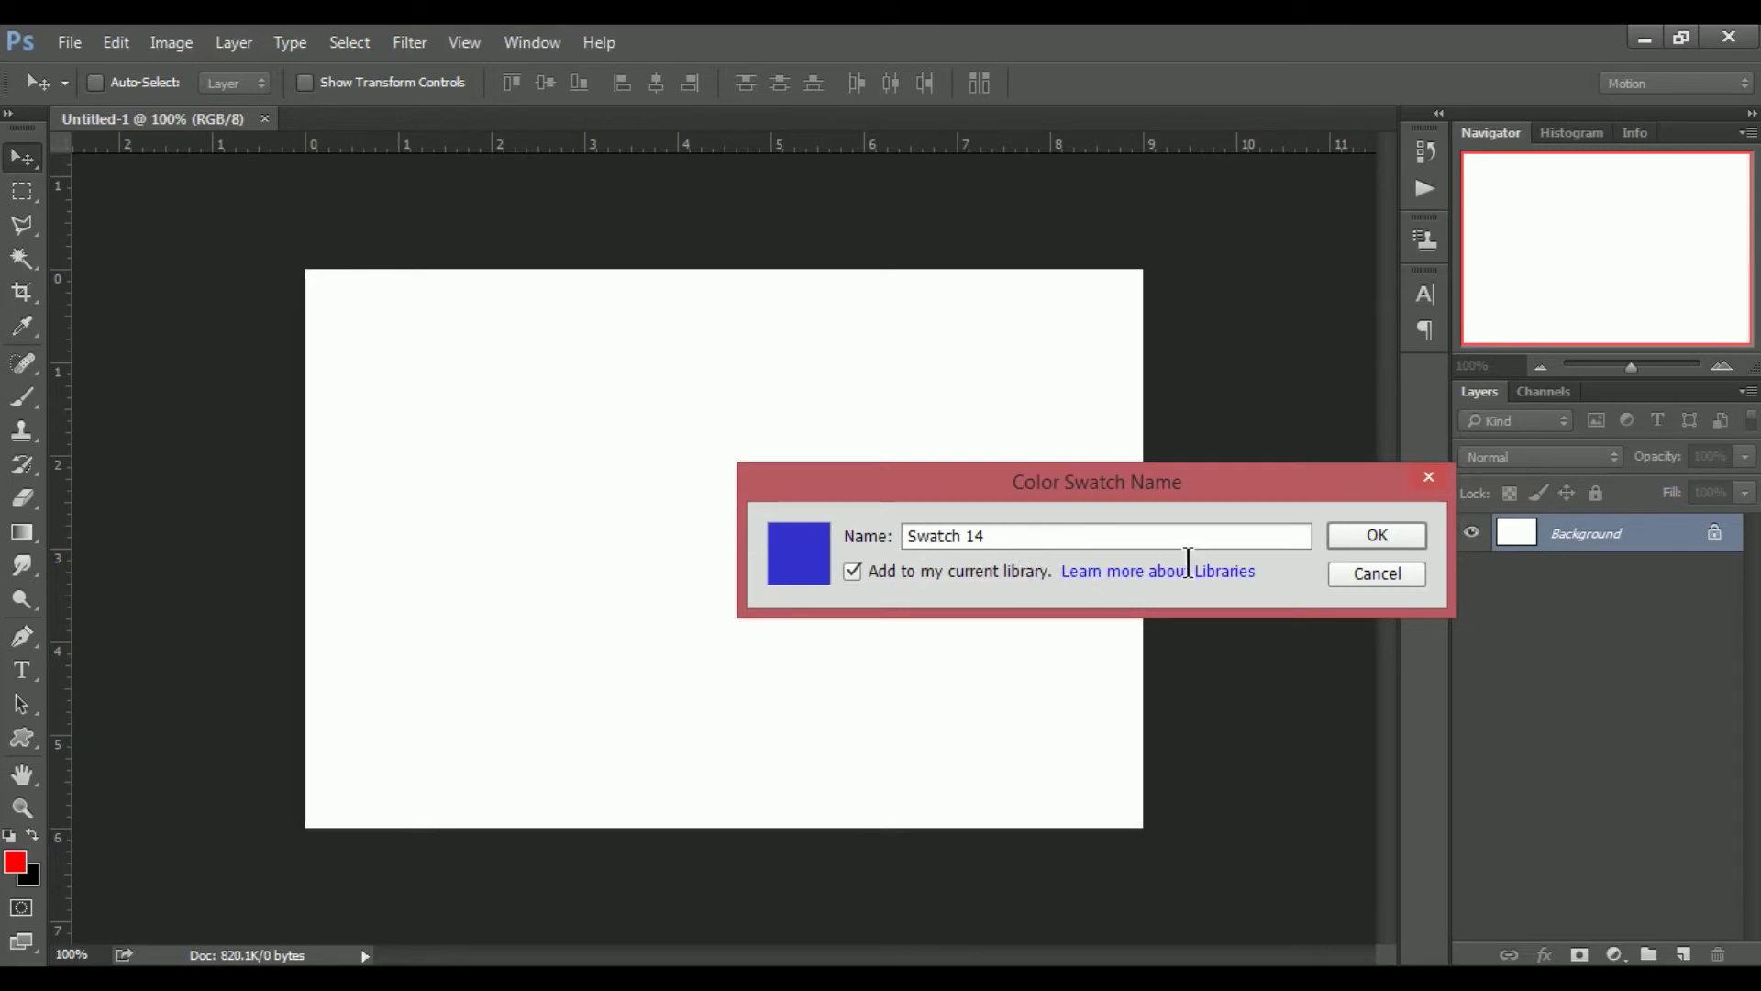
pyautogui.click(1379, 532)
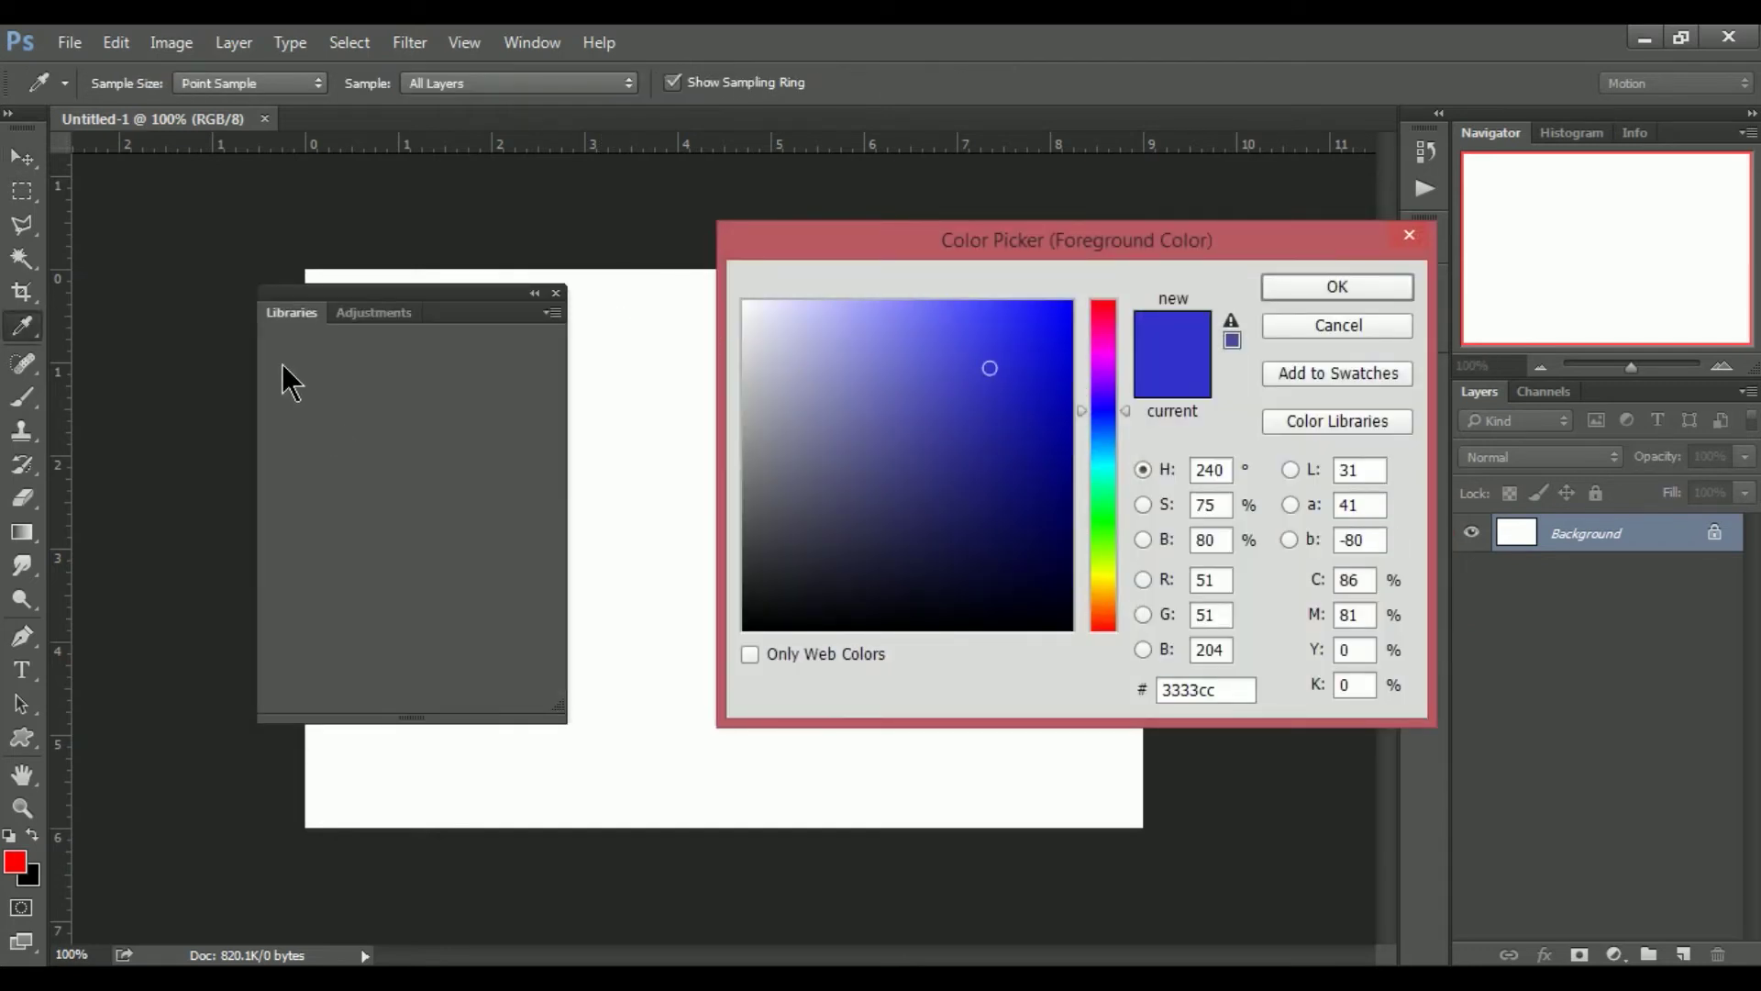
# - Switch the floating panel to Adjustments, then close that panel
pyautogui.click(366, 315)
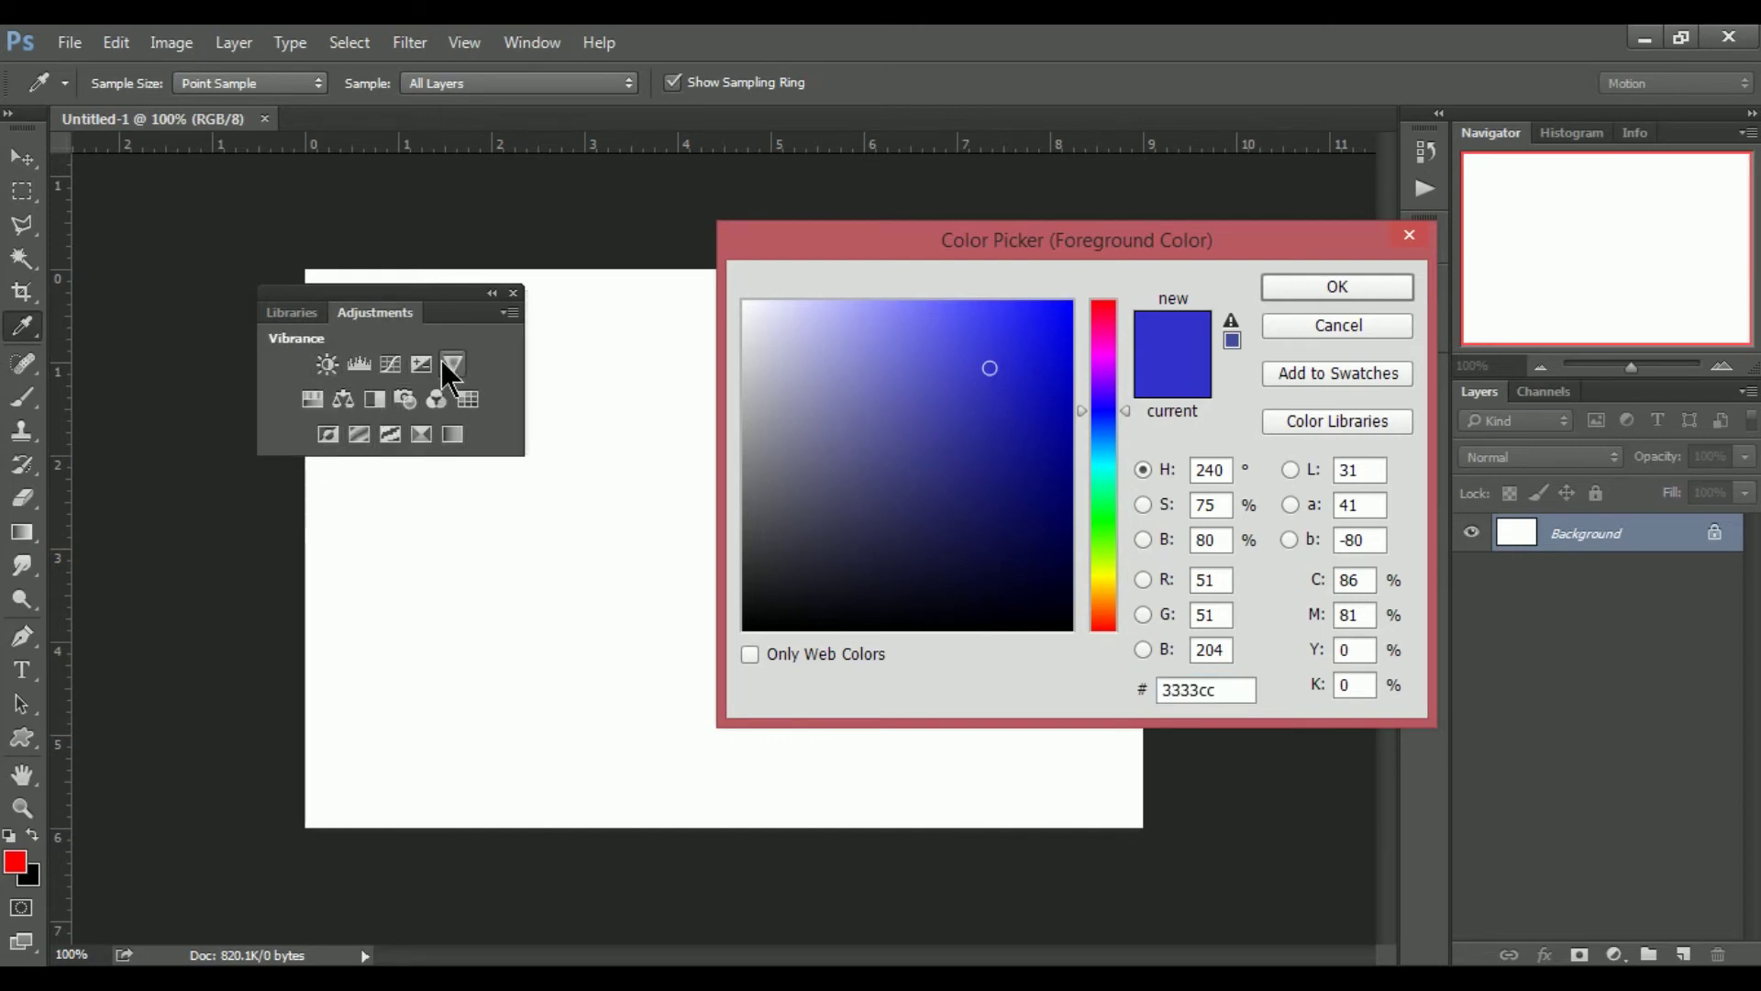
pyautogui.click(513, 294)
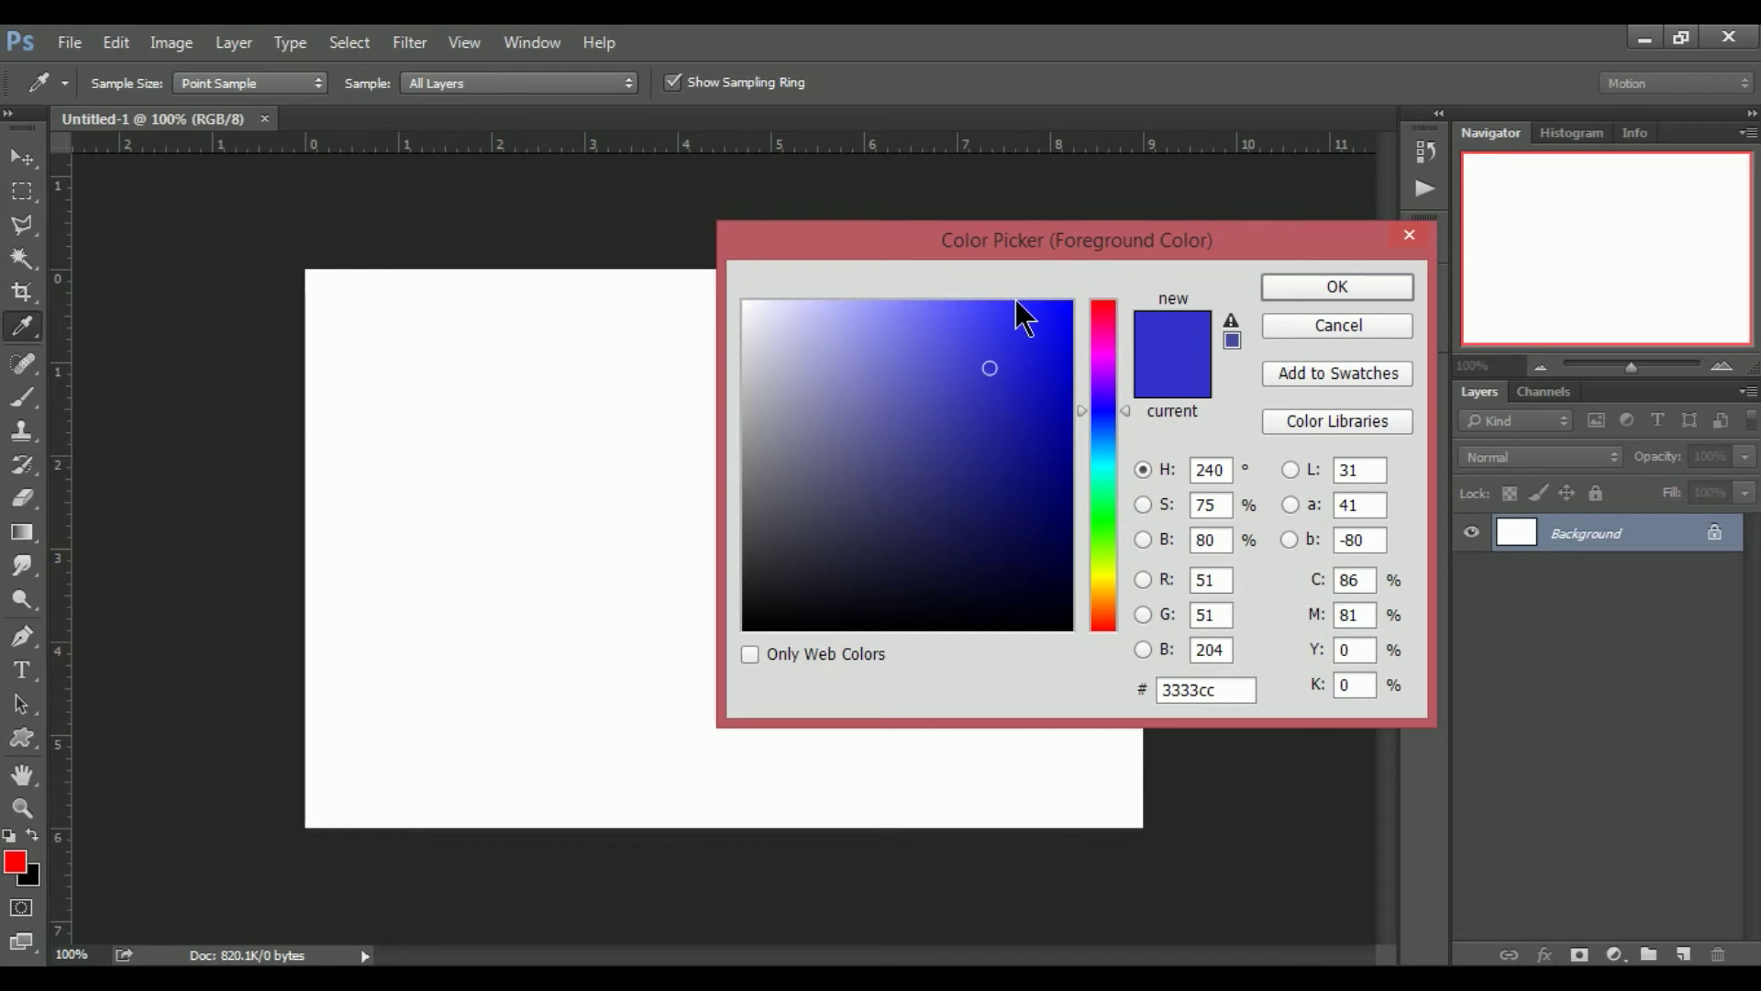
pyautogui.click(1316, 422)
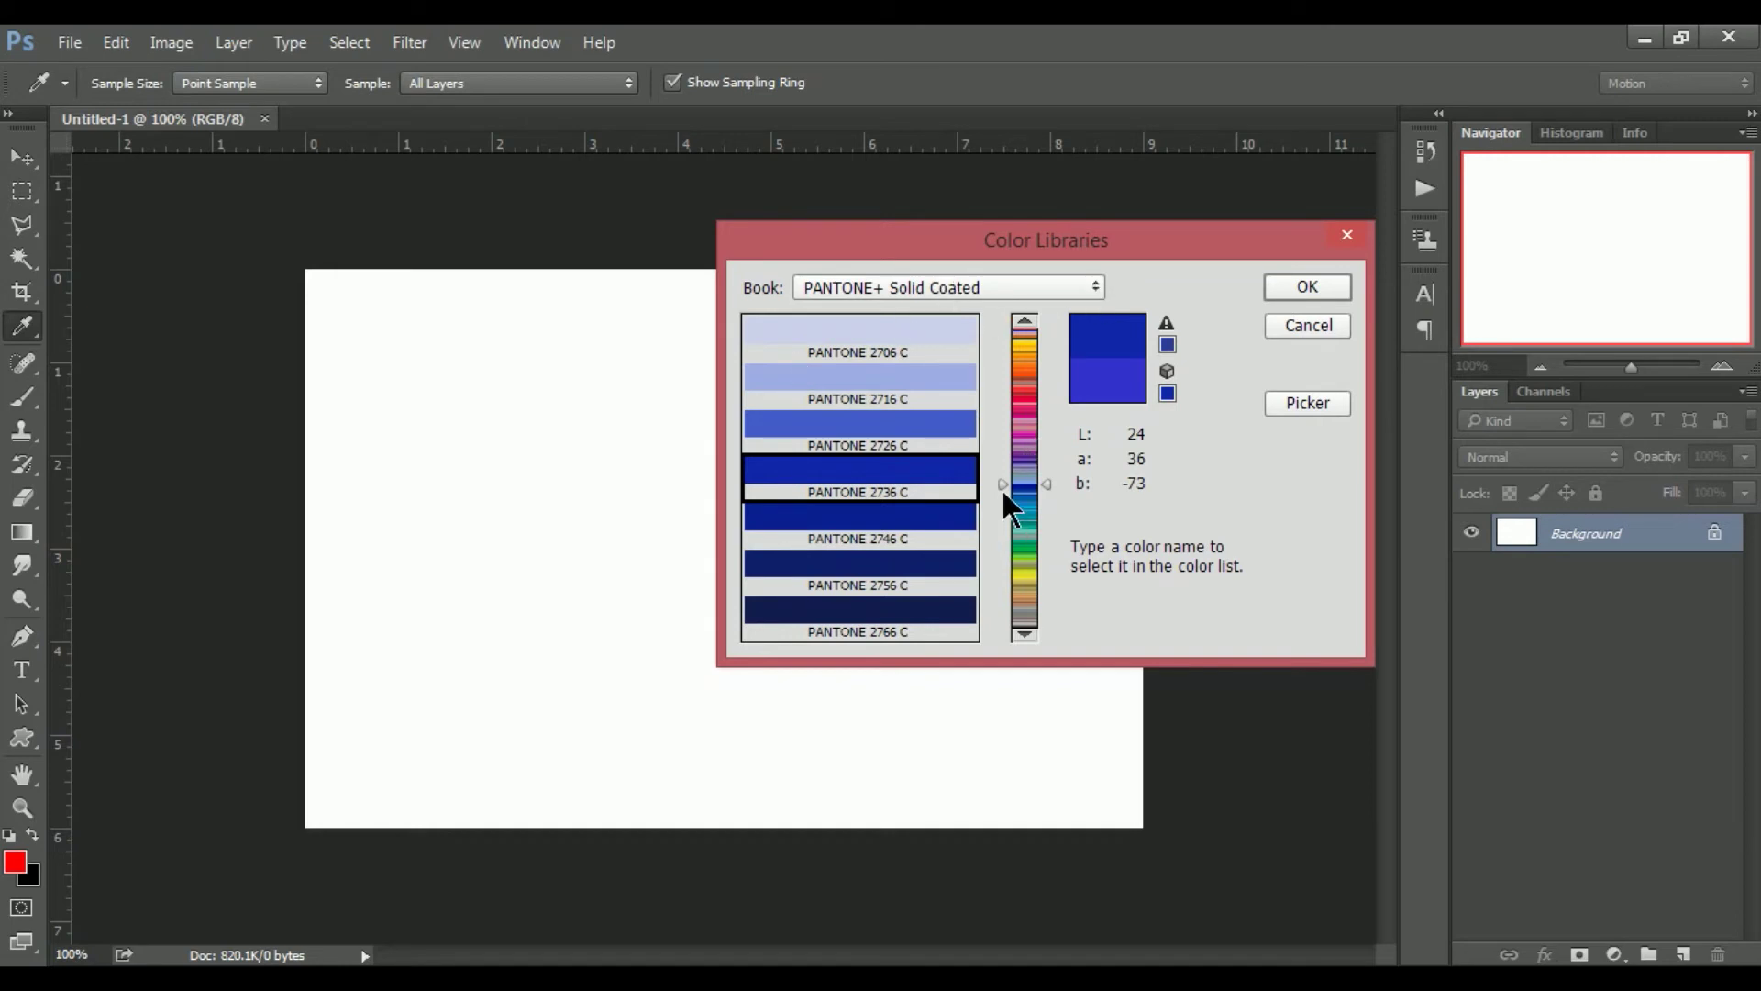
# - Browse the PANTONE+ Solid Coated list through the yellow and pink Pantones
pyautogui.moveTo(1003, 485); pyautogui.dragTo(1019, 273)
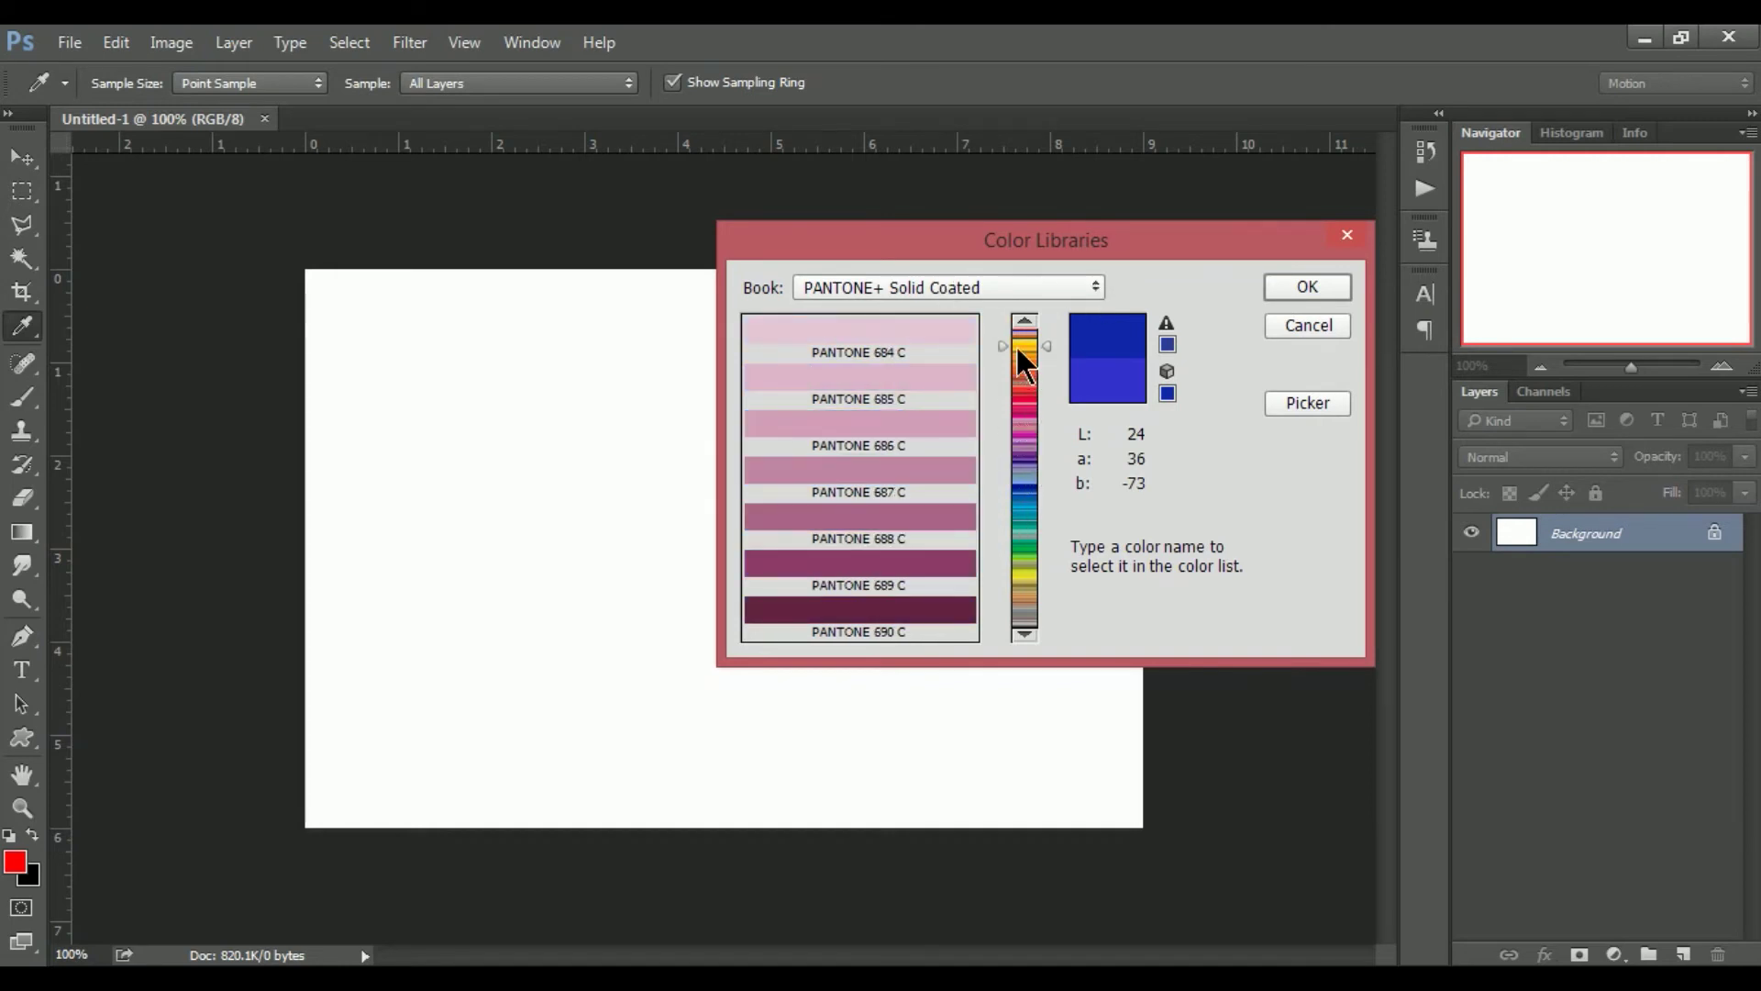
pyautogui.moveTo(1002, 328); pyautogui.dragTo(995, 633)
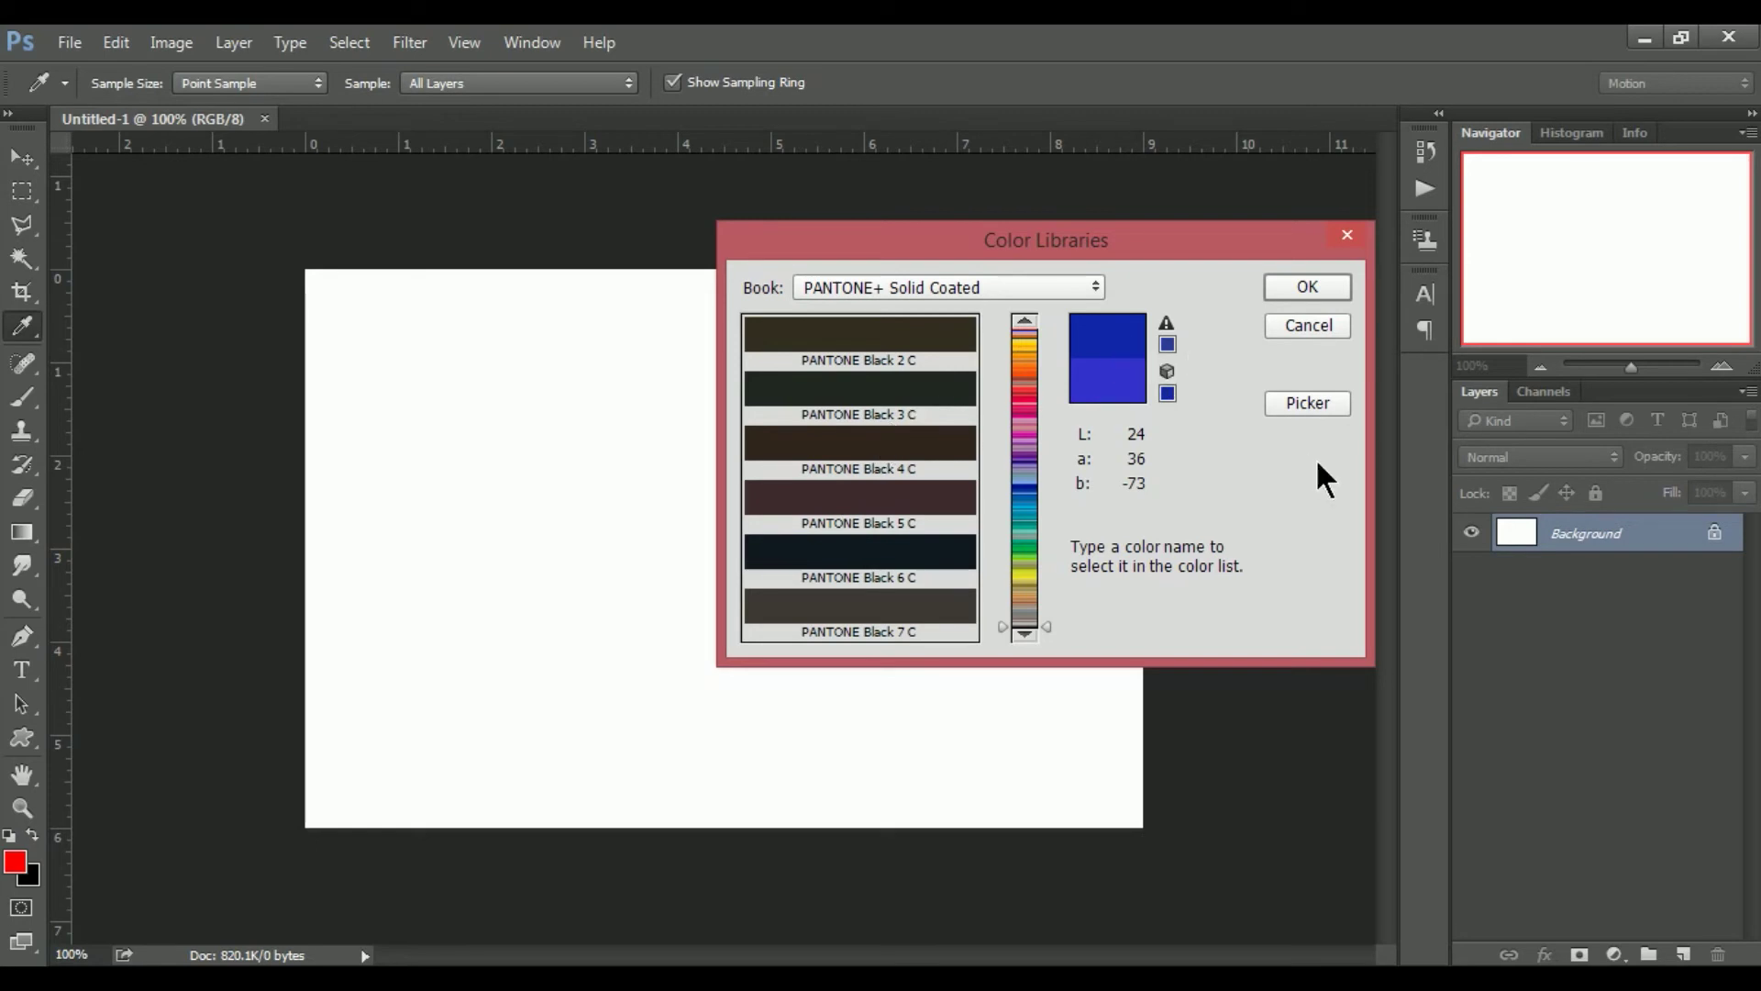
# - Accept the Pantone blue 1226aa (PANTONE 2736 C) as the foreground colour
pyautogui.click(1308, 403)
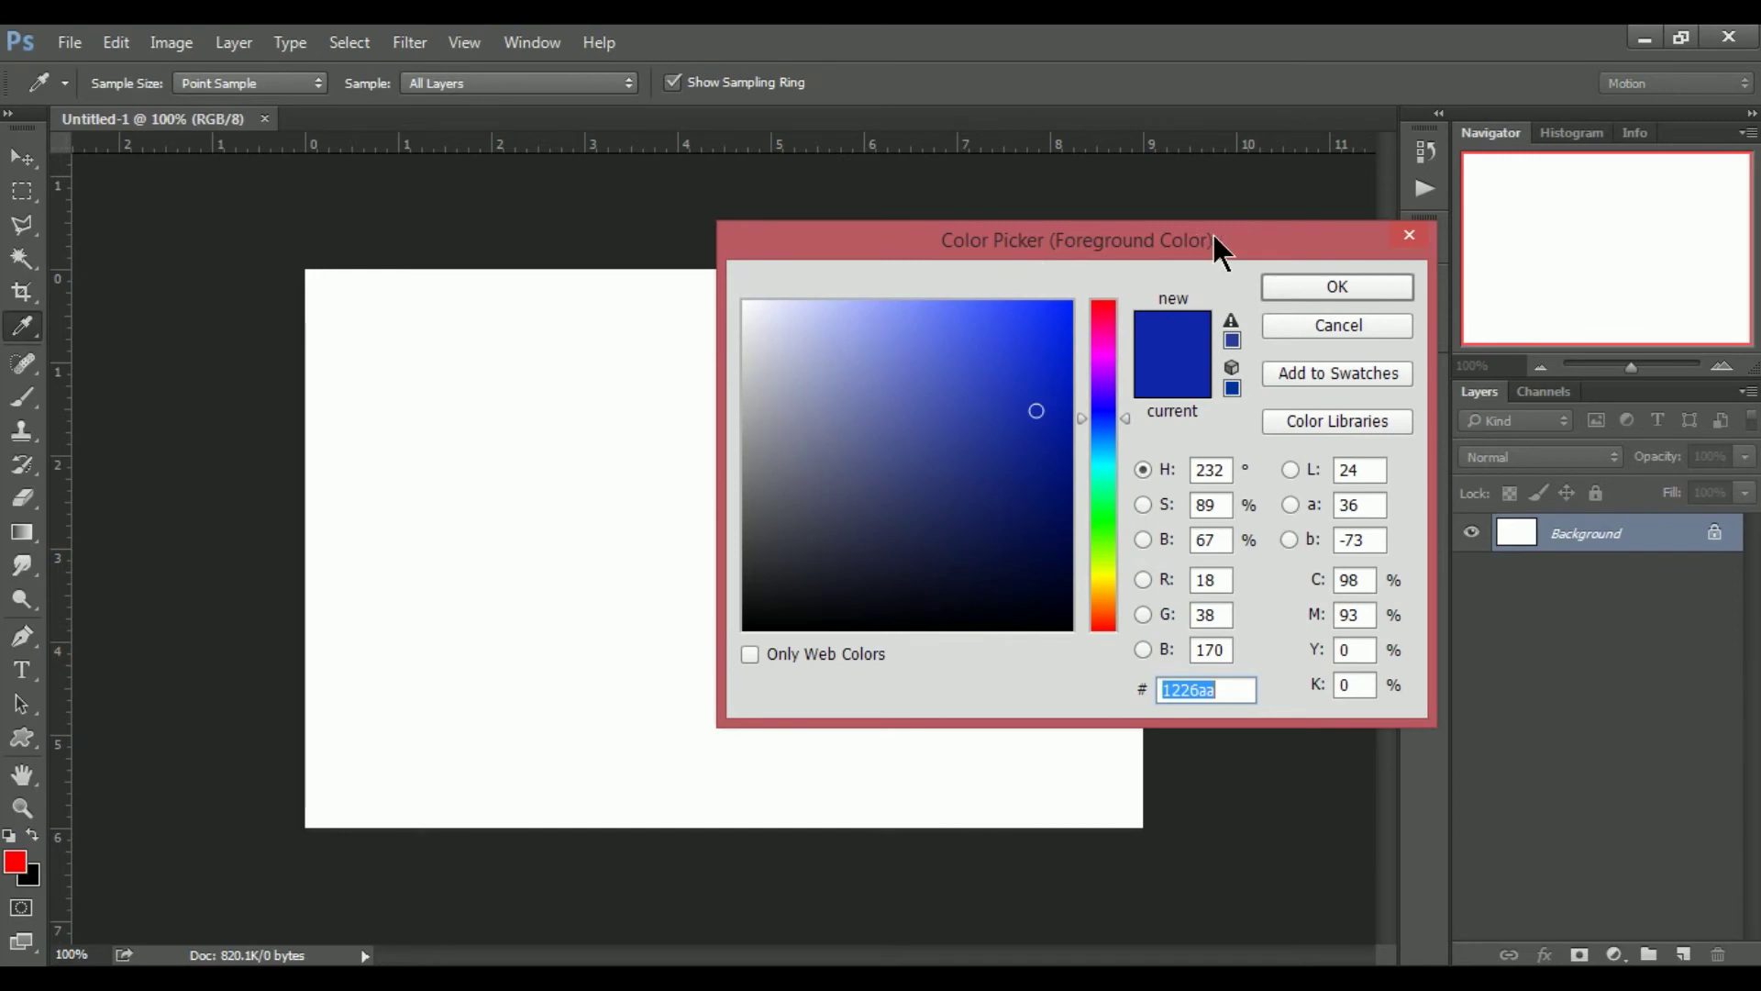
pyautogui.moveTo(1195, 235)
pyautogui.mouseDown()
pyautogui.moveTo(1088, 286)
pyautogui.moveTo(1076, 242)
pyautogui.mouseUp()
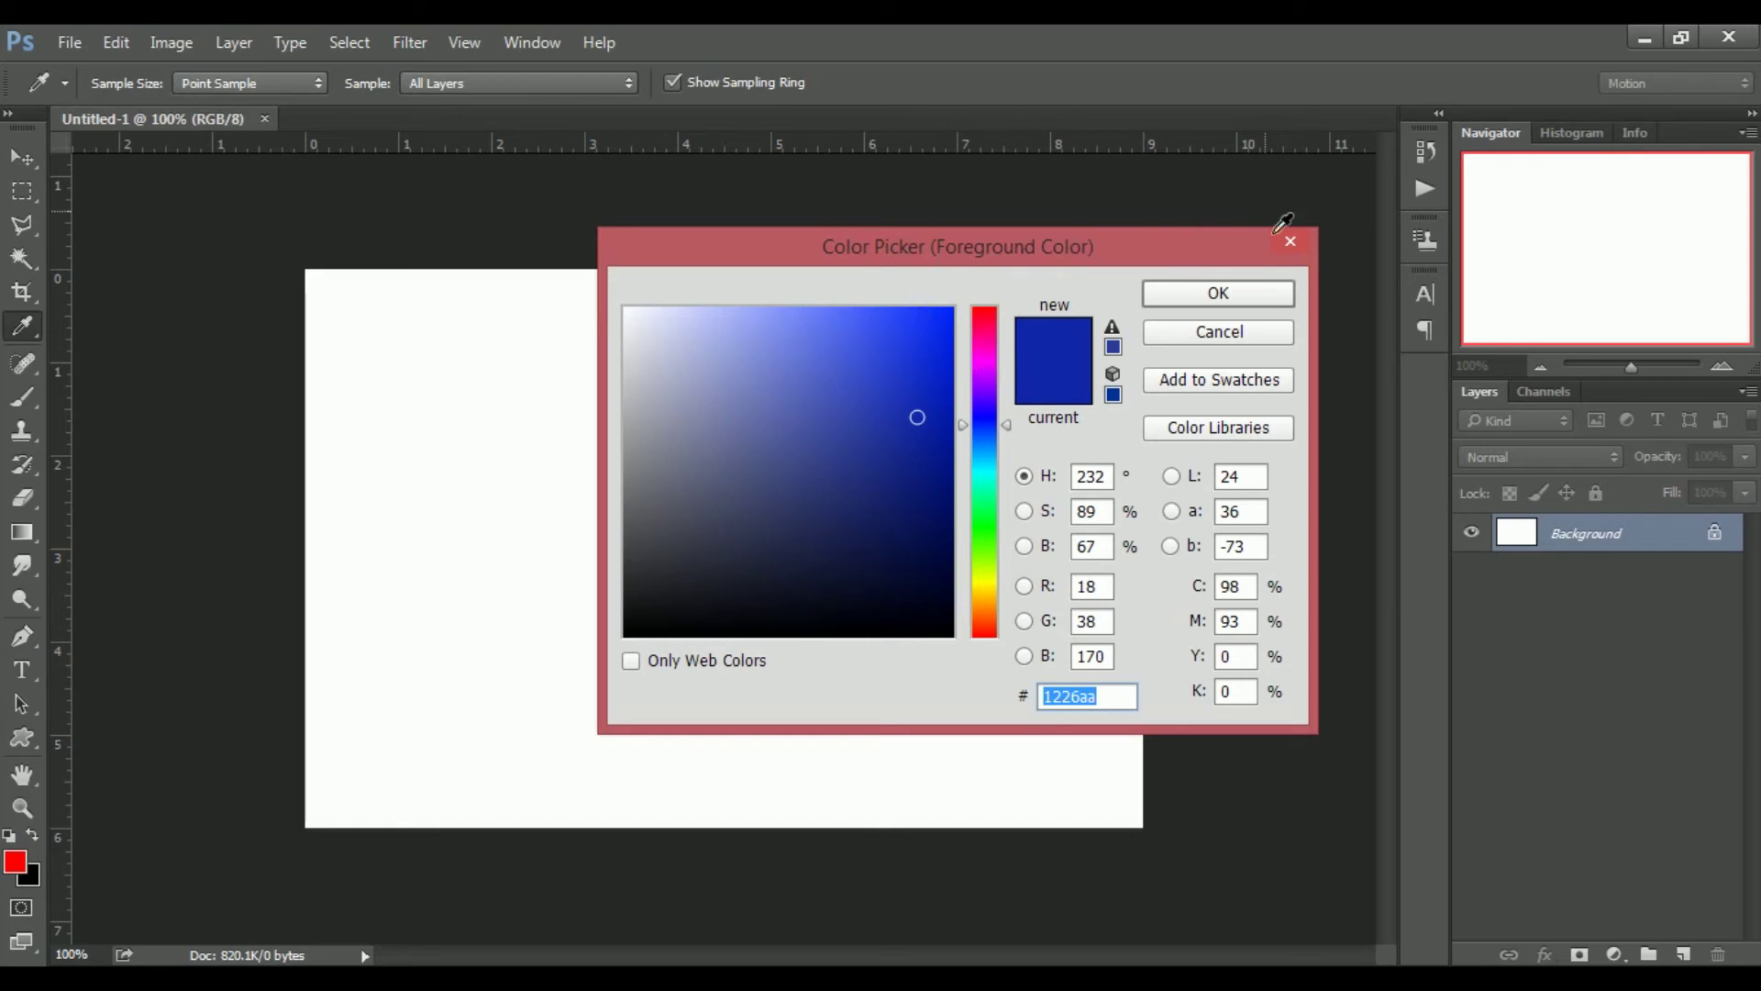
pyautogui.click(1220, 292)
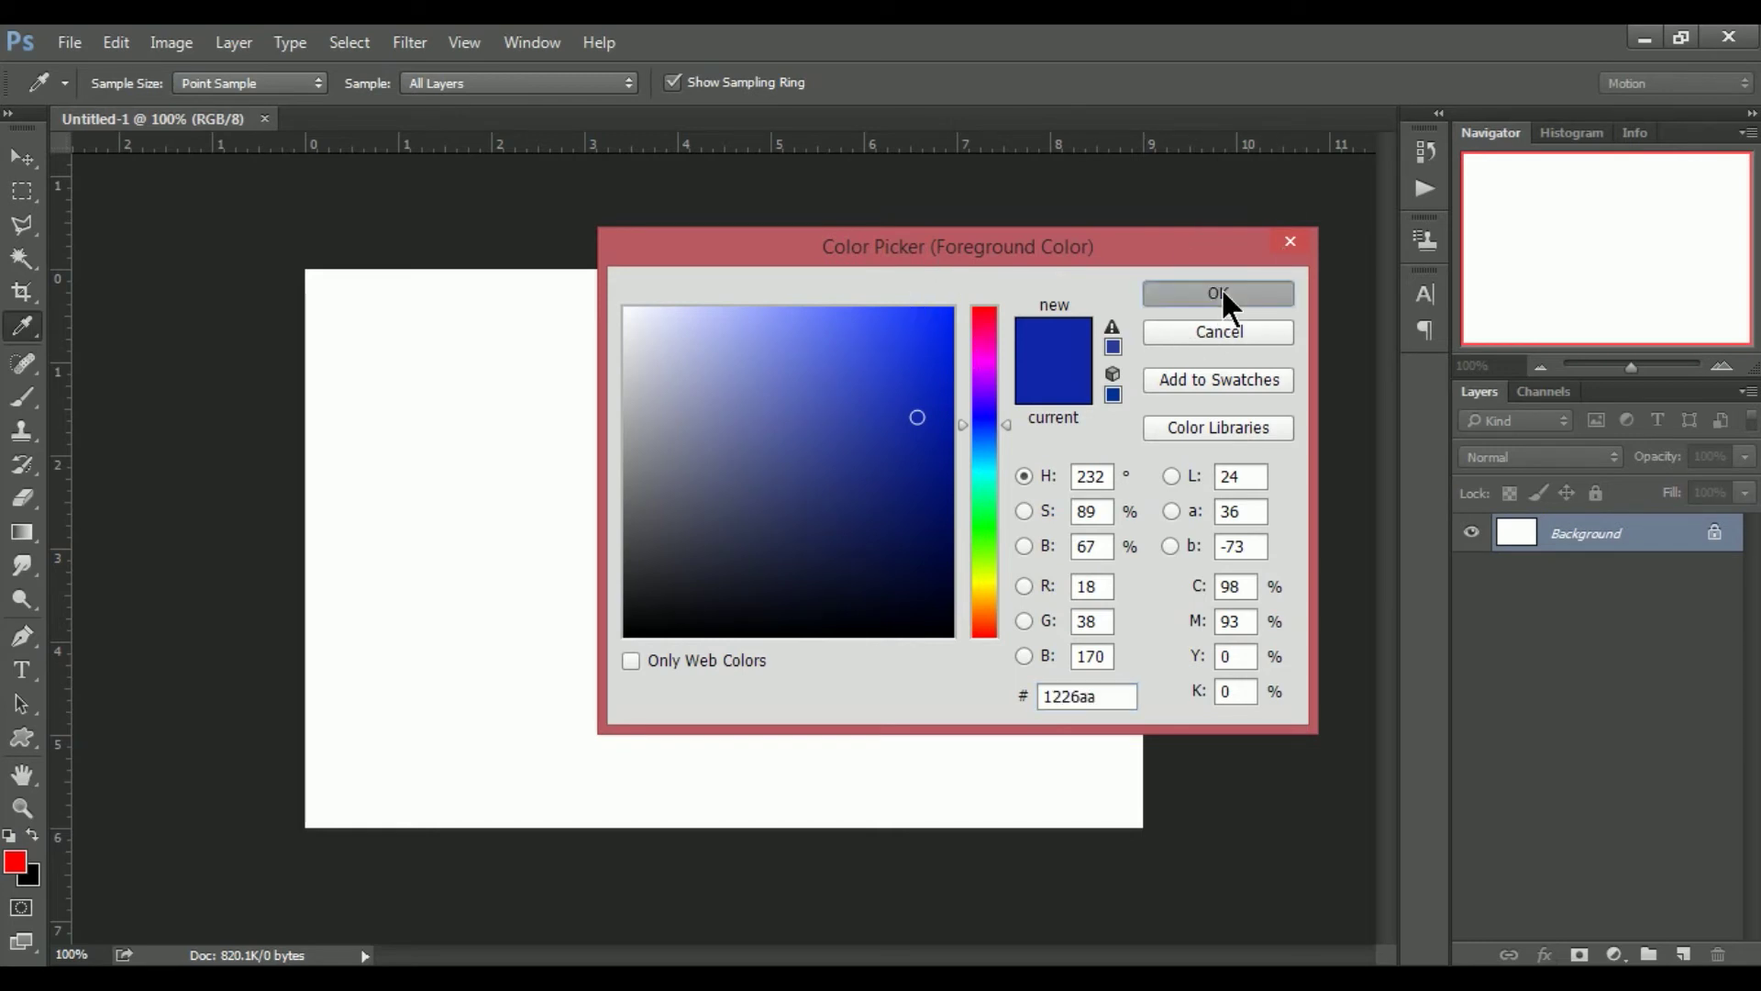
pyautogui.press('v')
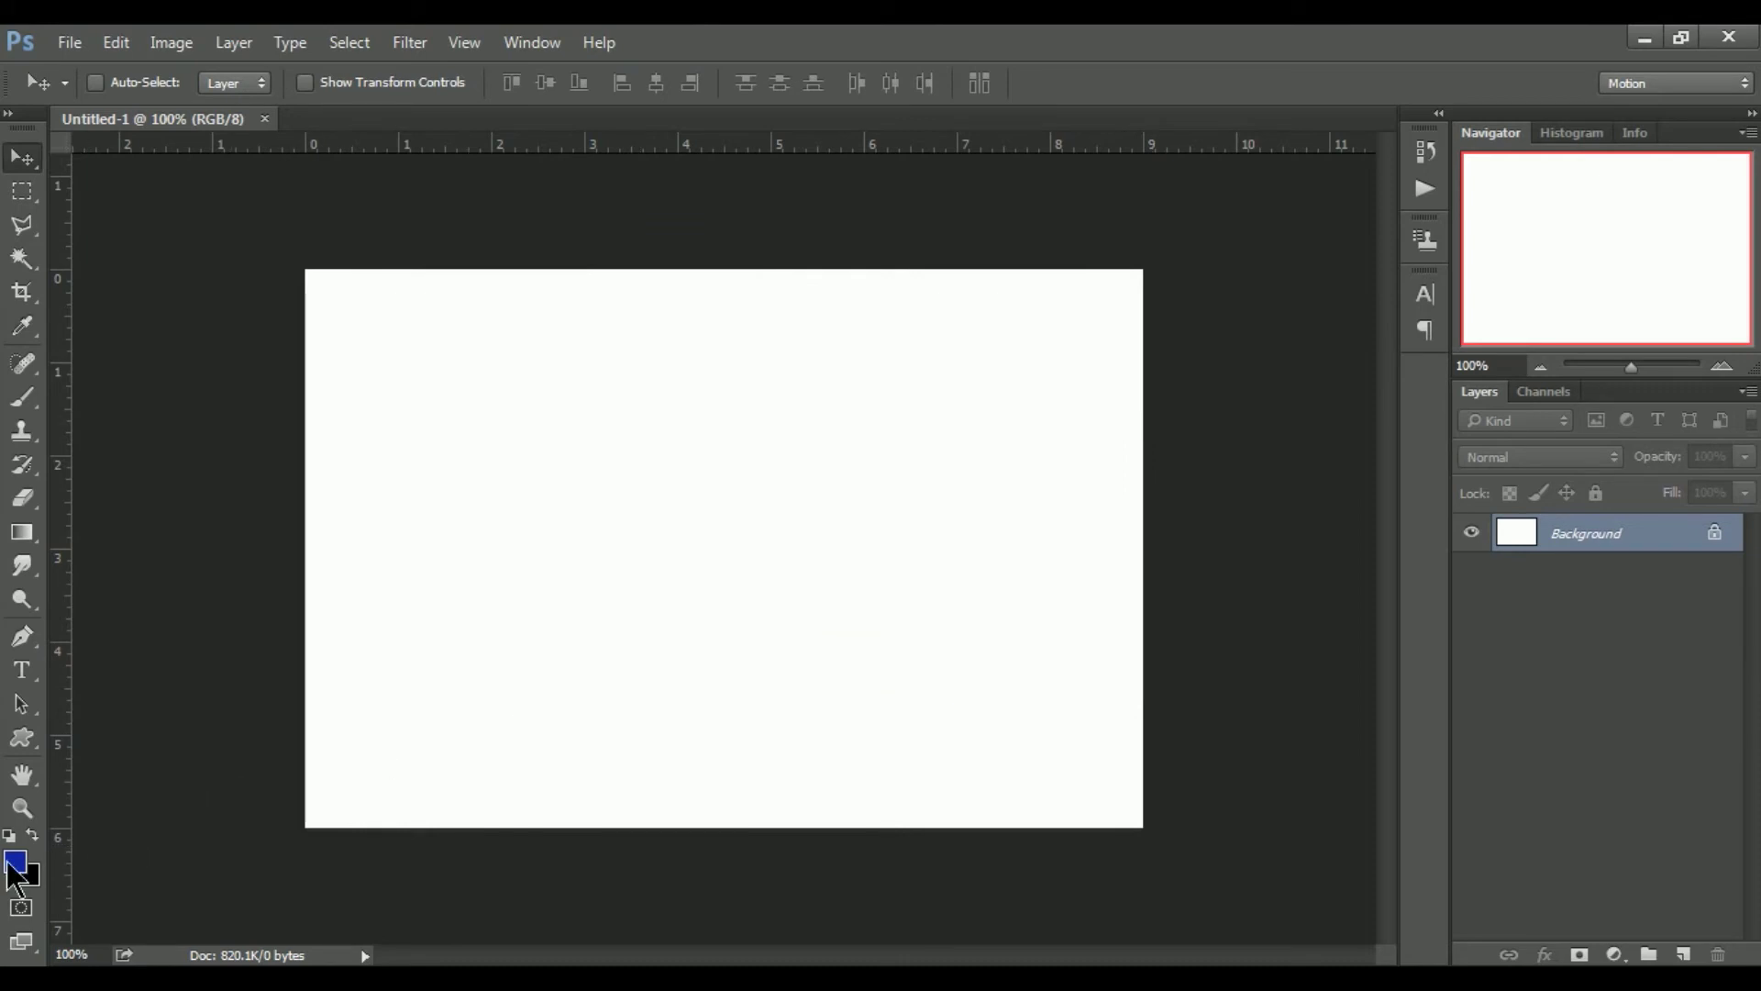
pyautogui.click(15, 867)
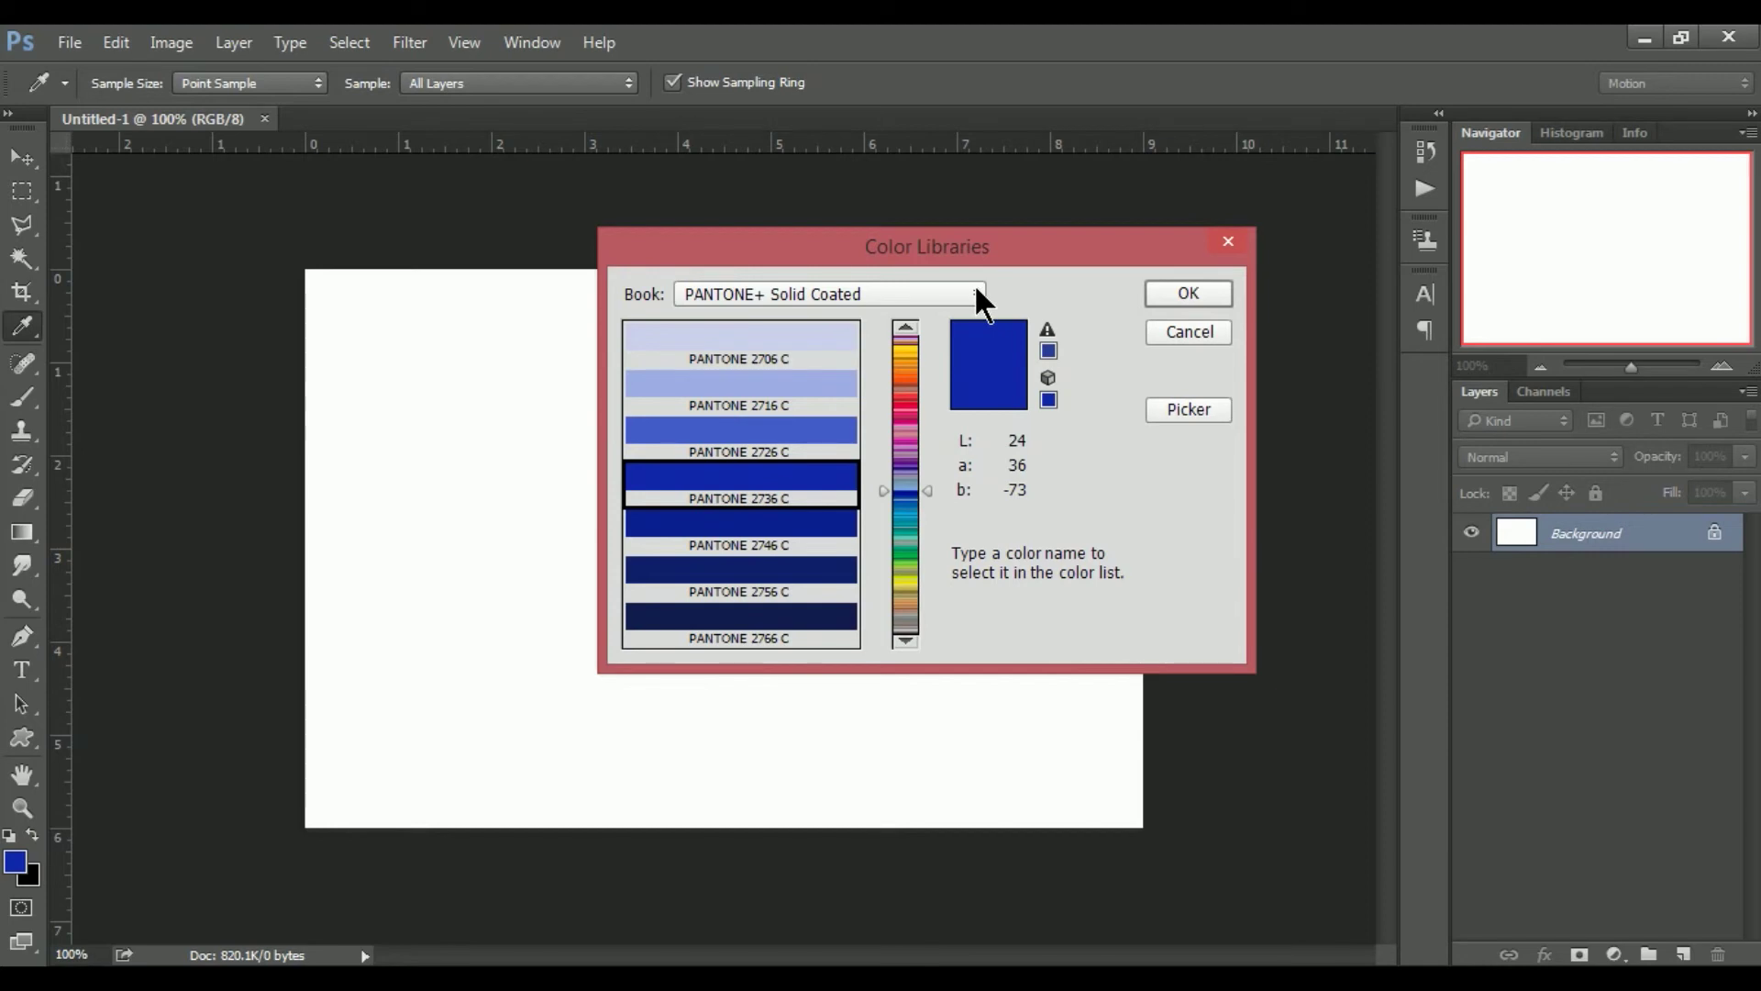
# - Change the foreground colour from blue to pure red ff0000 in the Color Picker
pyautogui.click(1193, 411)
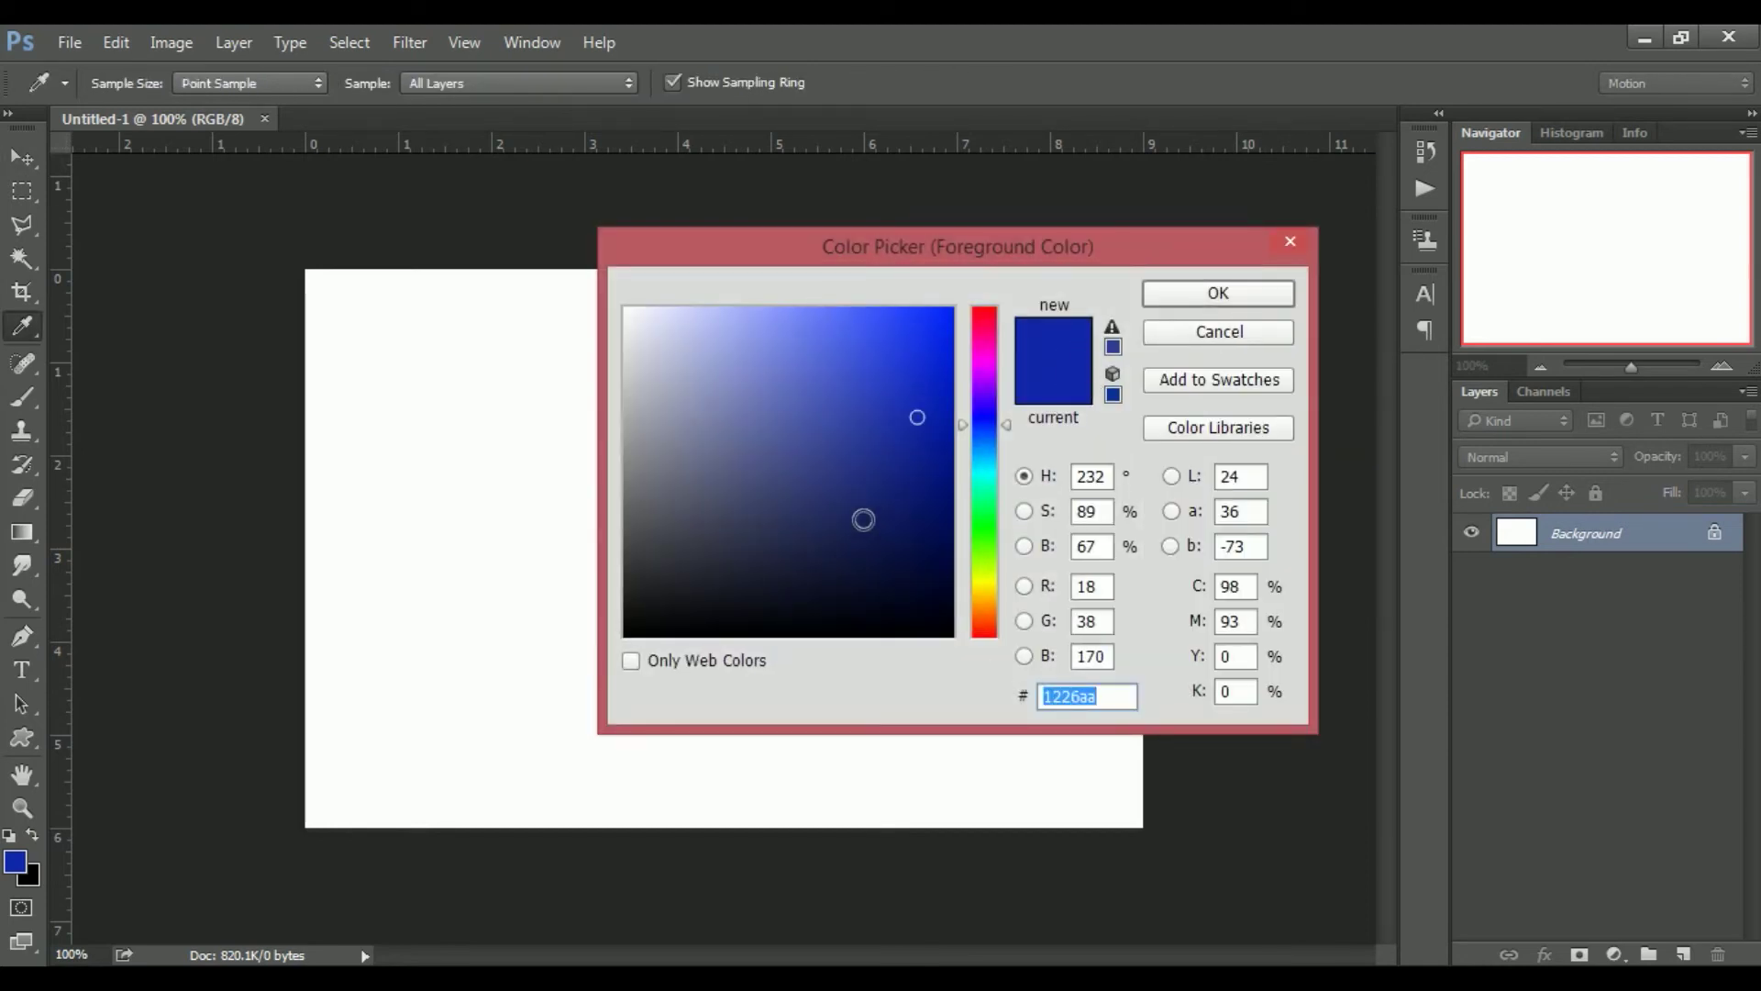
pyautogui.moveTo(897, 354); pyautogui.dragTo(1008, 317)
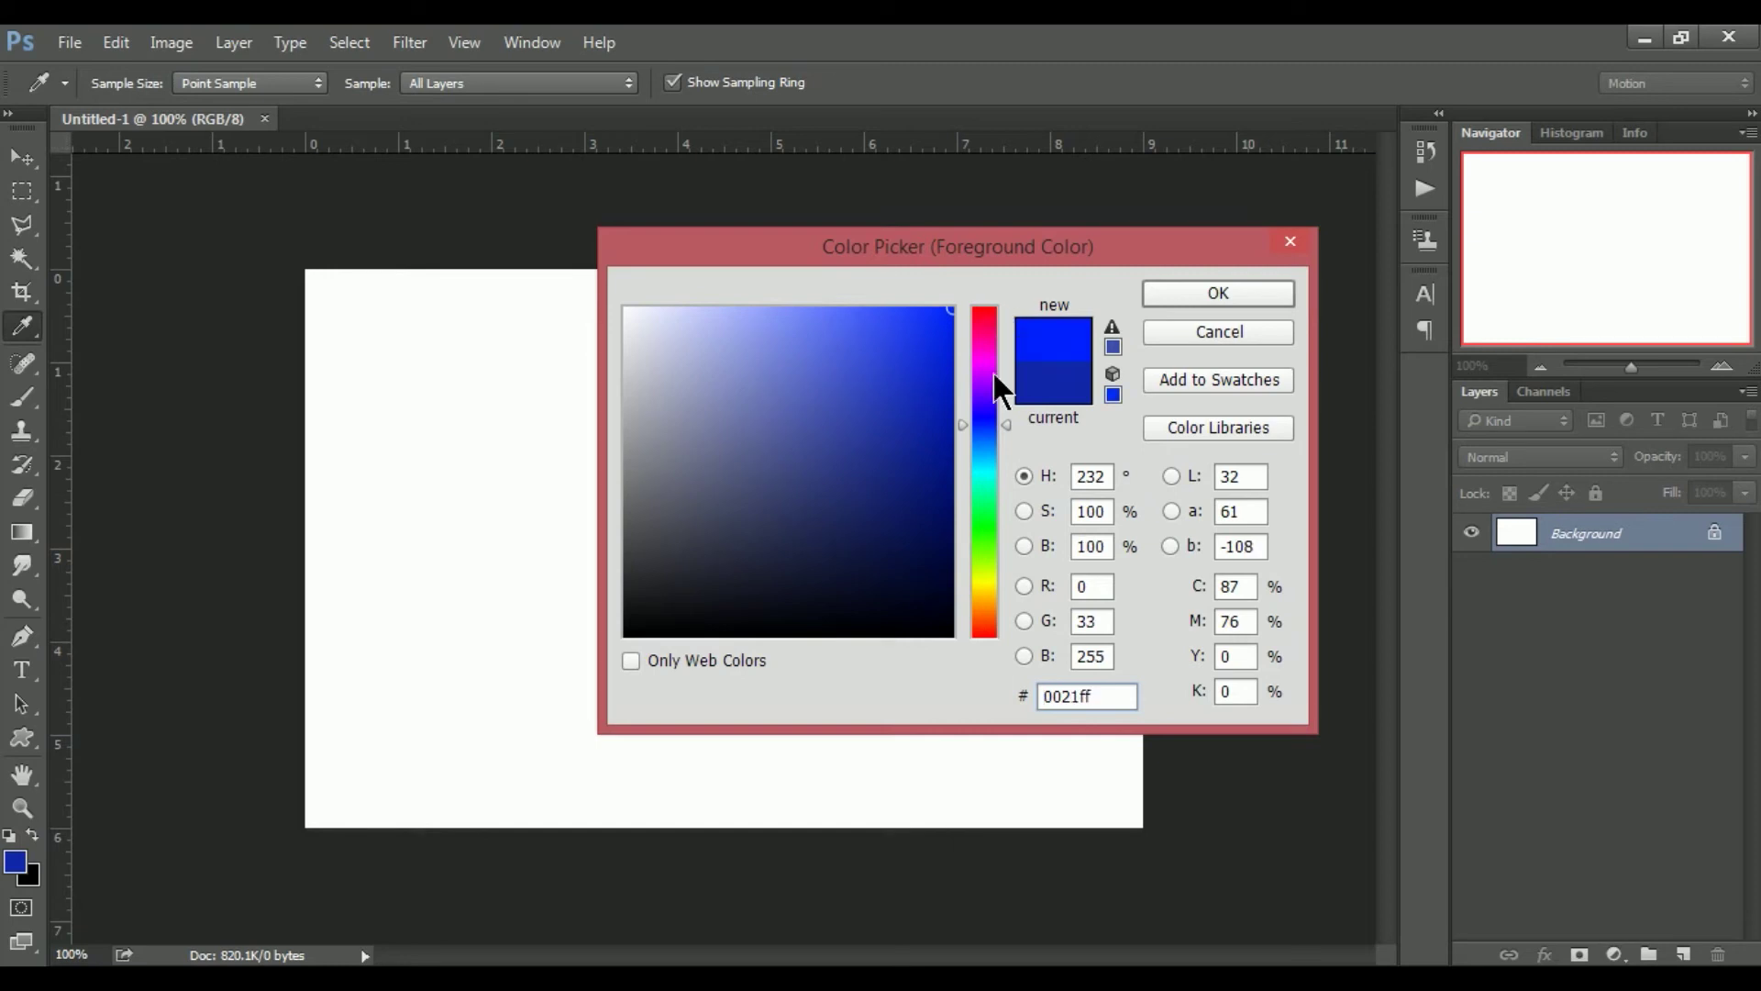
pyautogui.moveTo(963, 444); pyautogui.dragTo(961, 277)
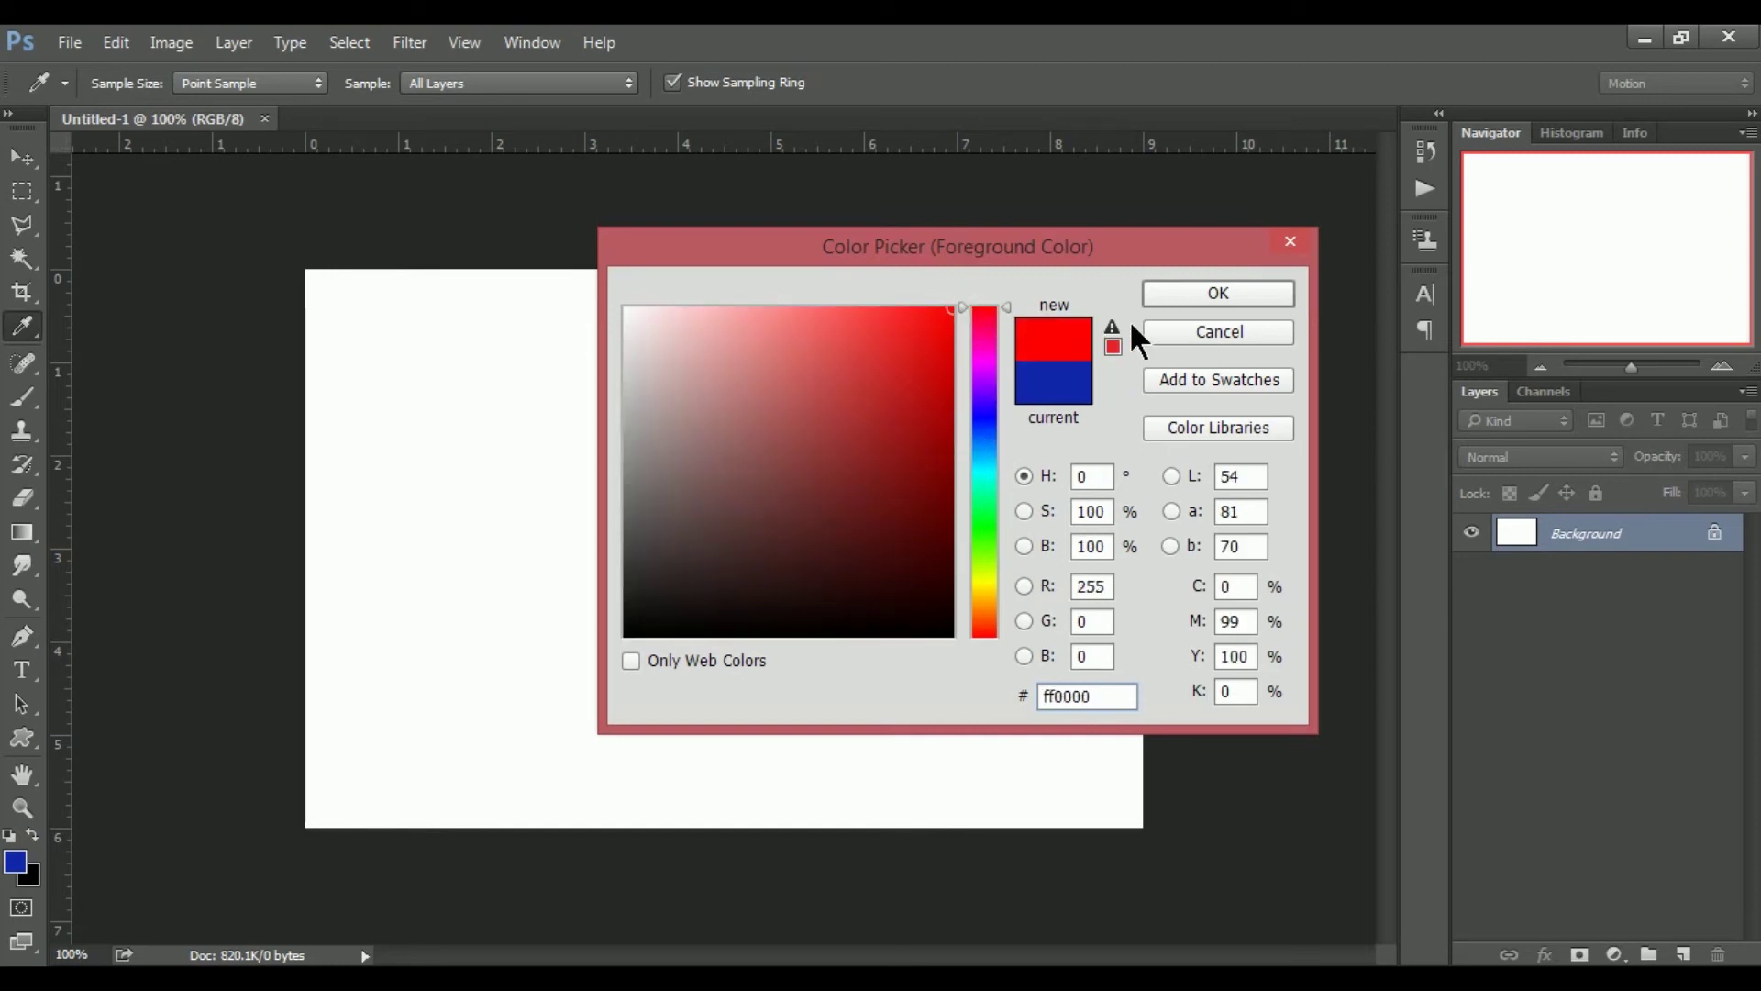
pyautogui.click(1225, 289)
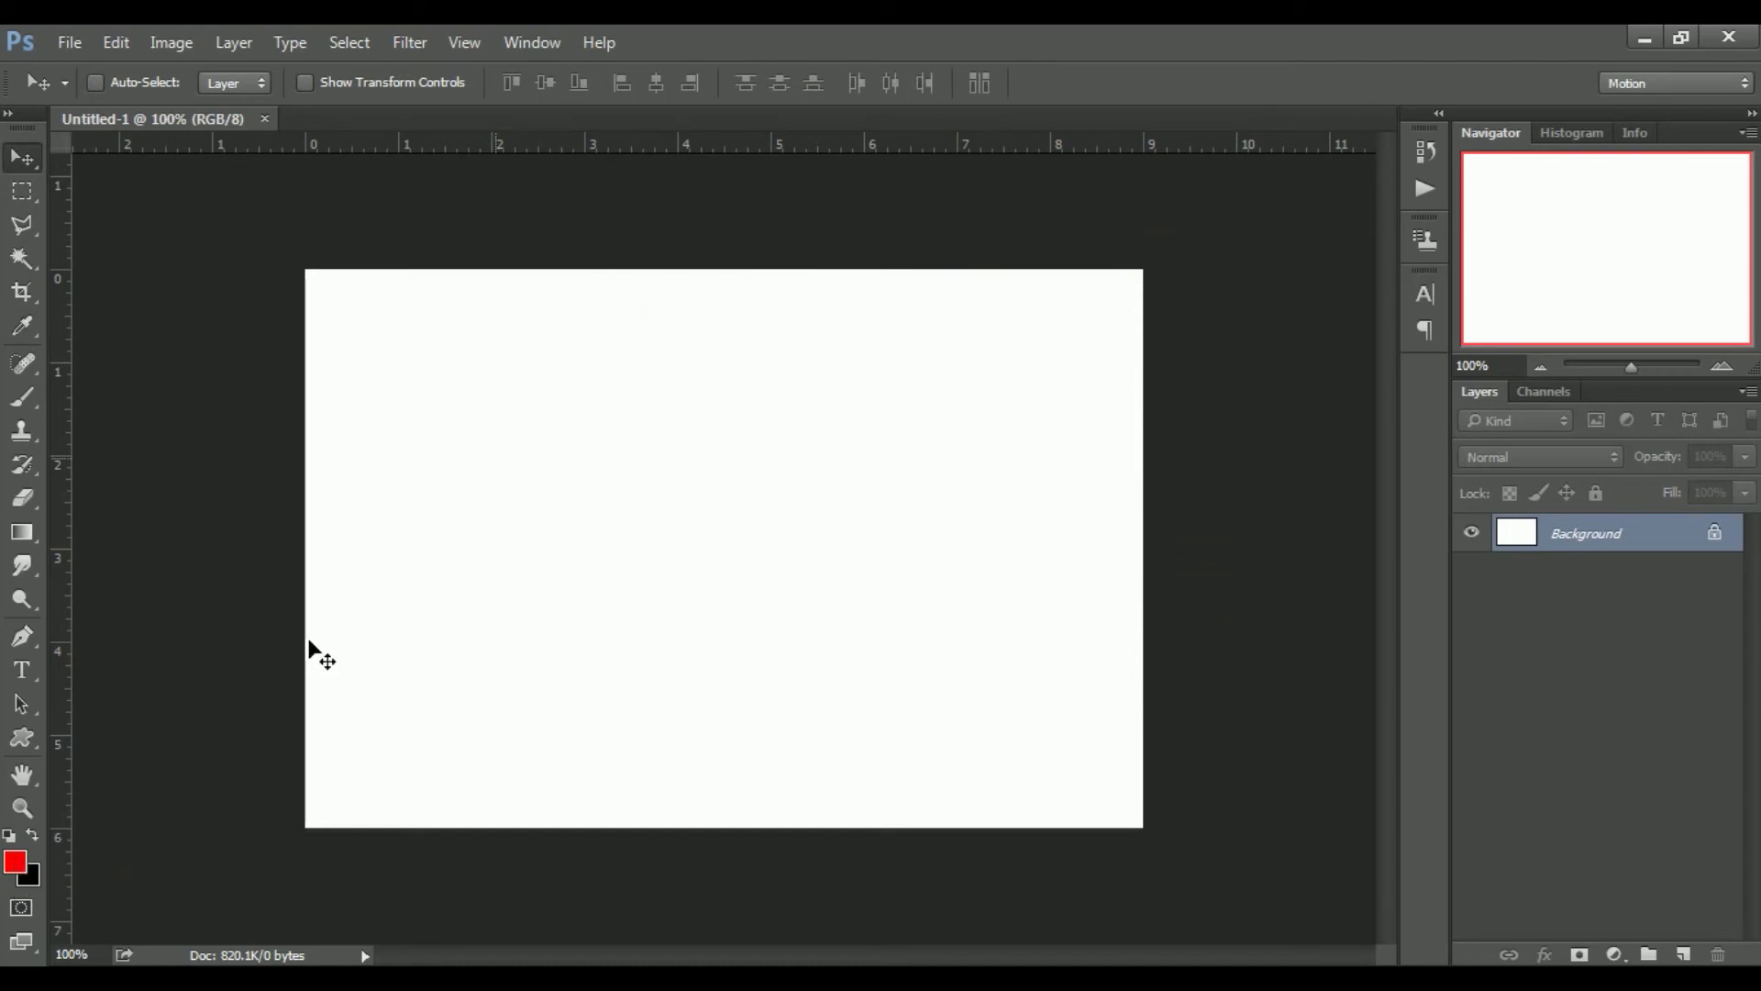
pyautogui.click(22, 738)
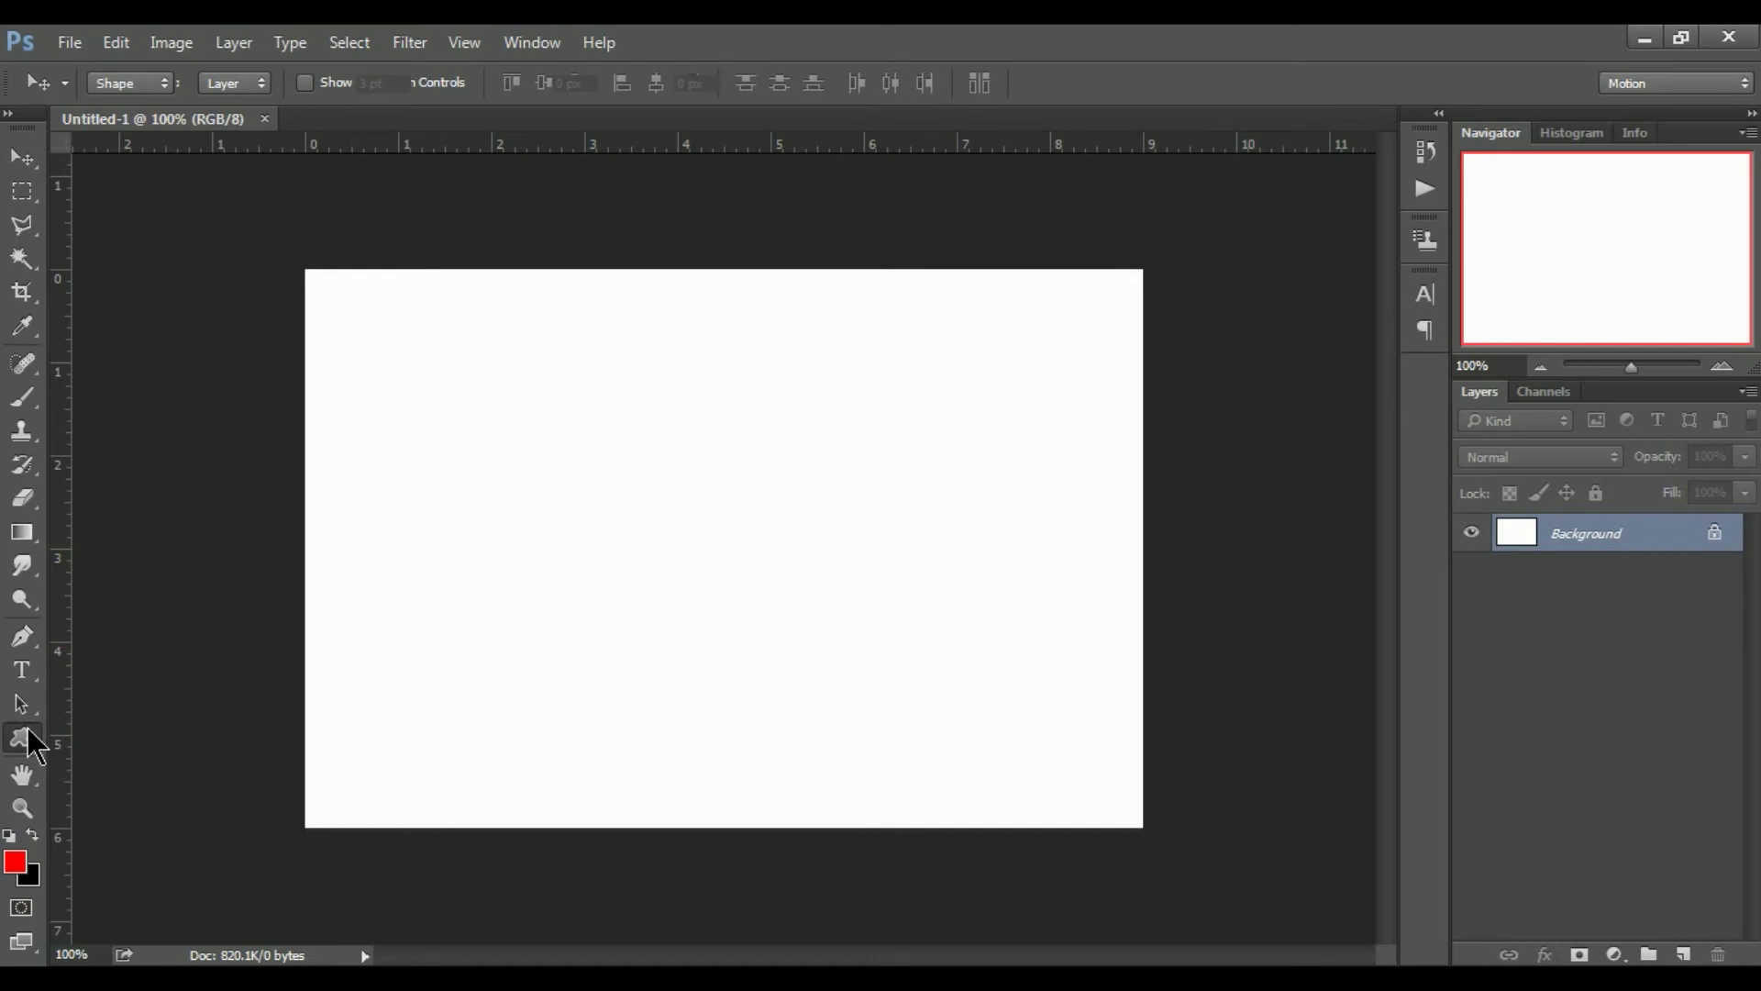
# - Draw the red 242 by 227 px Rectangle 1 near the canvas centre and nudge it up-left
pyautogui.click(126, 730)
pyautogui.moveTo(595, 378); pyautogui.dragTo(908, 671)
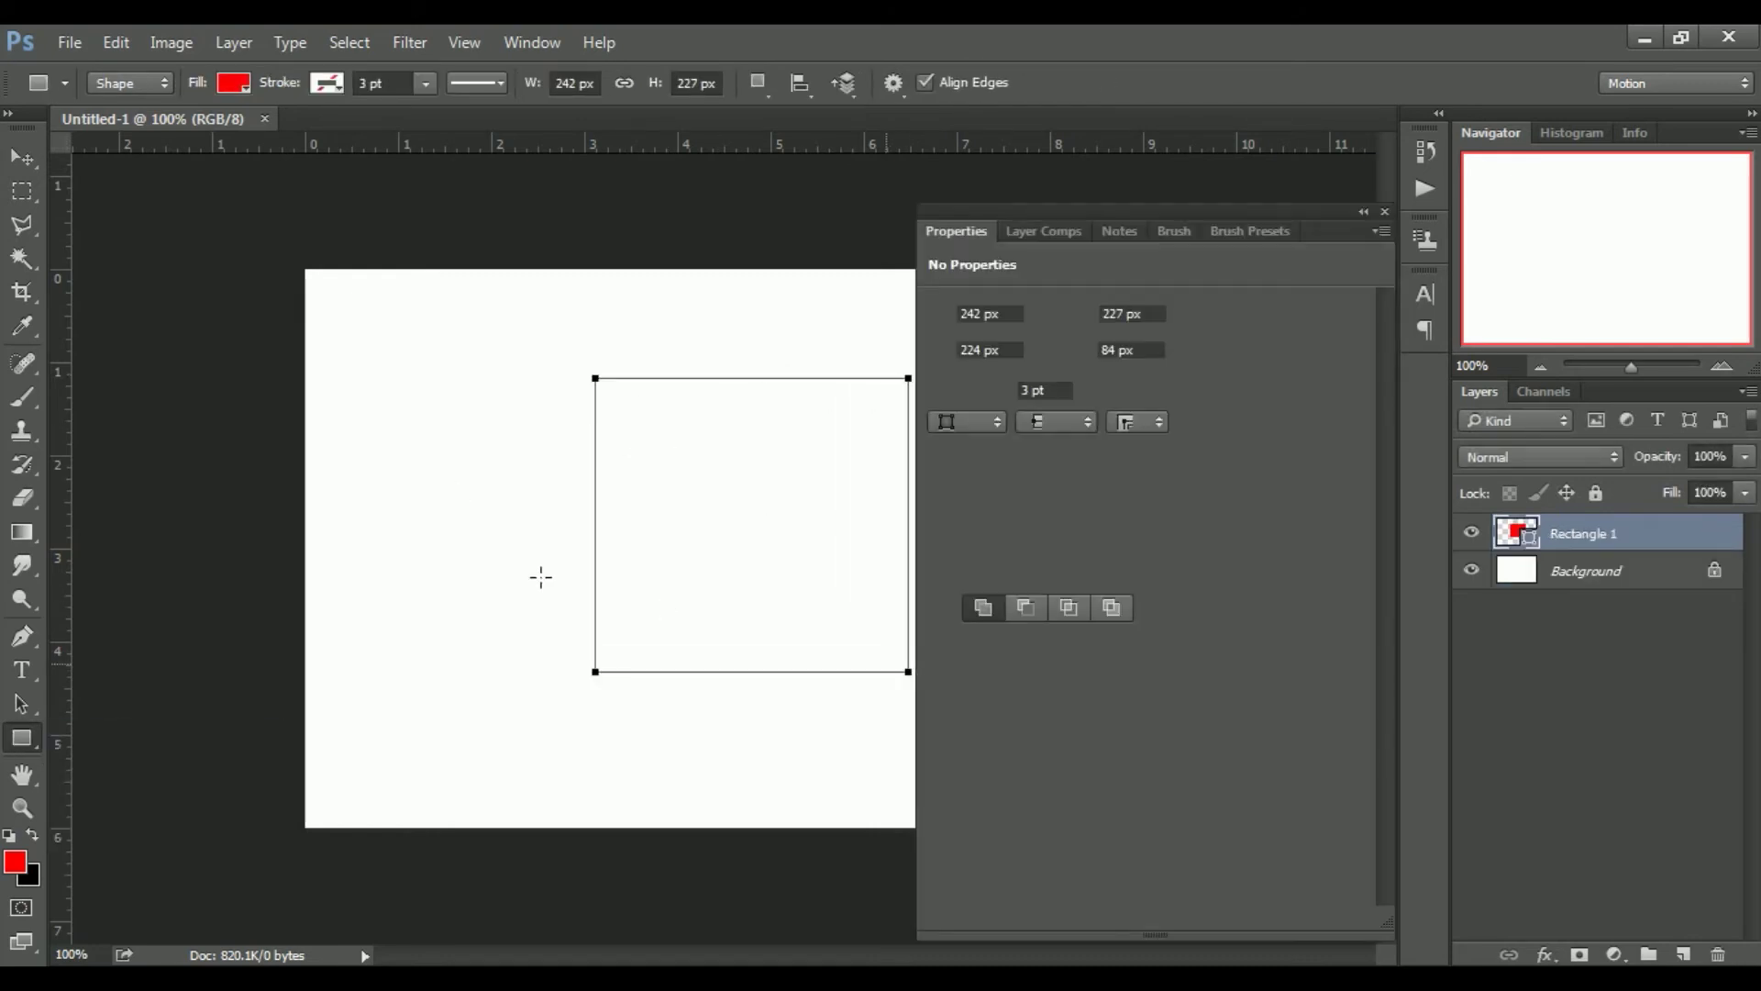
pyautogui.click(1385, 213)
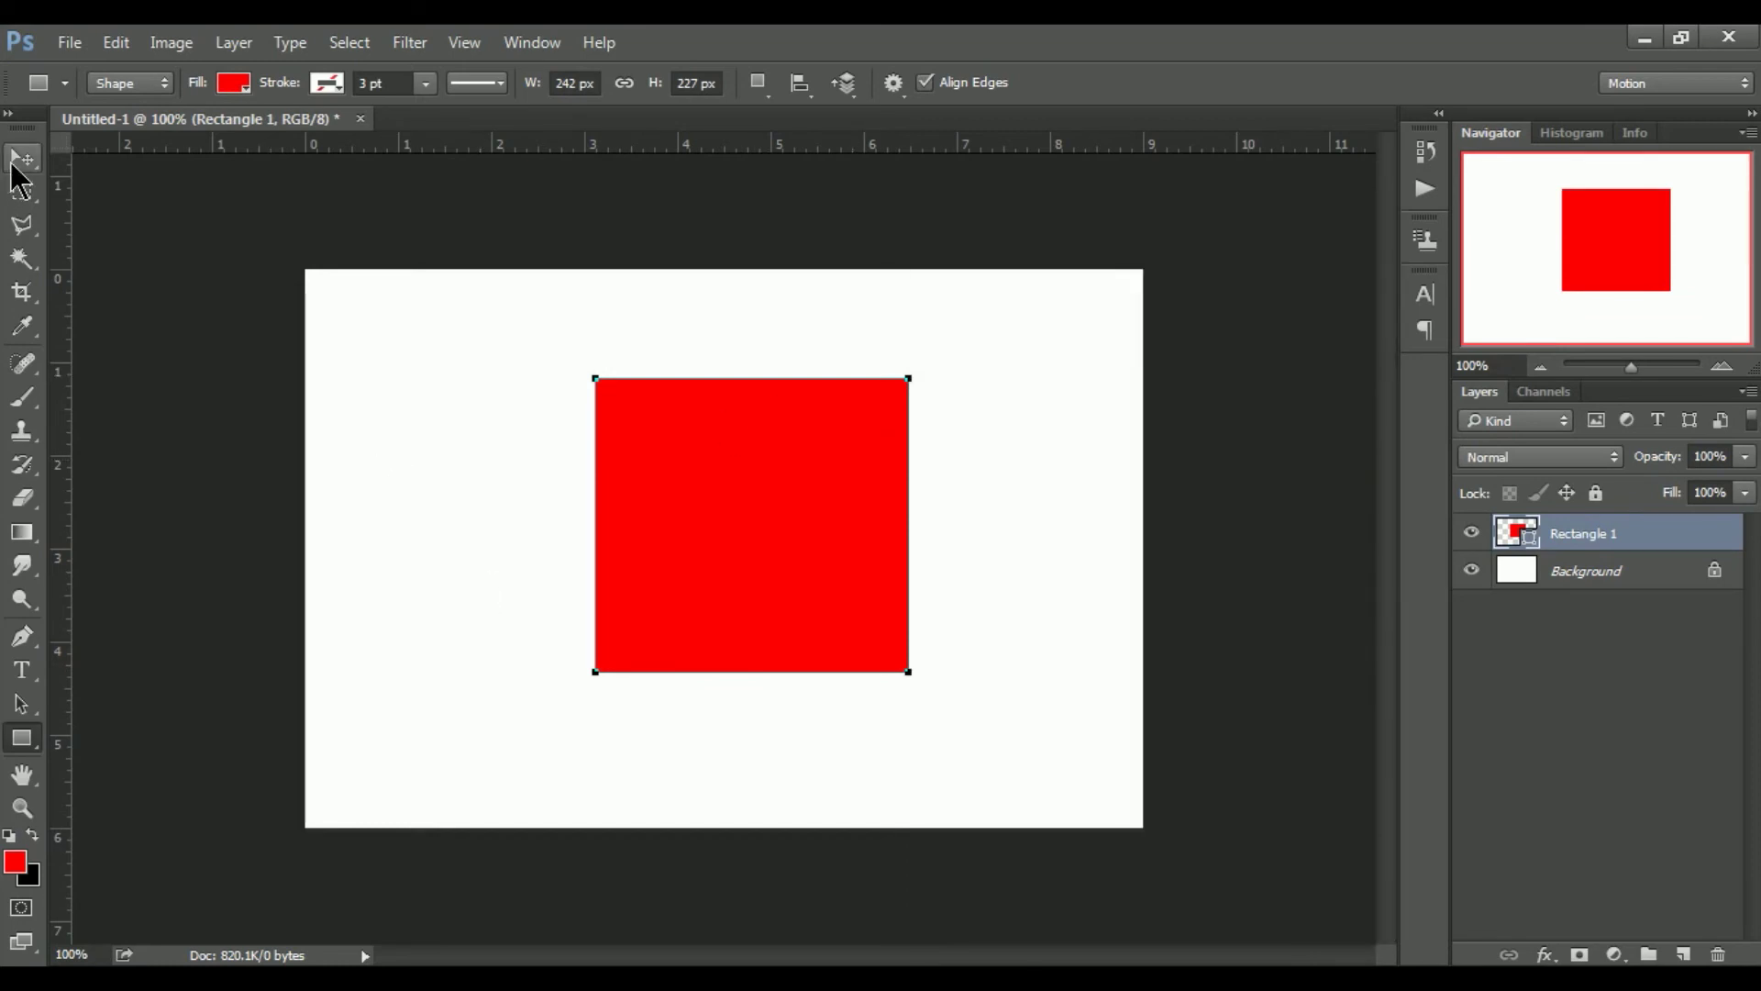
pyautogui.click(19, 163)
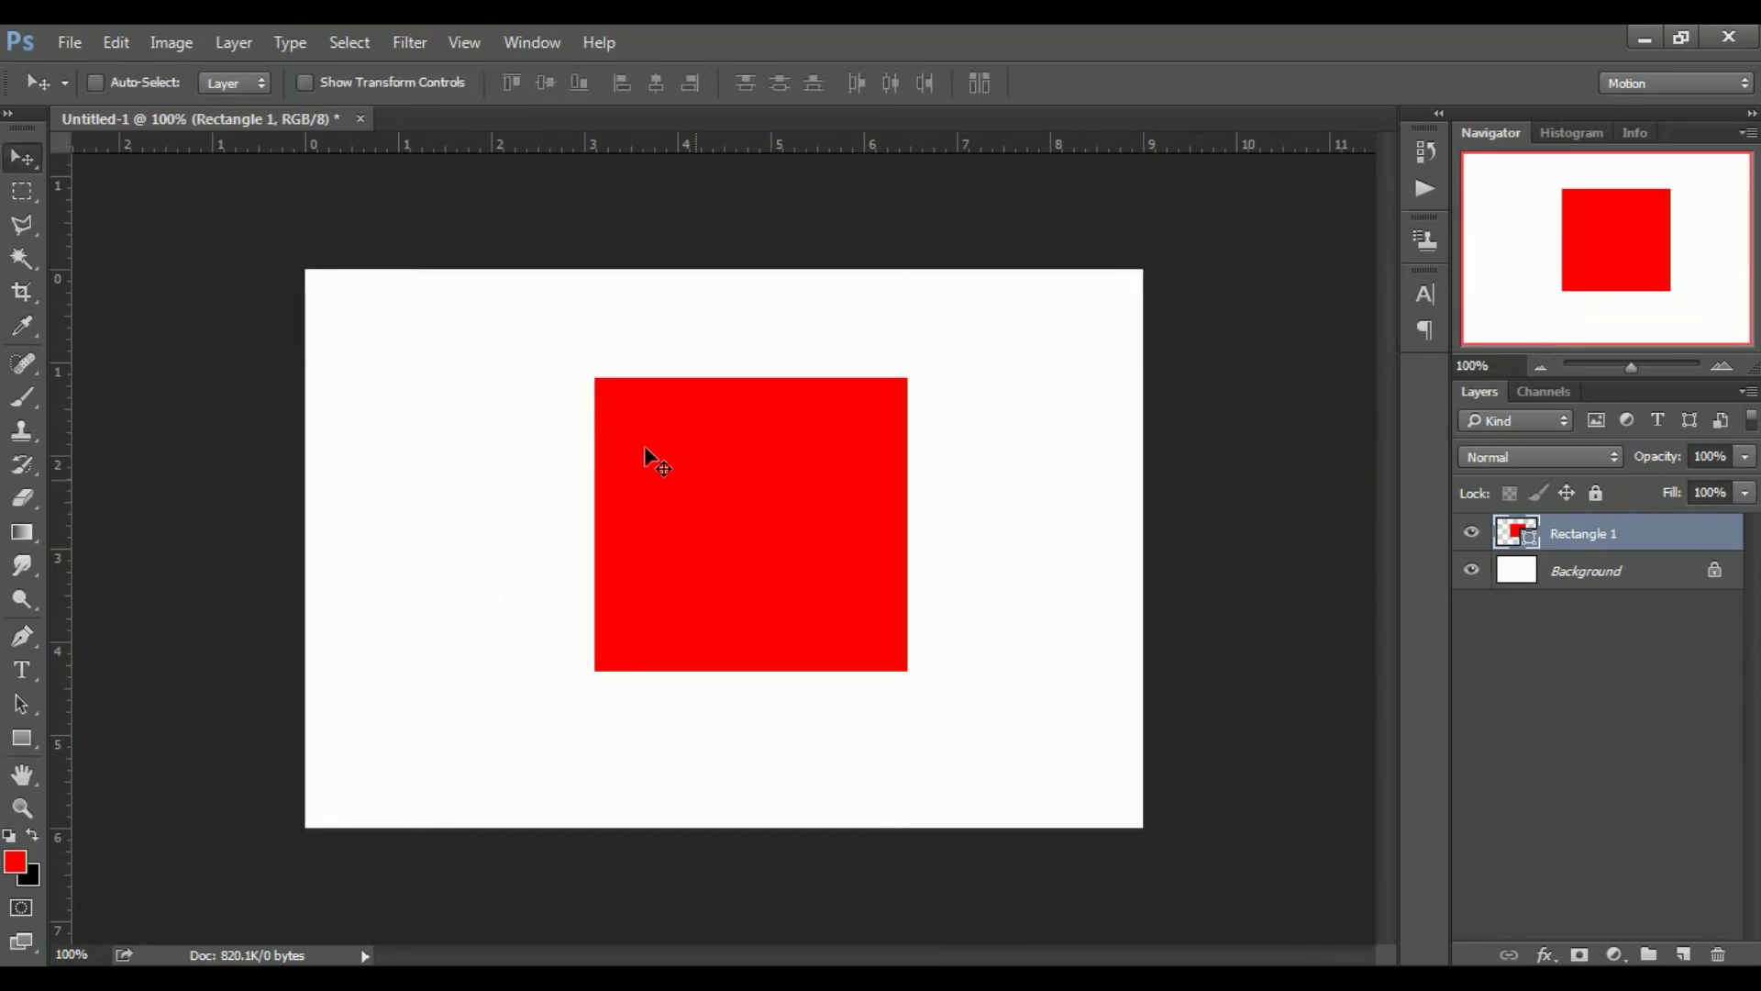
pyautogui.moveTo(644, 444); pyautogui.dragTo(653, 470)
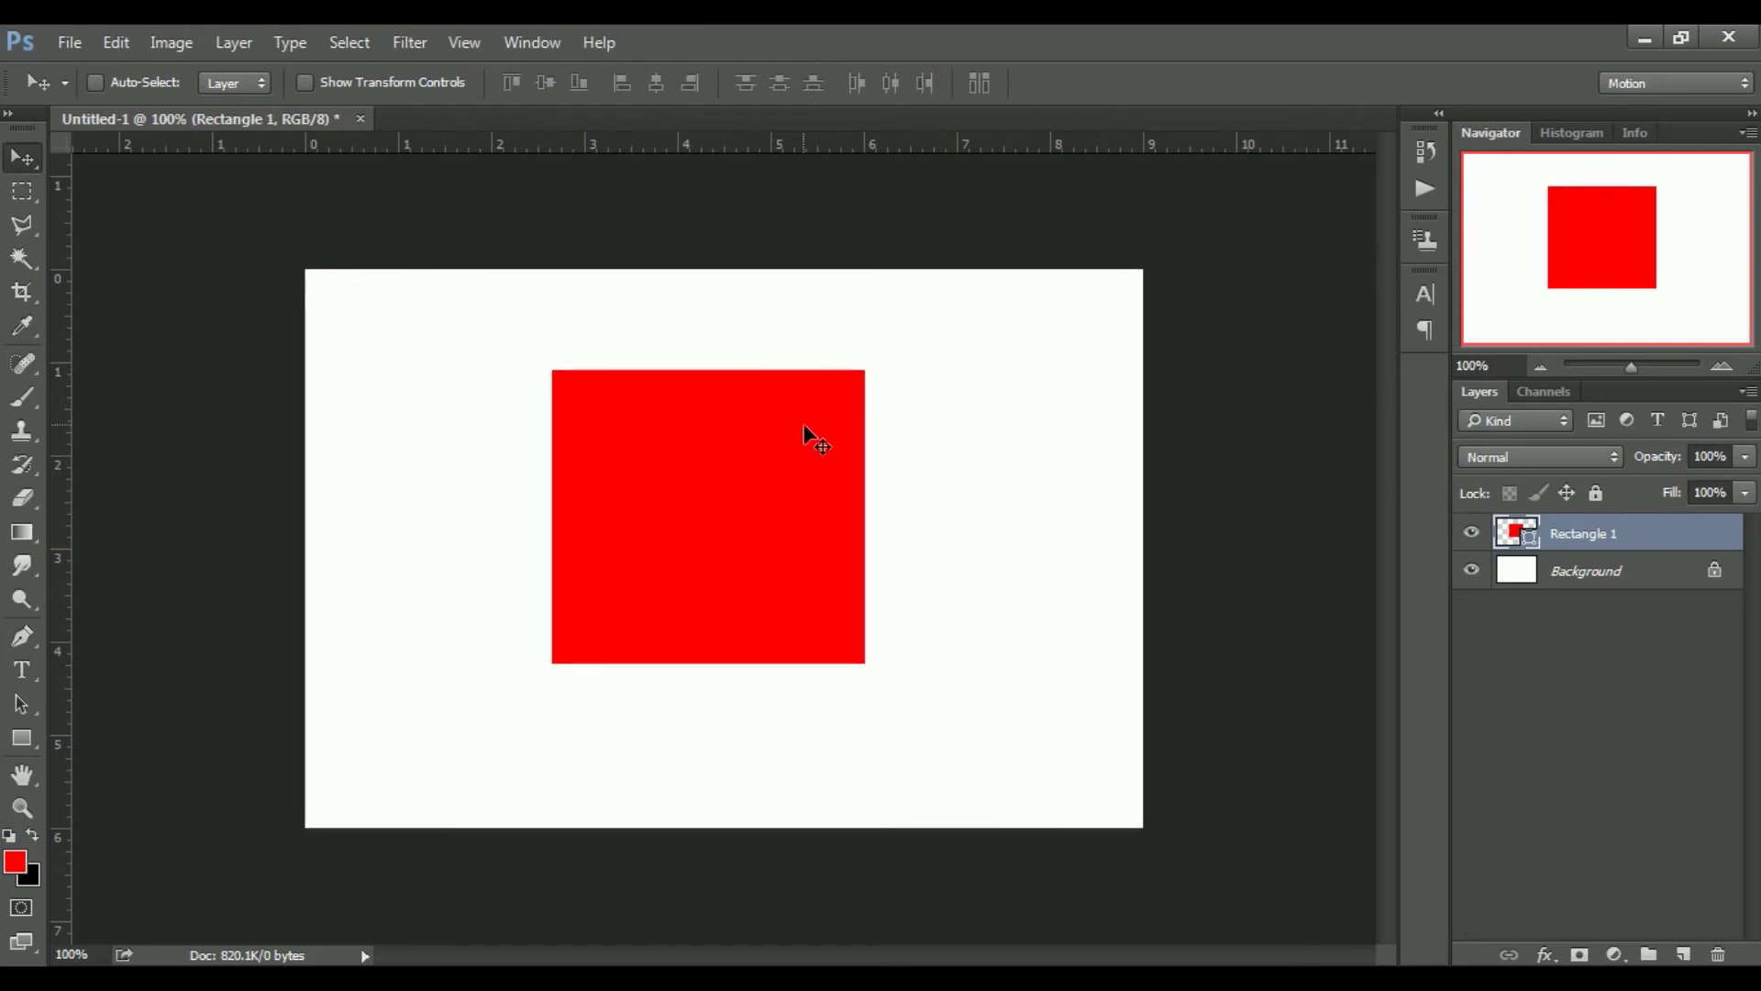
# - Pick dark red 6f0505 as the background colour in the Color Picker
pyautogui.click(30, 879)
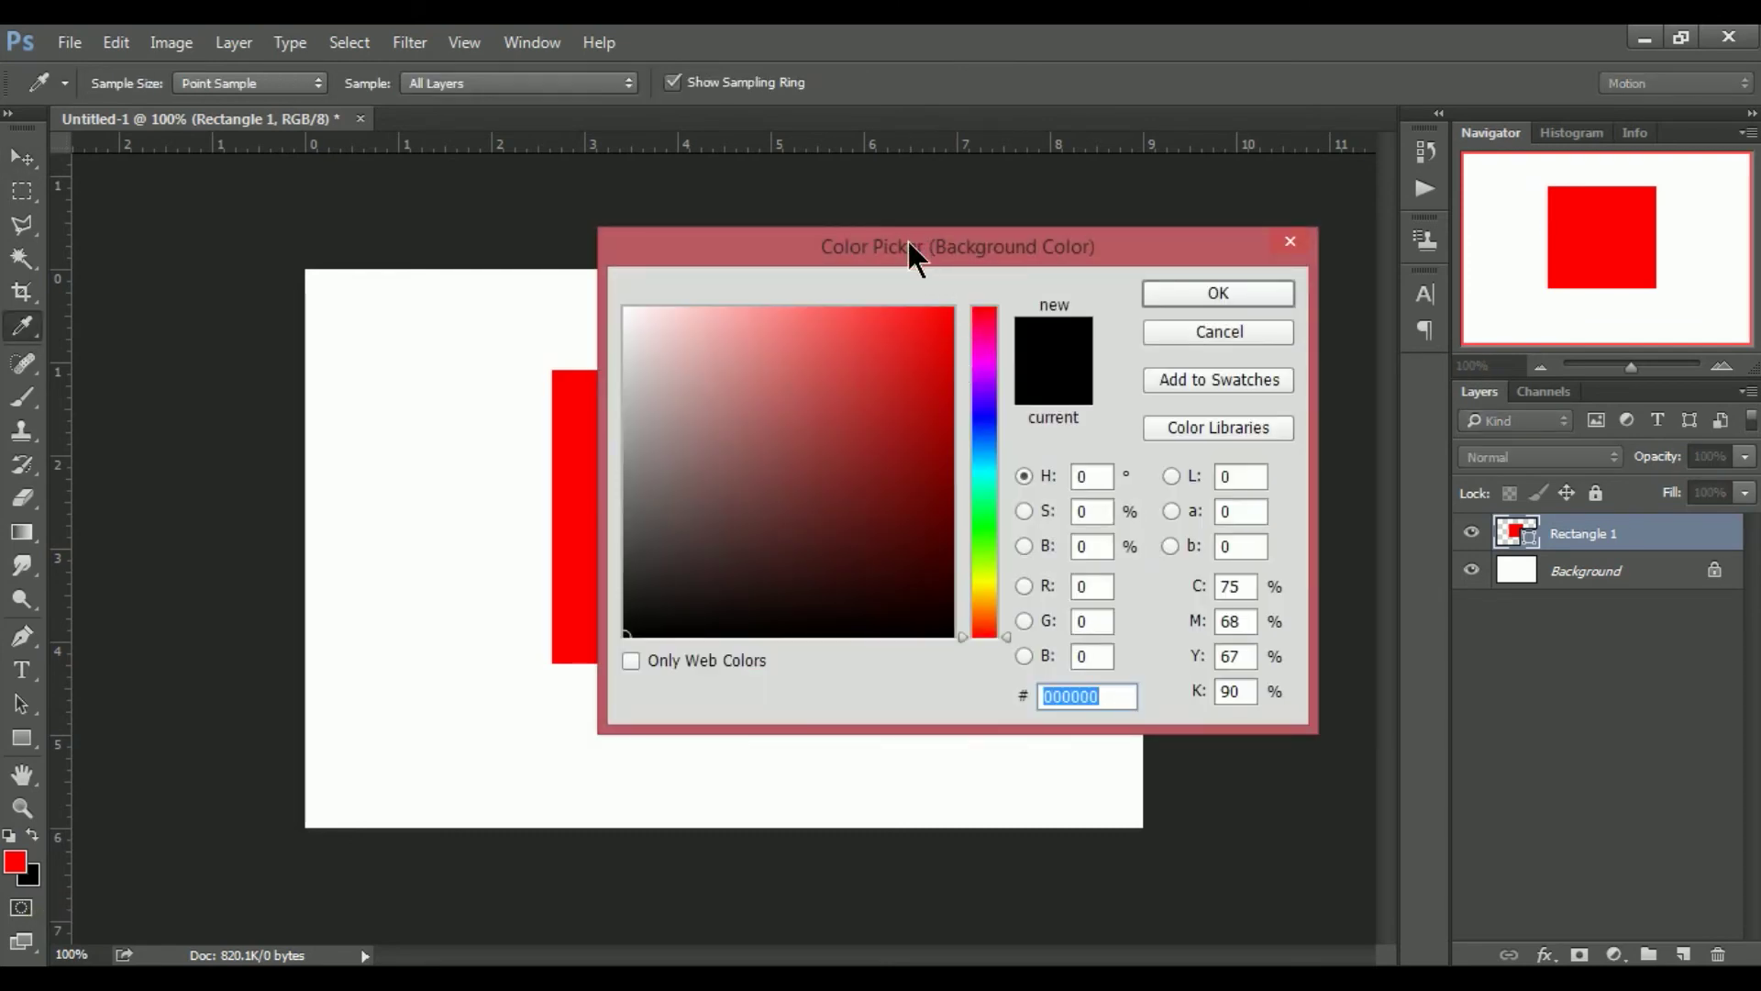
pyautogui.moveTo(909, 241); pyautogui.dragTo(1106, 244)
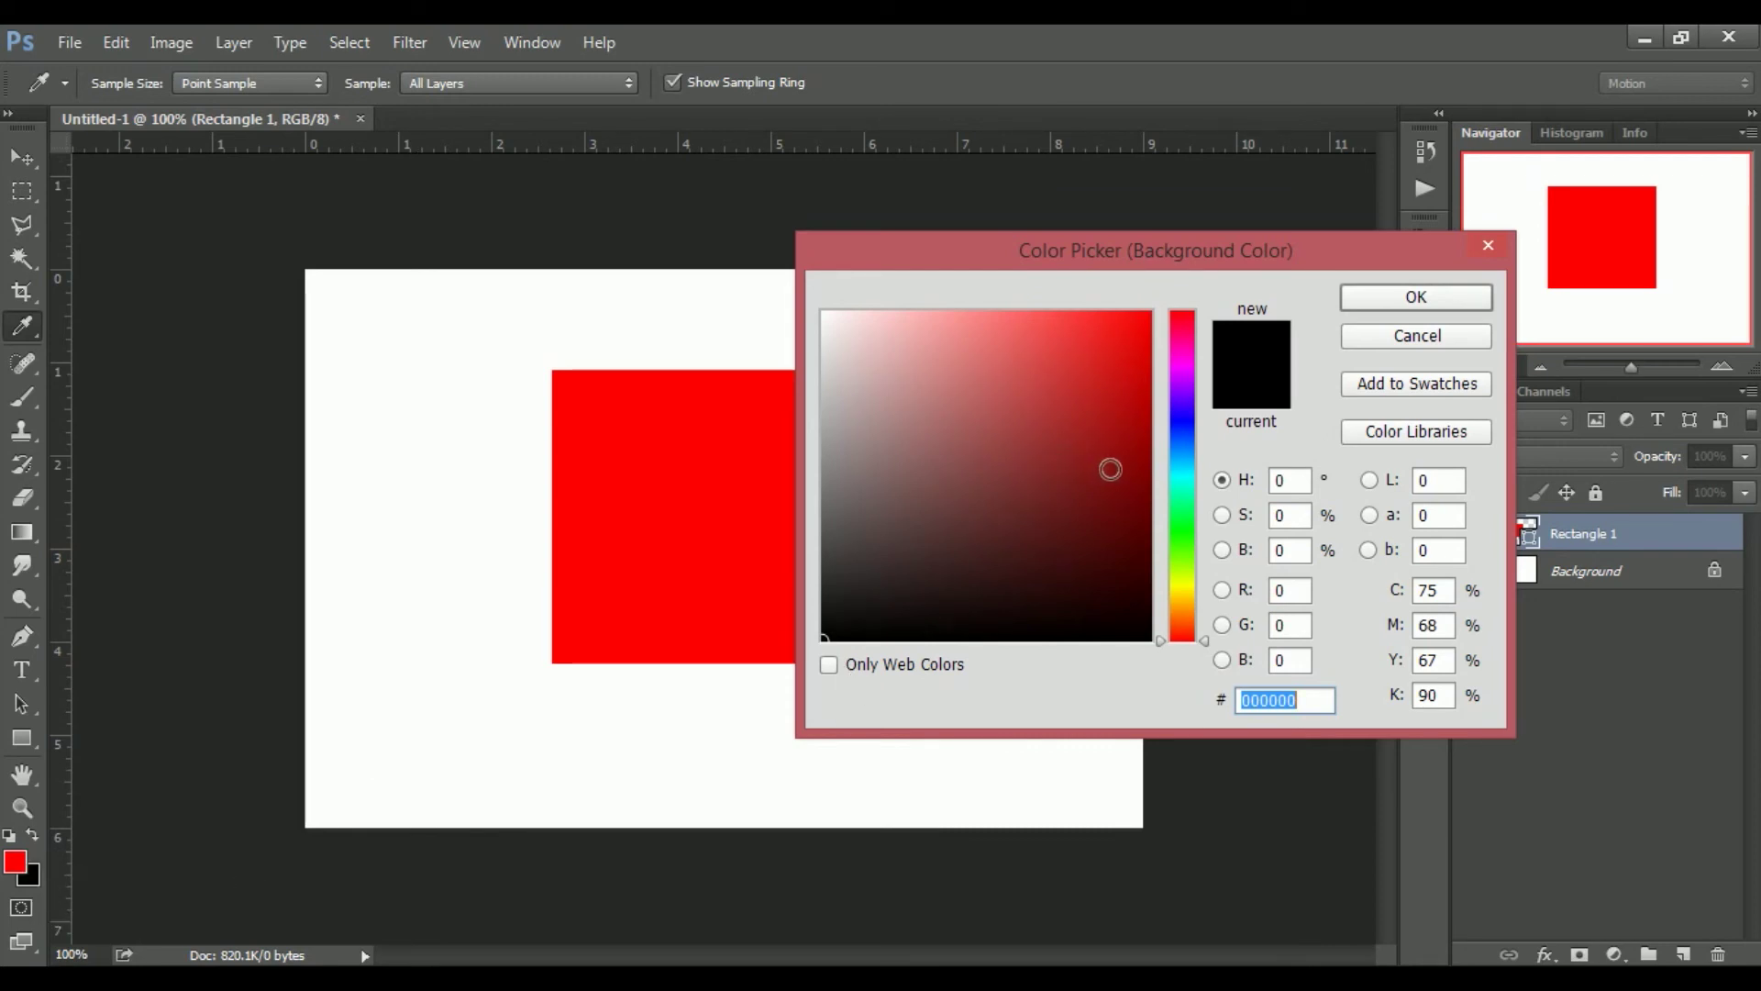
pyautogui.click(1098, 470)
pyautogui.moveTo(1105, 499); pyautogui.dragTo(1136, 497)
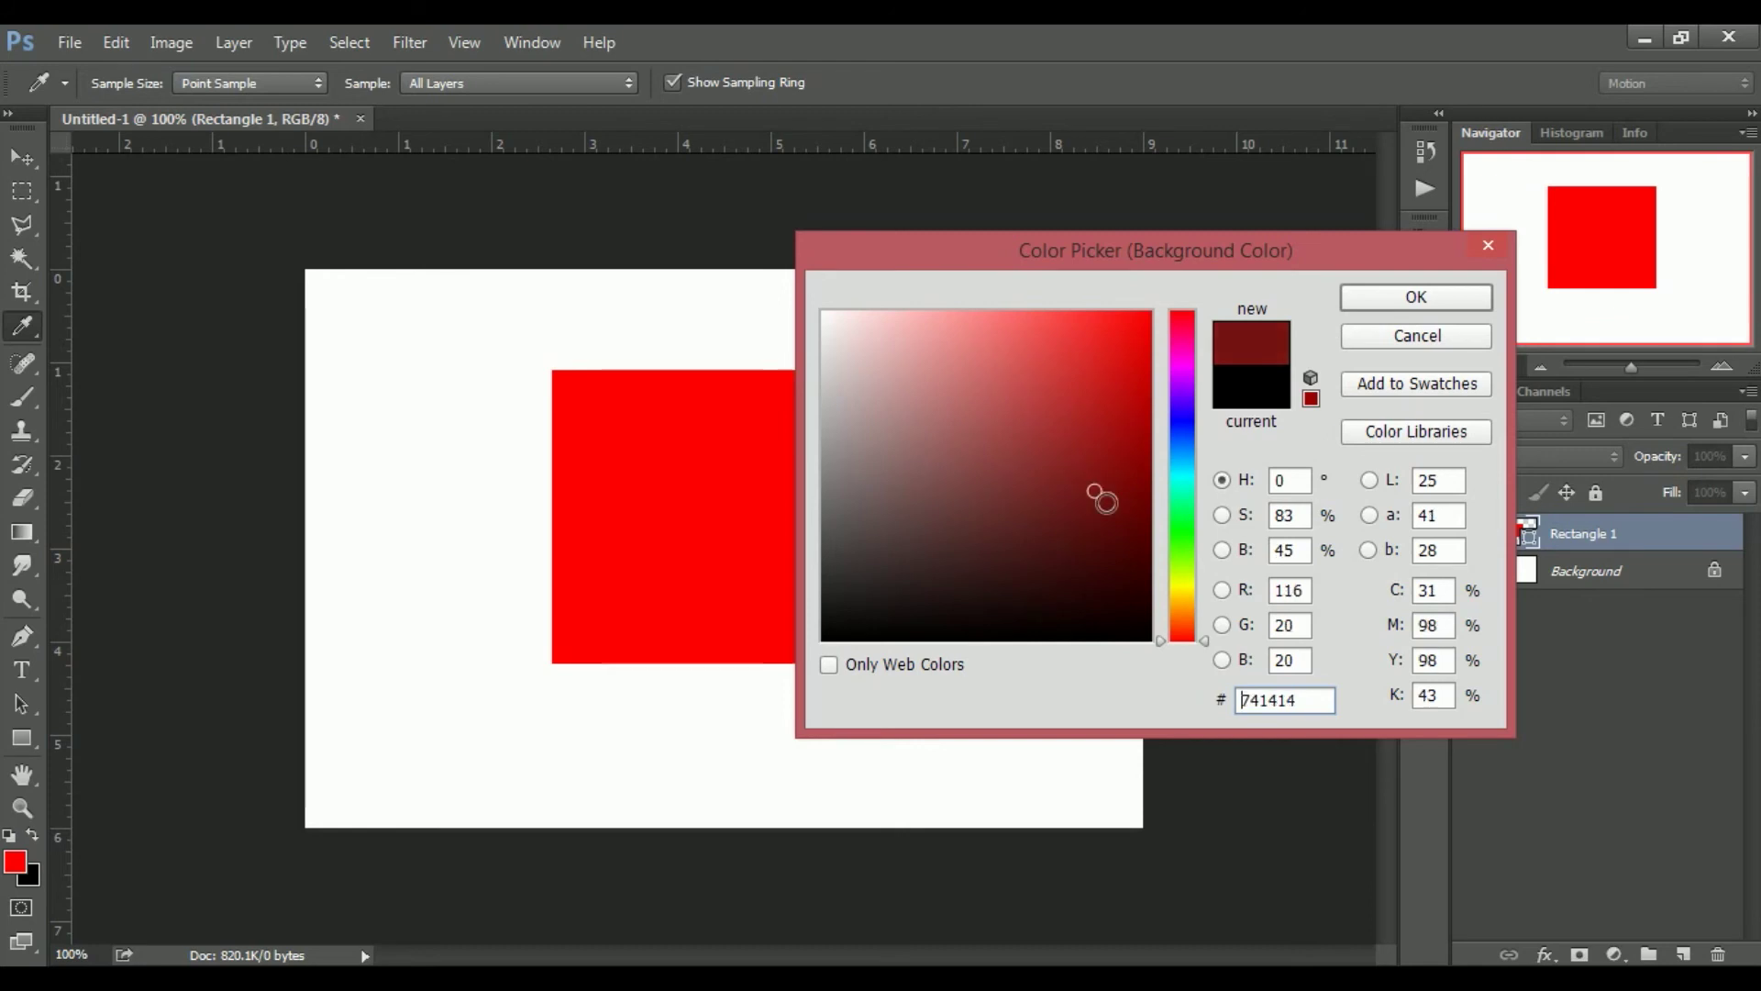
pyautogui.click(1434, 303)
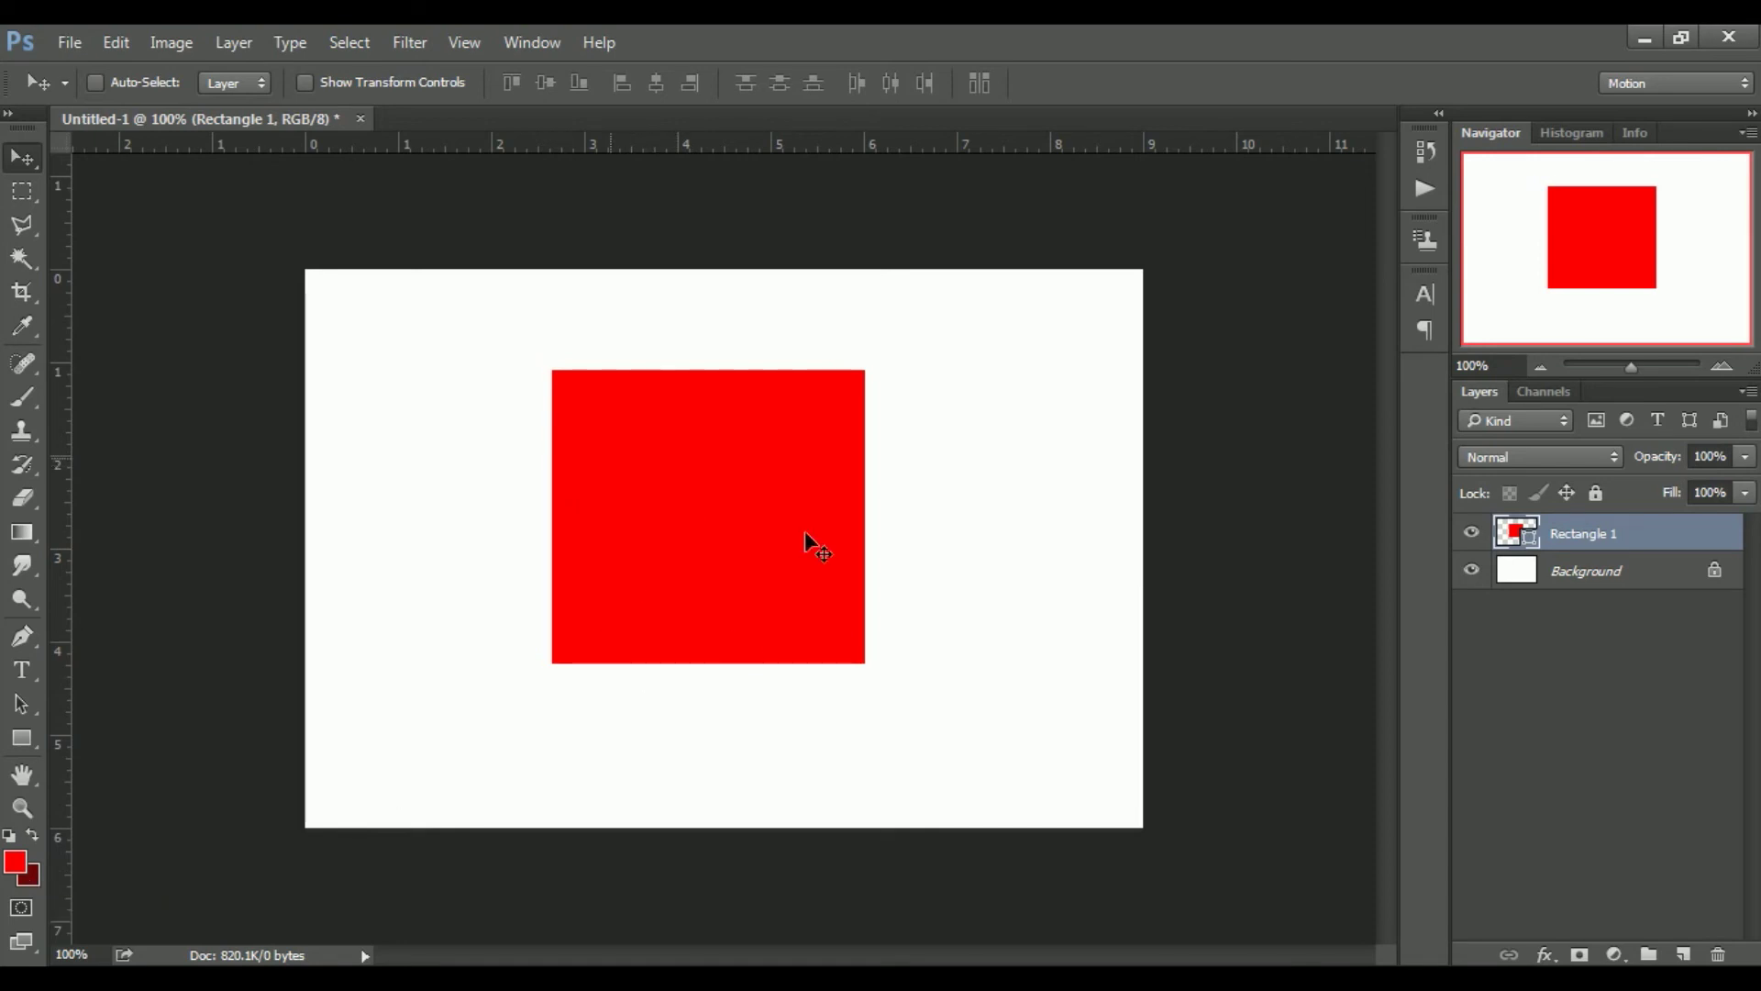
# - Swap the colours twice, leaving red foreground, and nudge Rectangle 1 slightly right and down
pyautogui.click(33, 836)
pyautogui.click(31, 833)
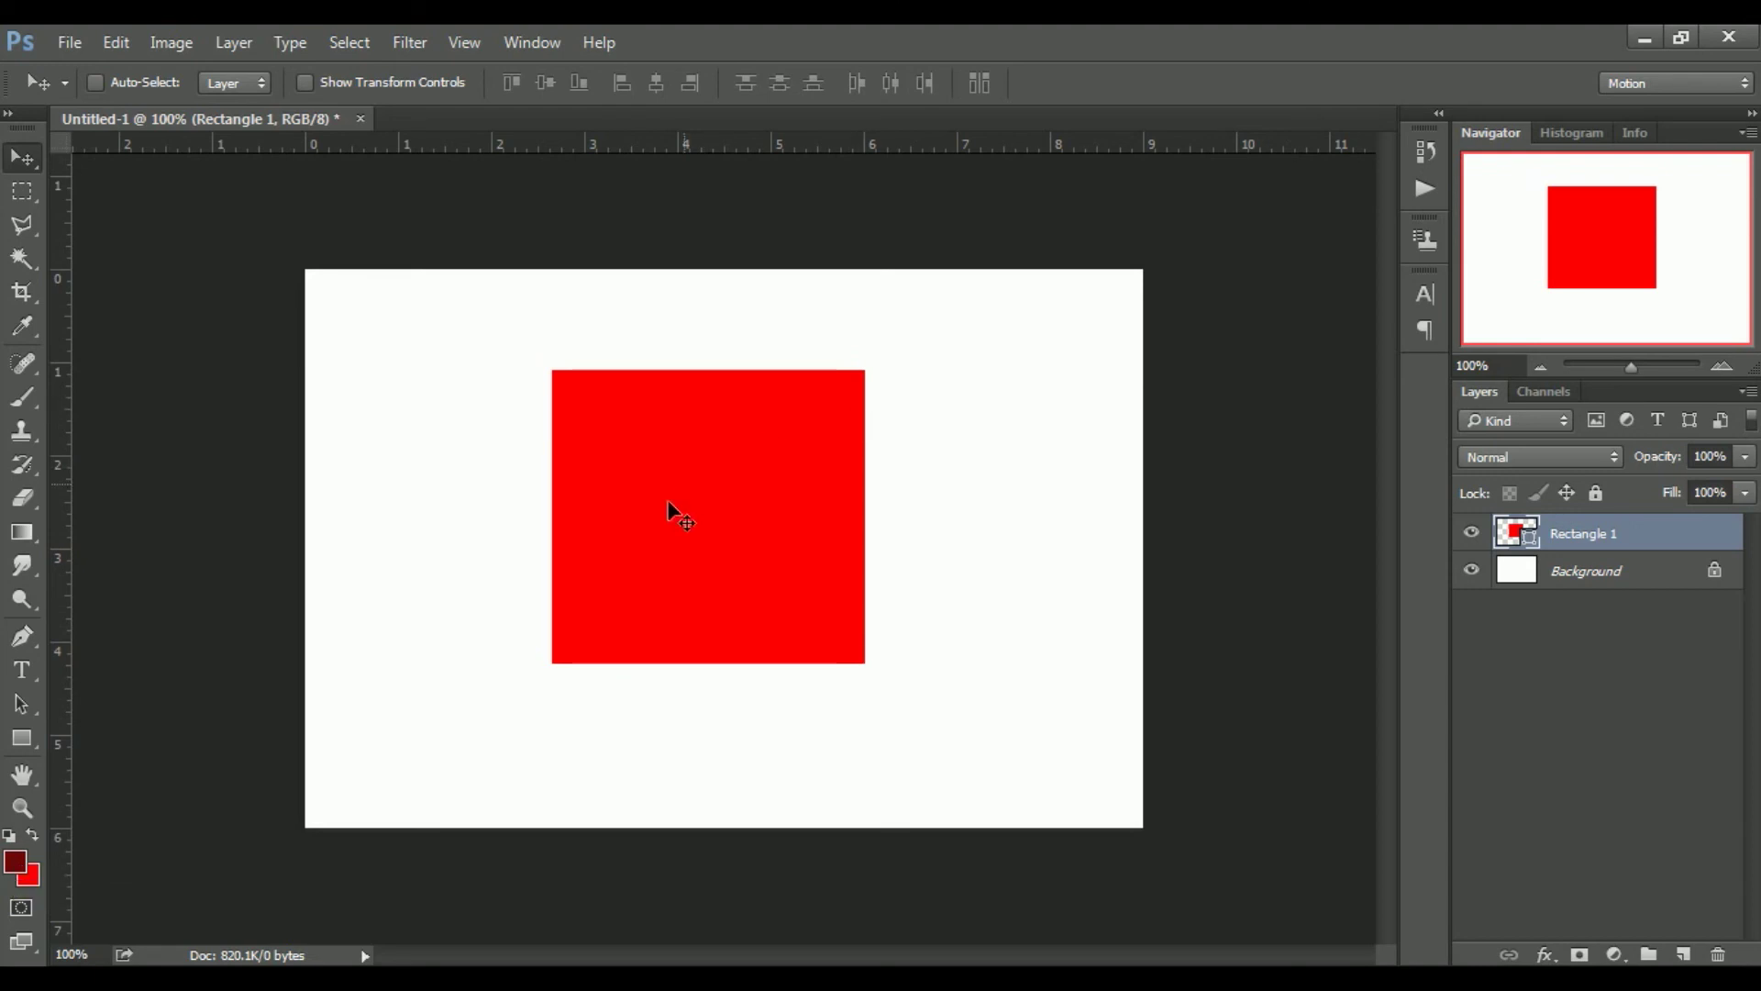
pyautogui.moveTo(775, 521); pyautogui.dragTo(789, 547)
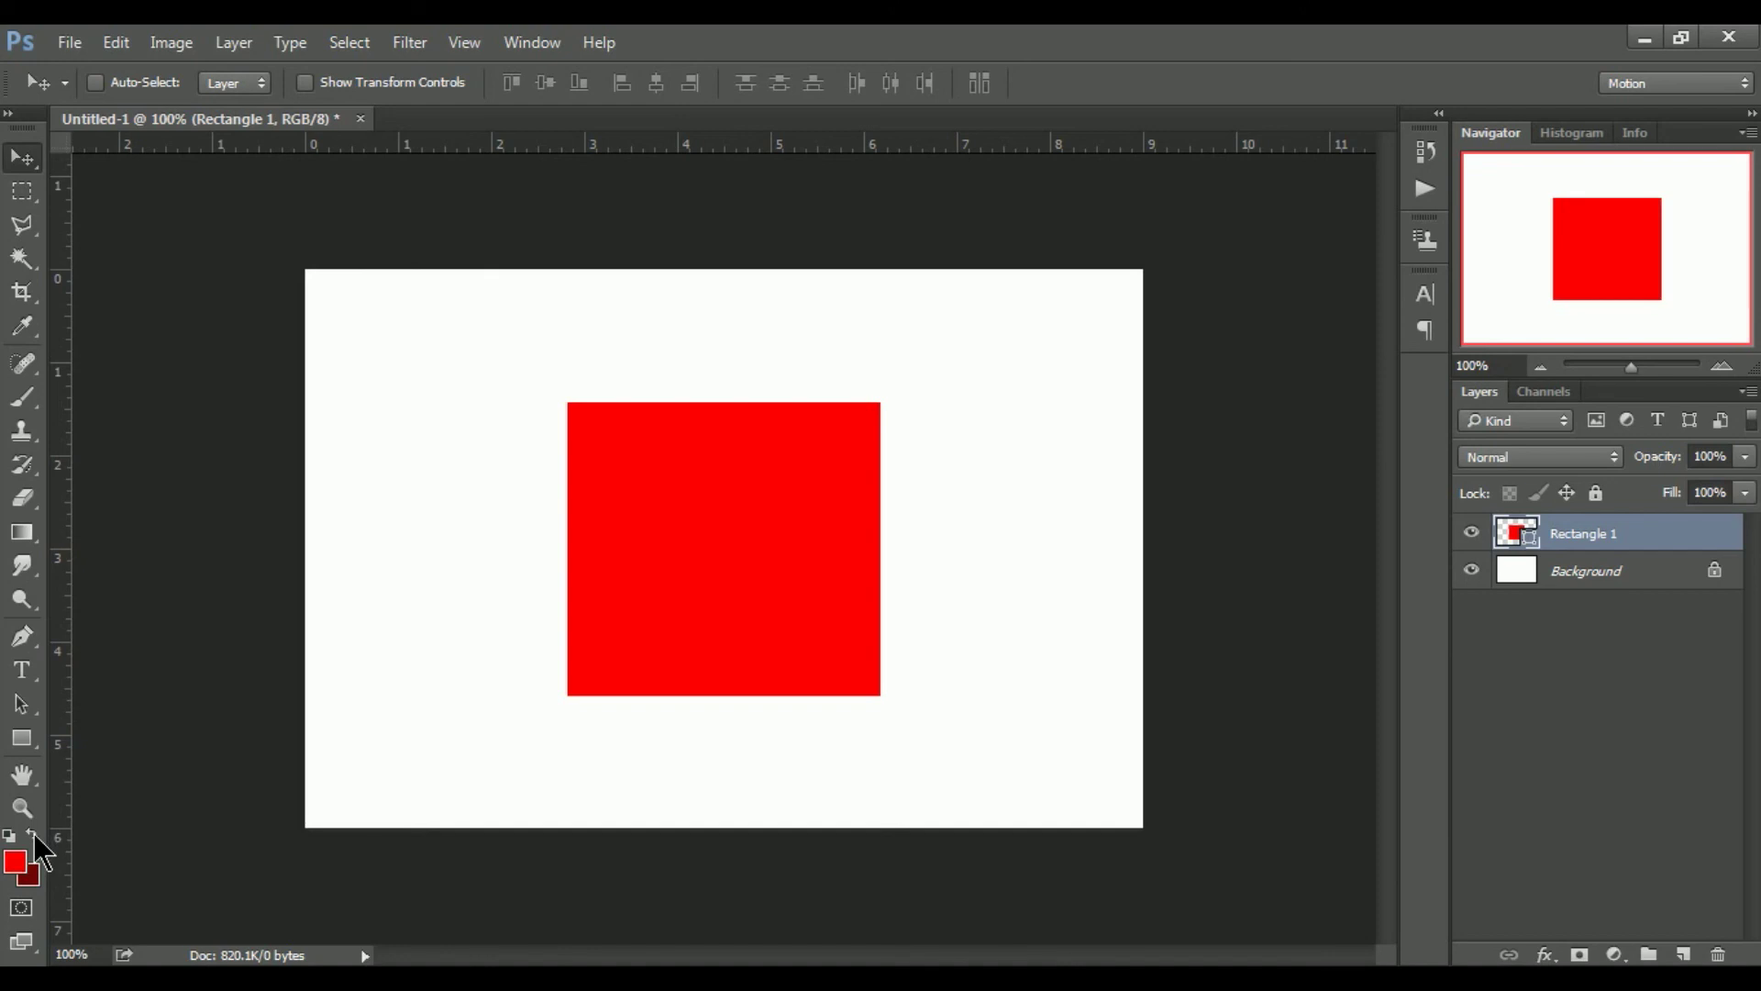
pyautogui.click(18, 862)
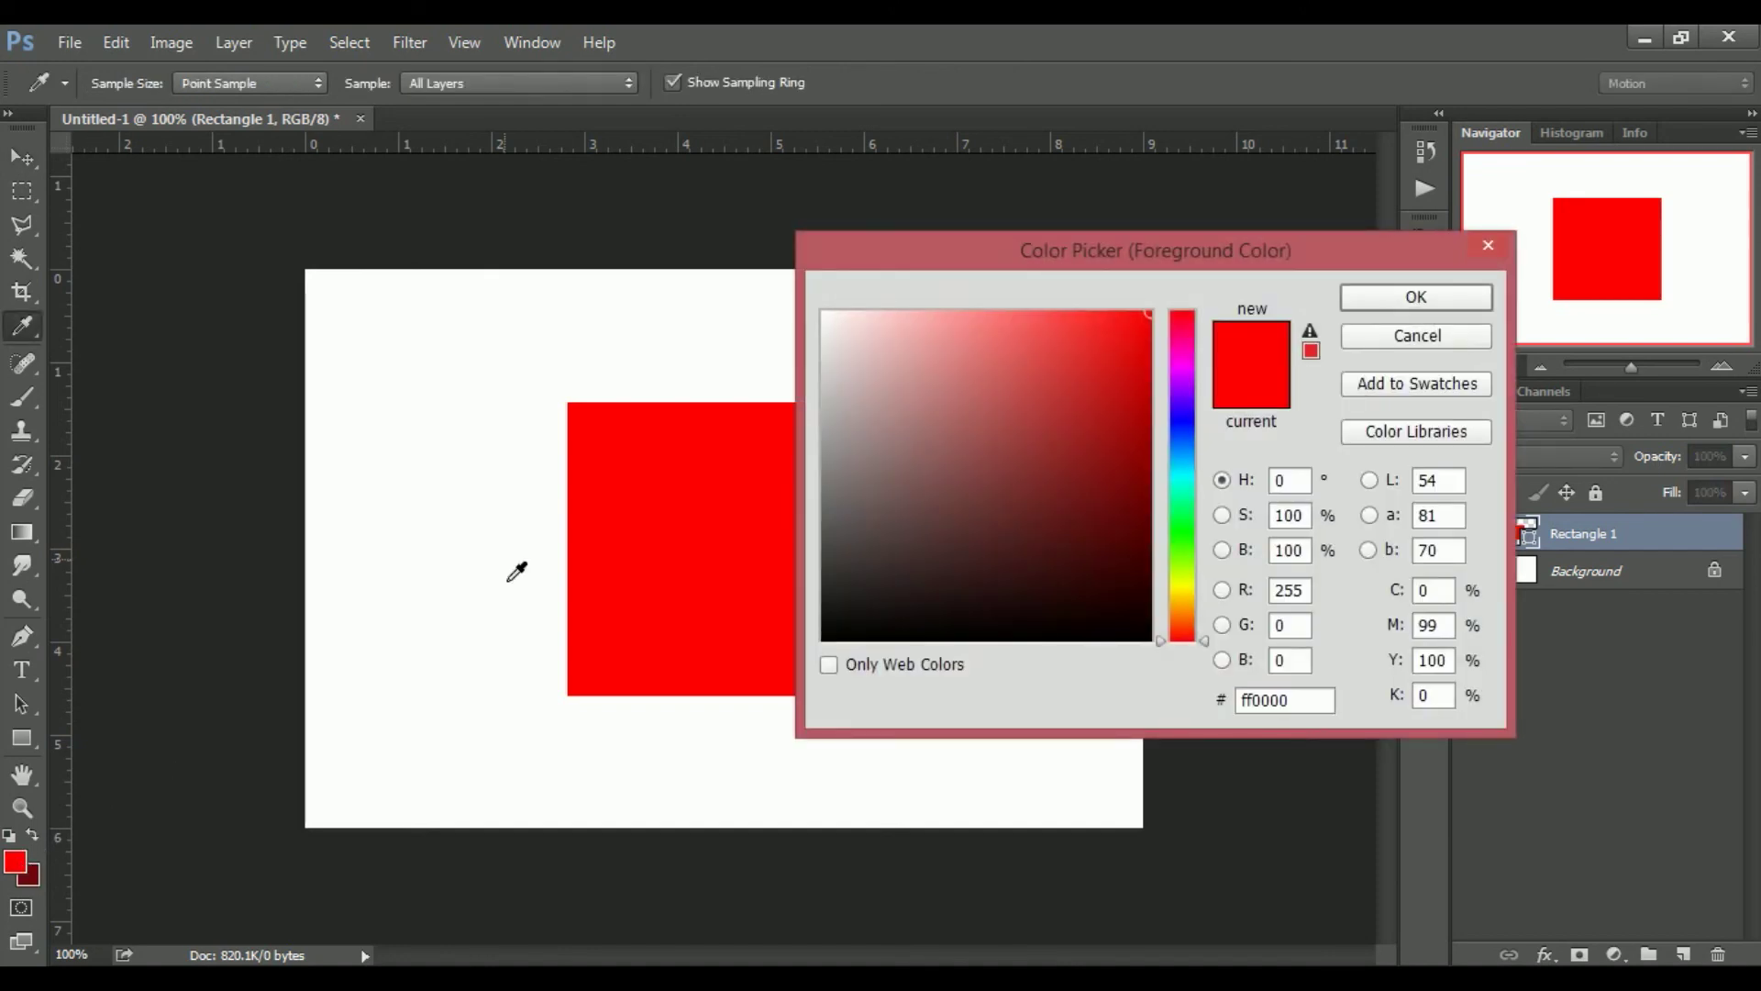
# - Sample canvas white and the rectangle's red into the foreground picker, ending on ff0000
pyautogui.moveTo(1143, 252); pyautogui.dragTo(1160, 282)
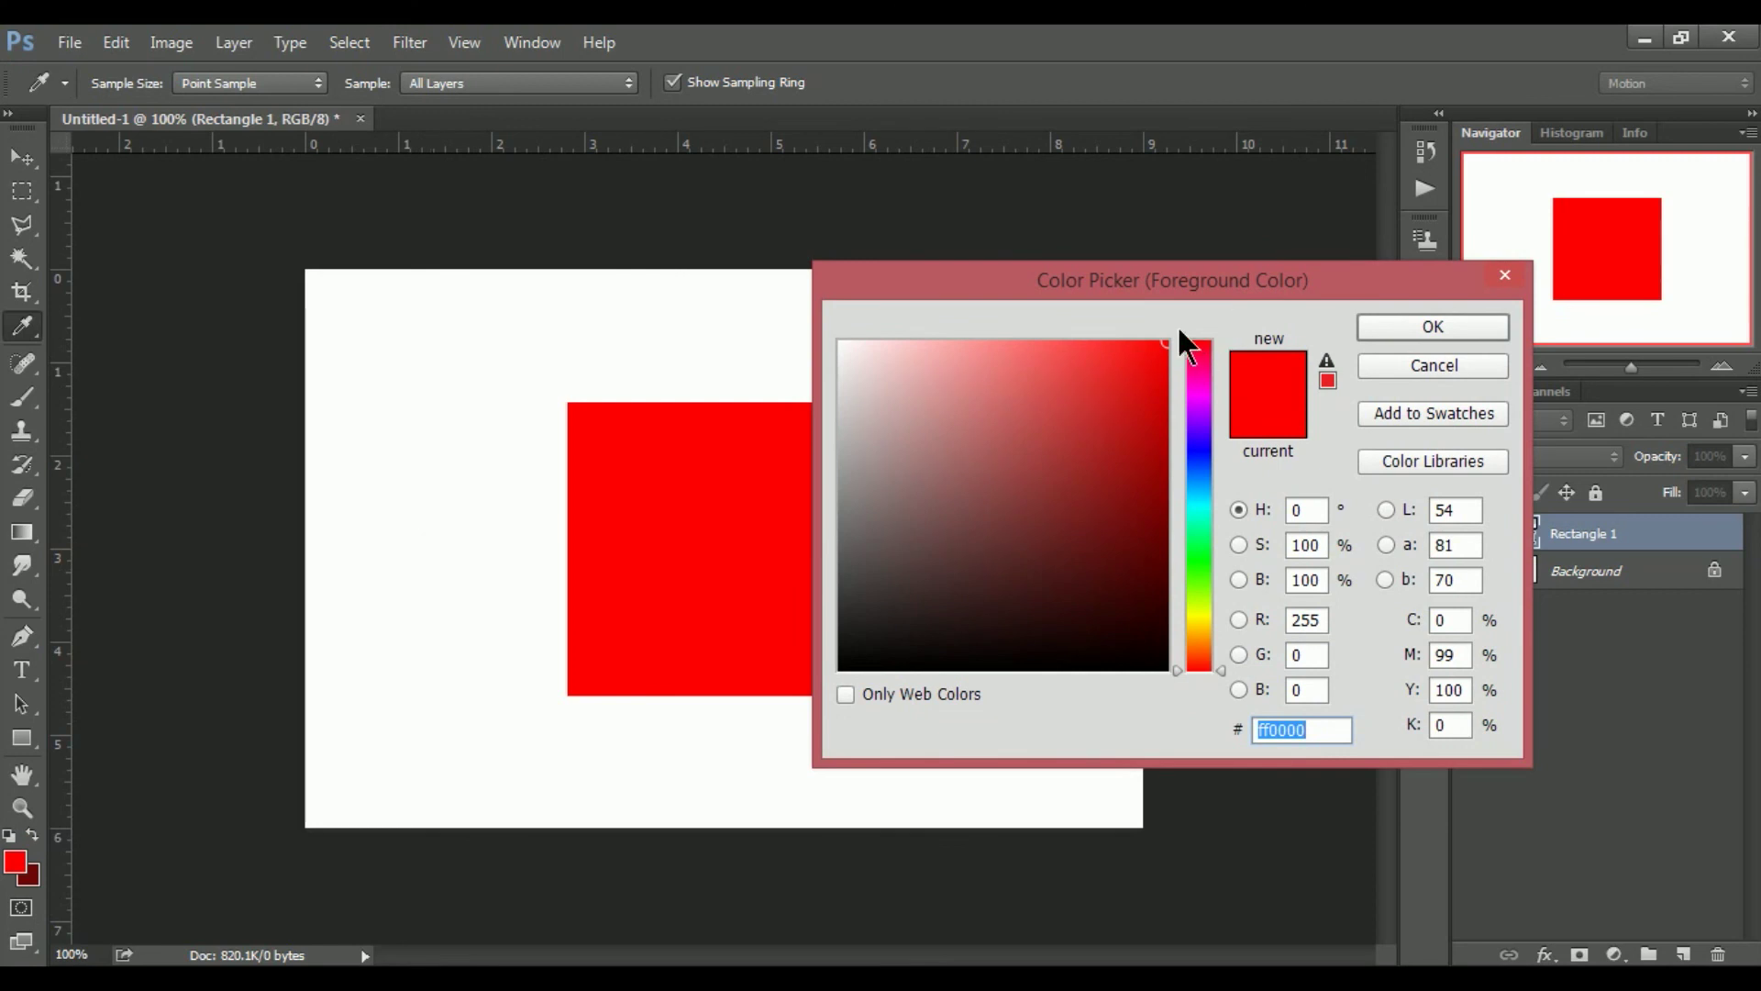
pyautogui.moveTo(1097, 286); pyautogui.dragTo(1040, 286)
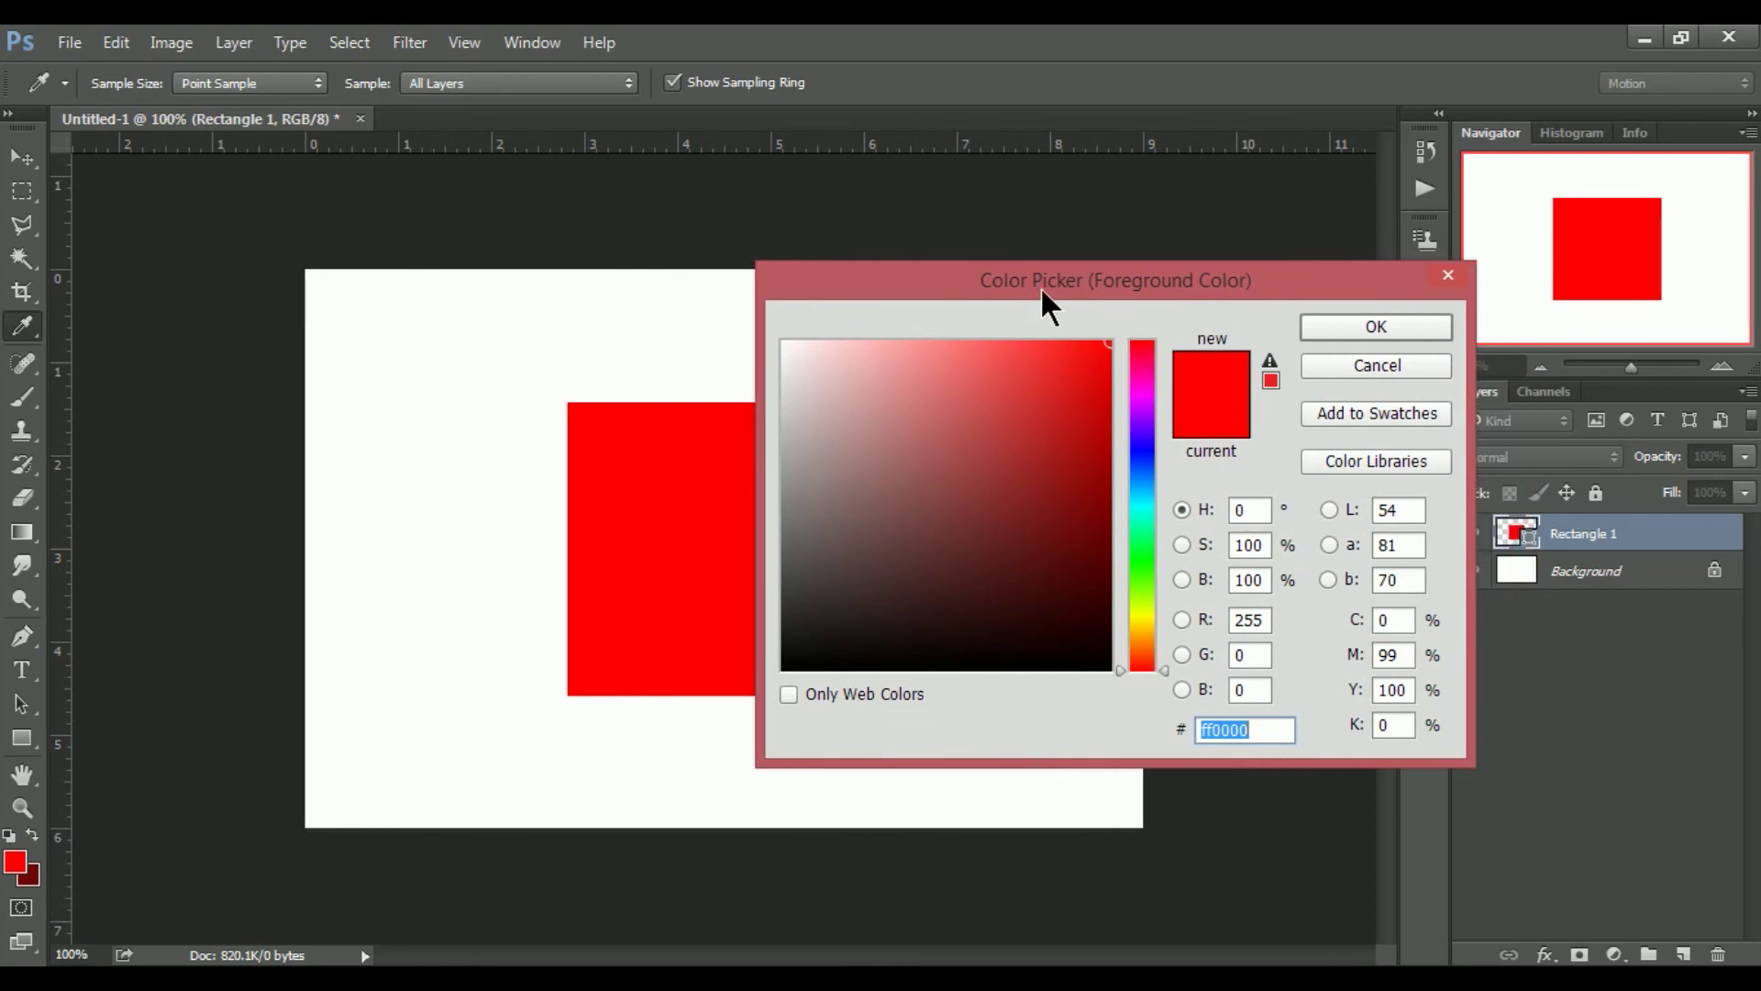
pyautogui.click(1061, 451)
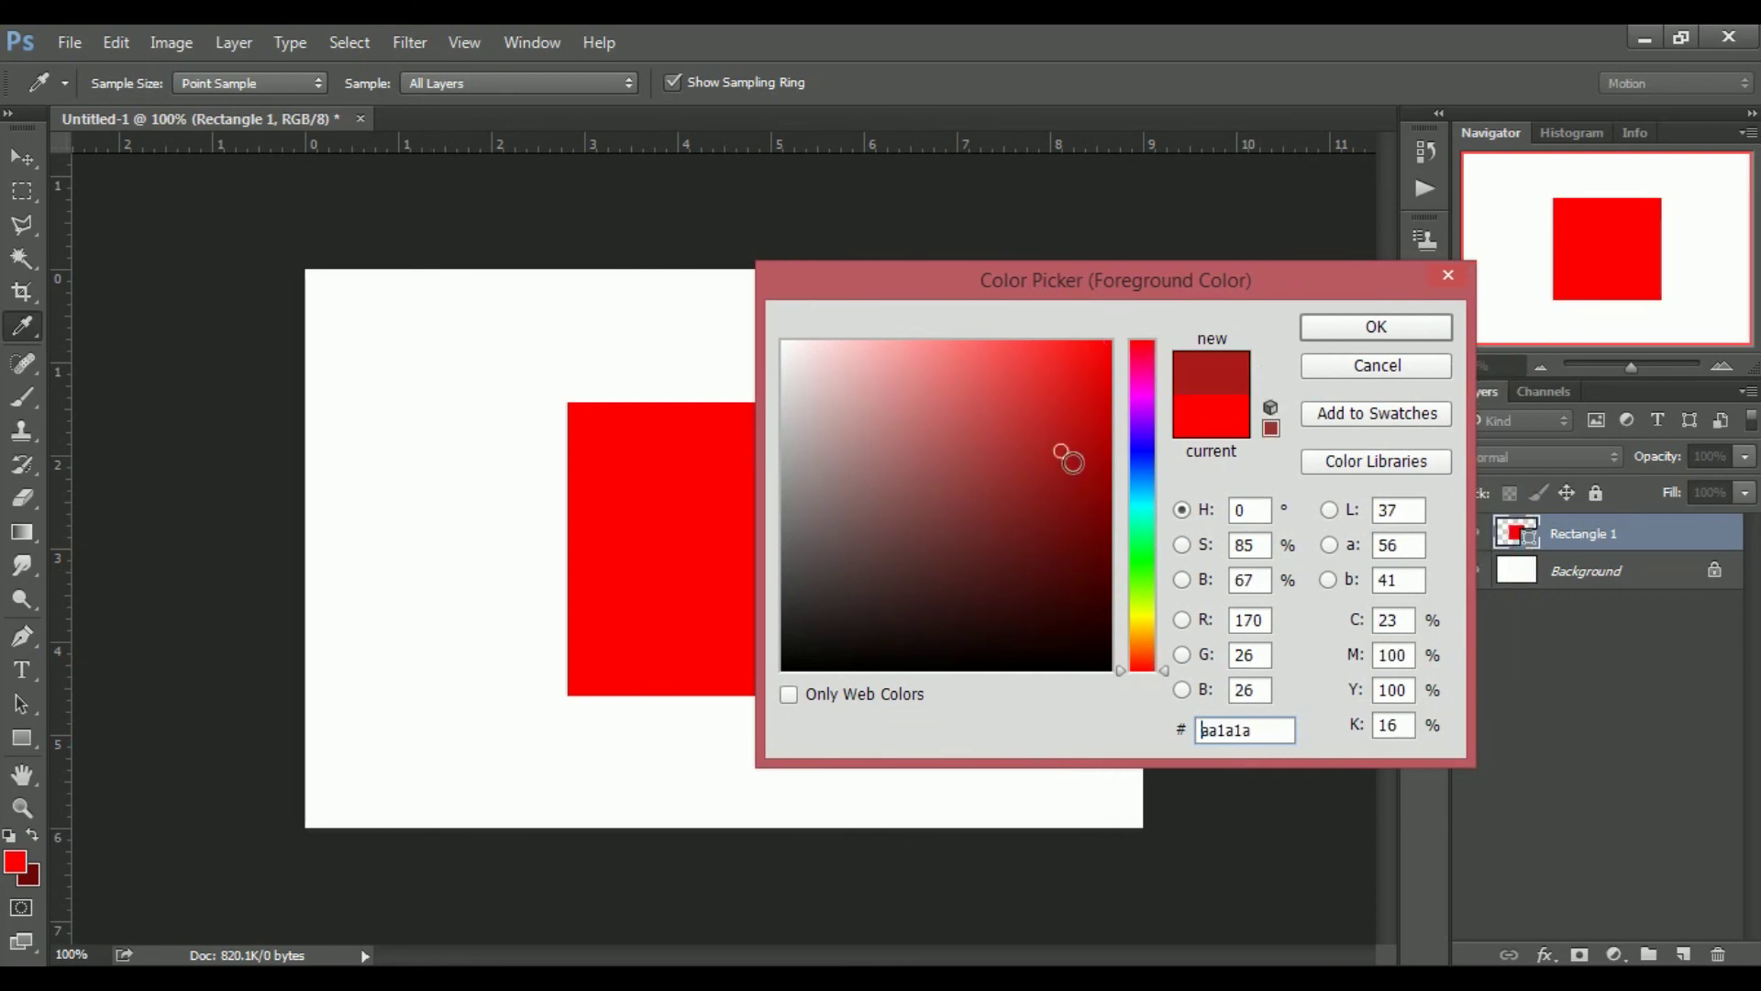
pyautogui.click(437, 446)
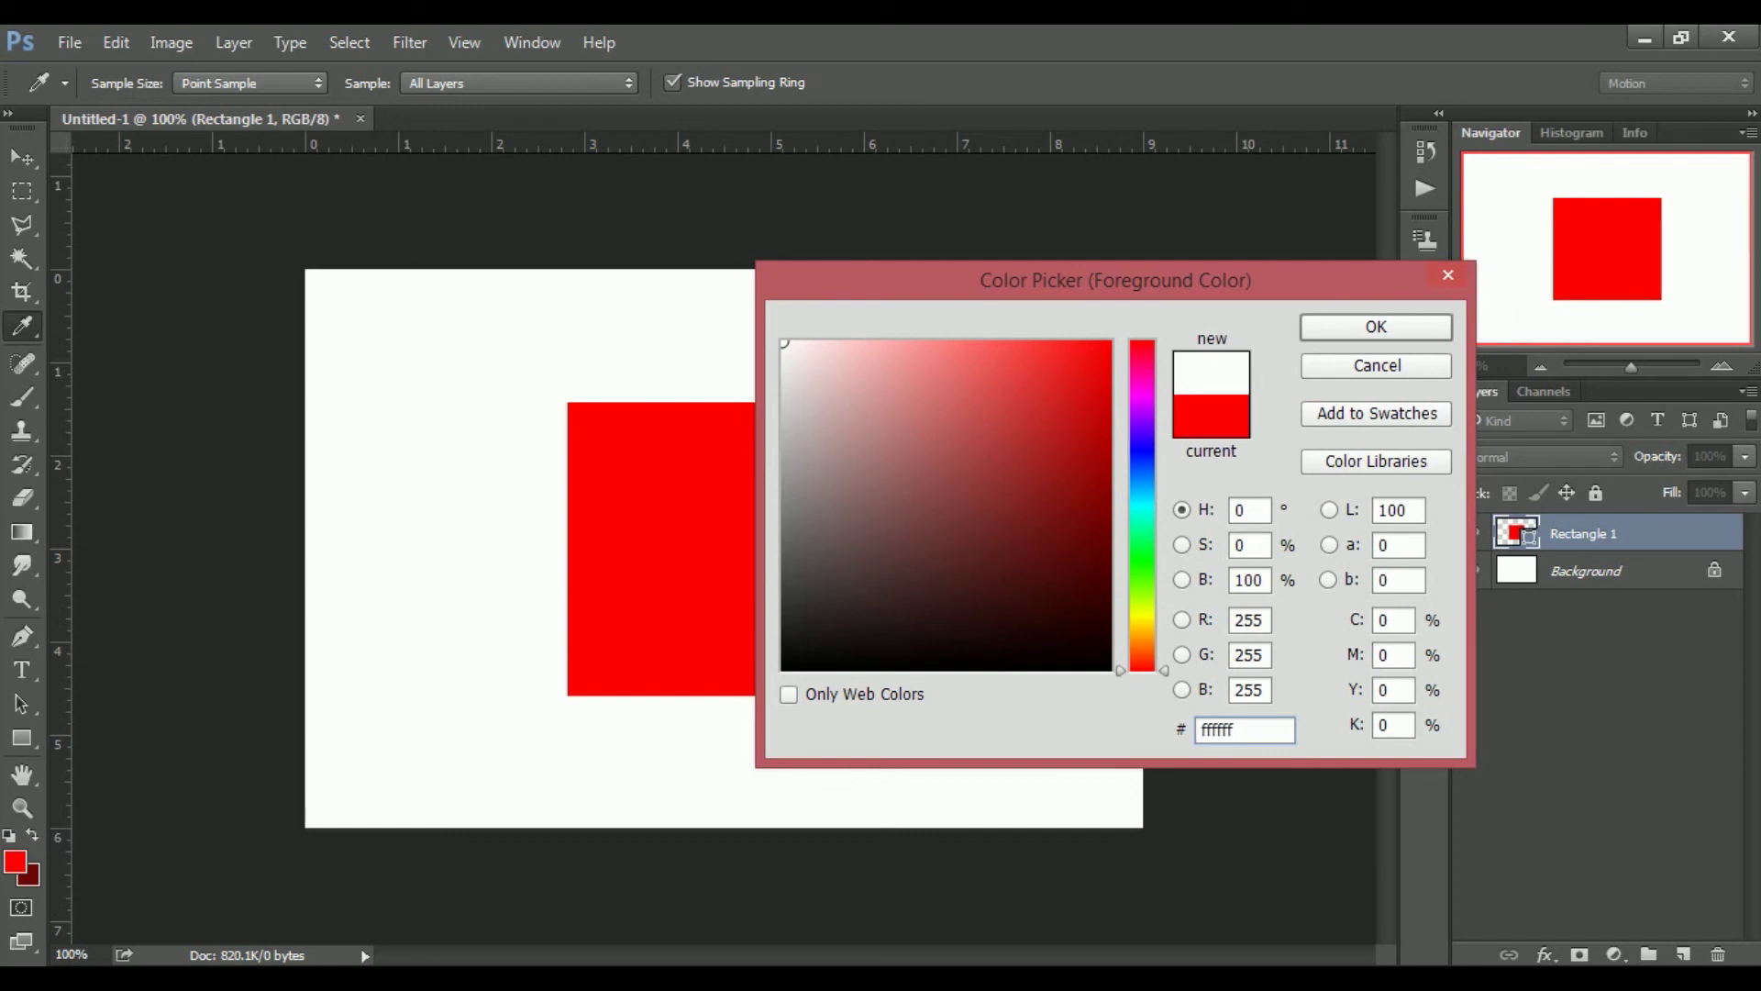
pyautogui.click(646, 509)
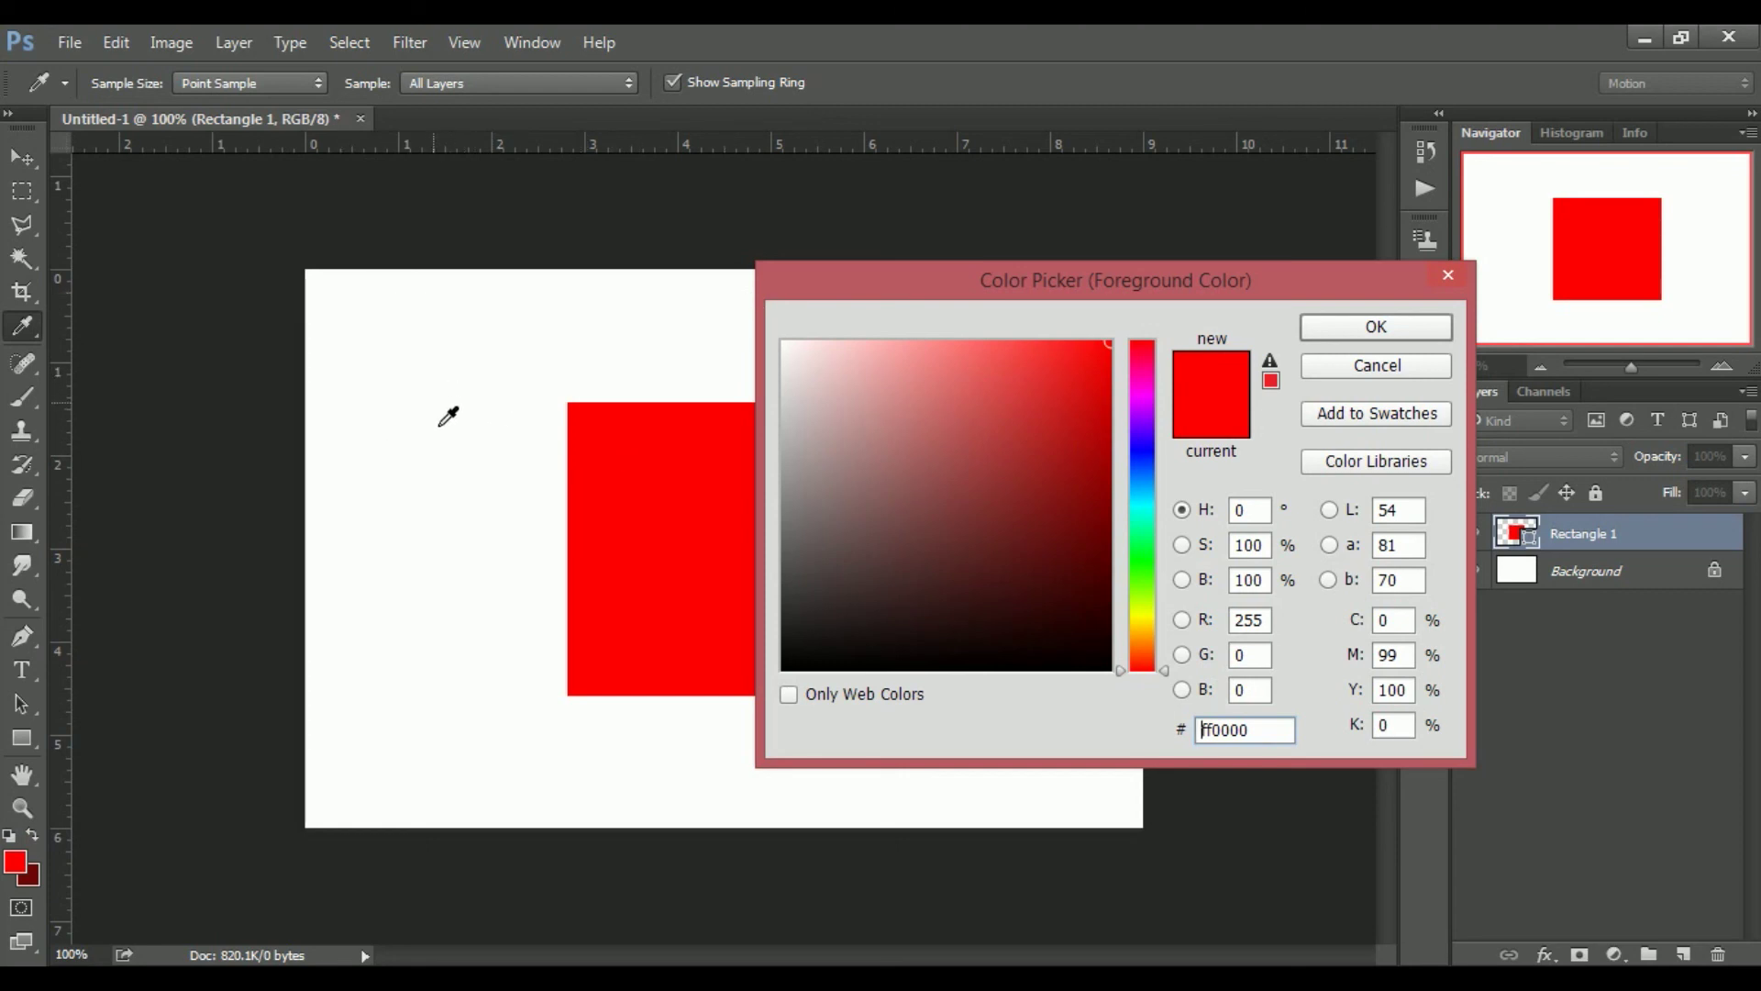
pyautogui.click(406, 418)
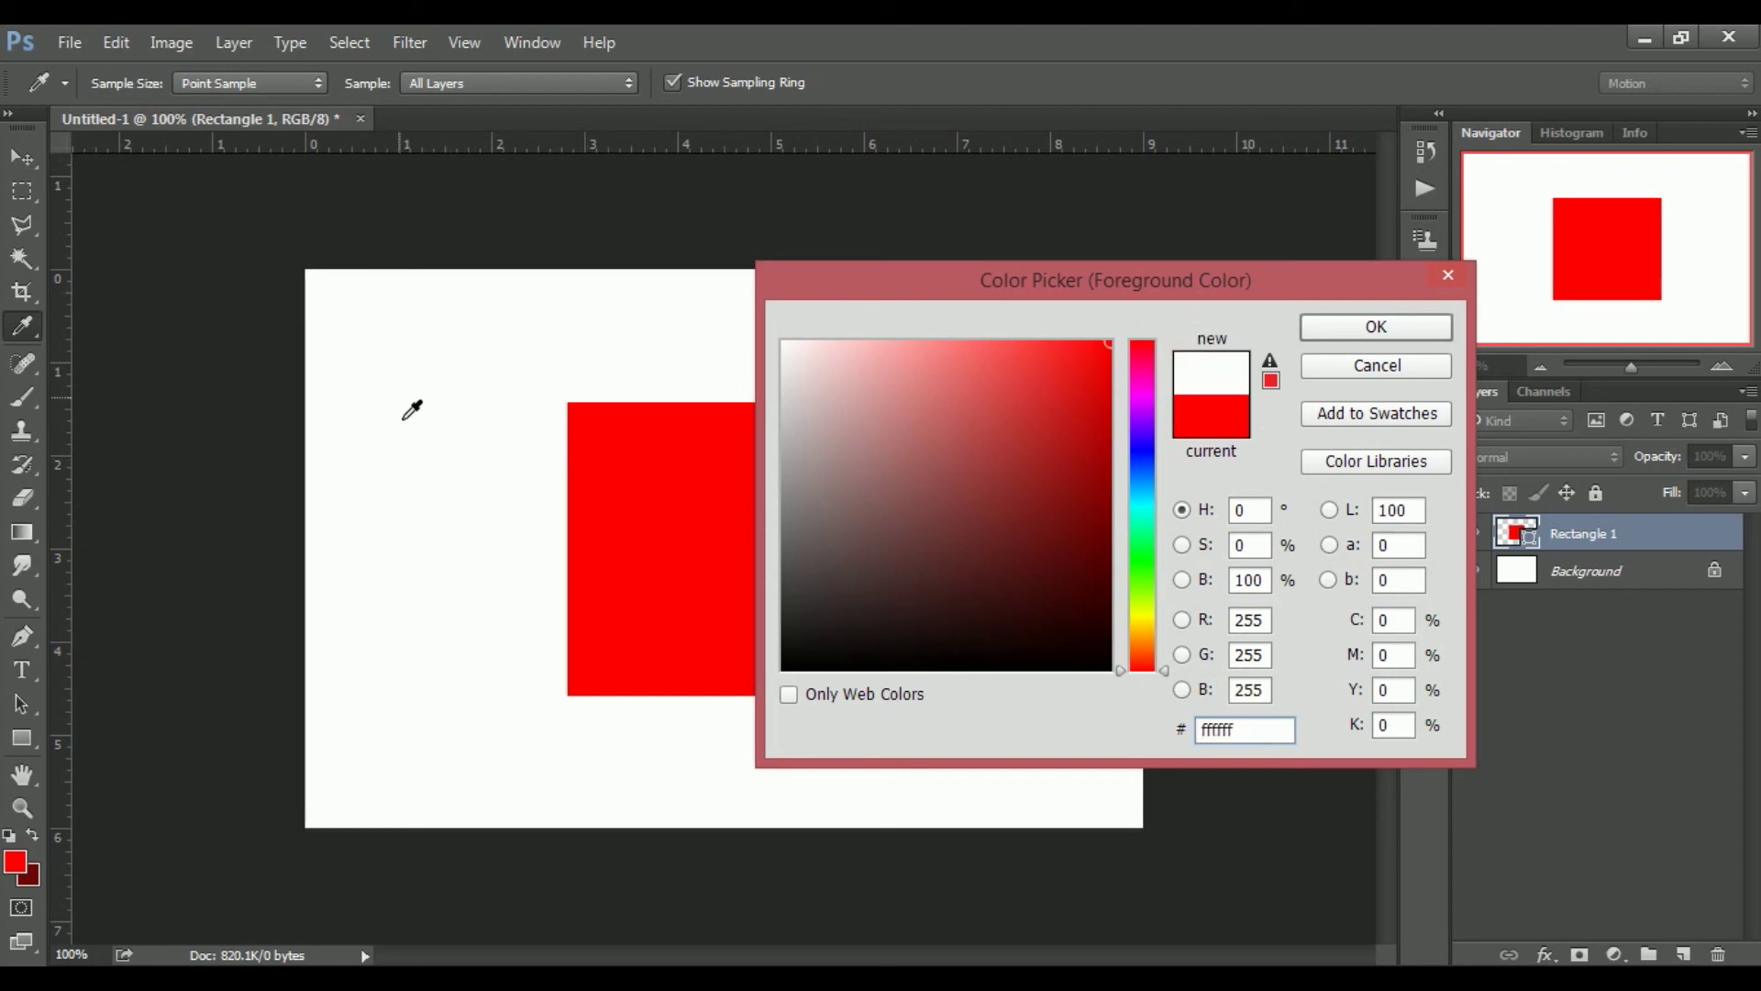
pyautogui.click(631, 471)
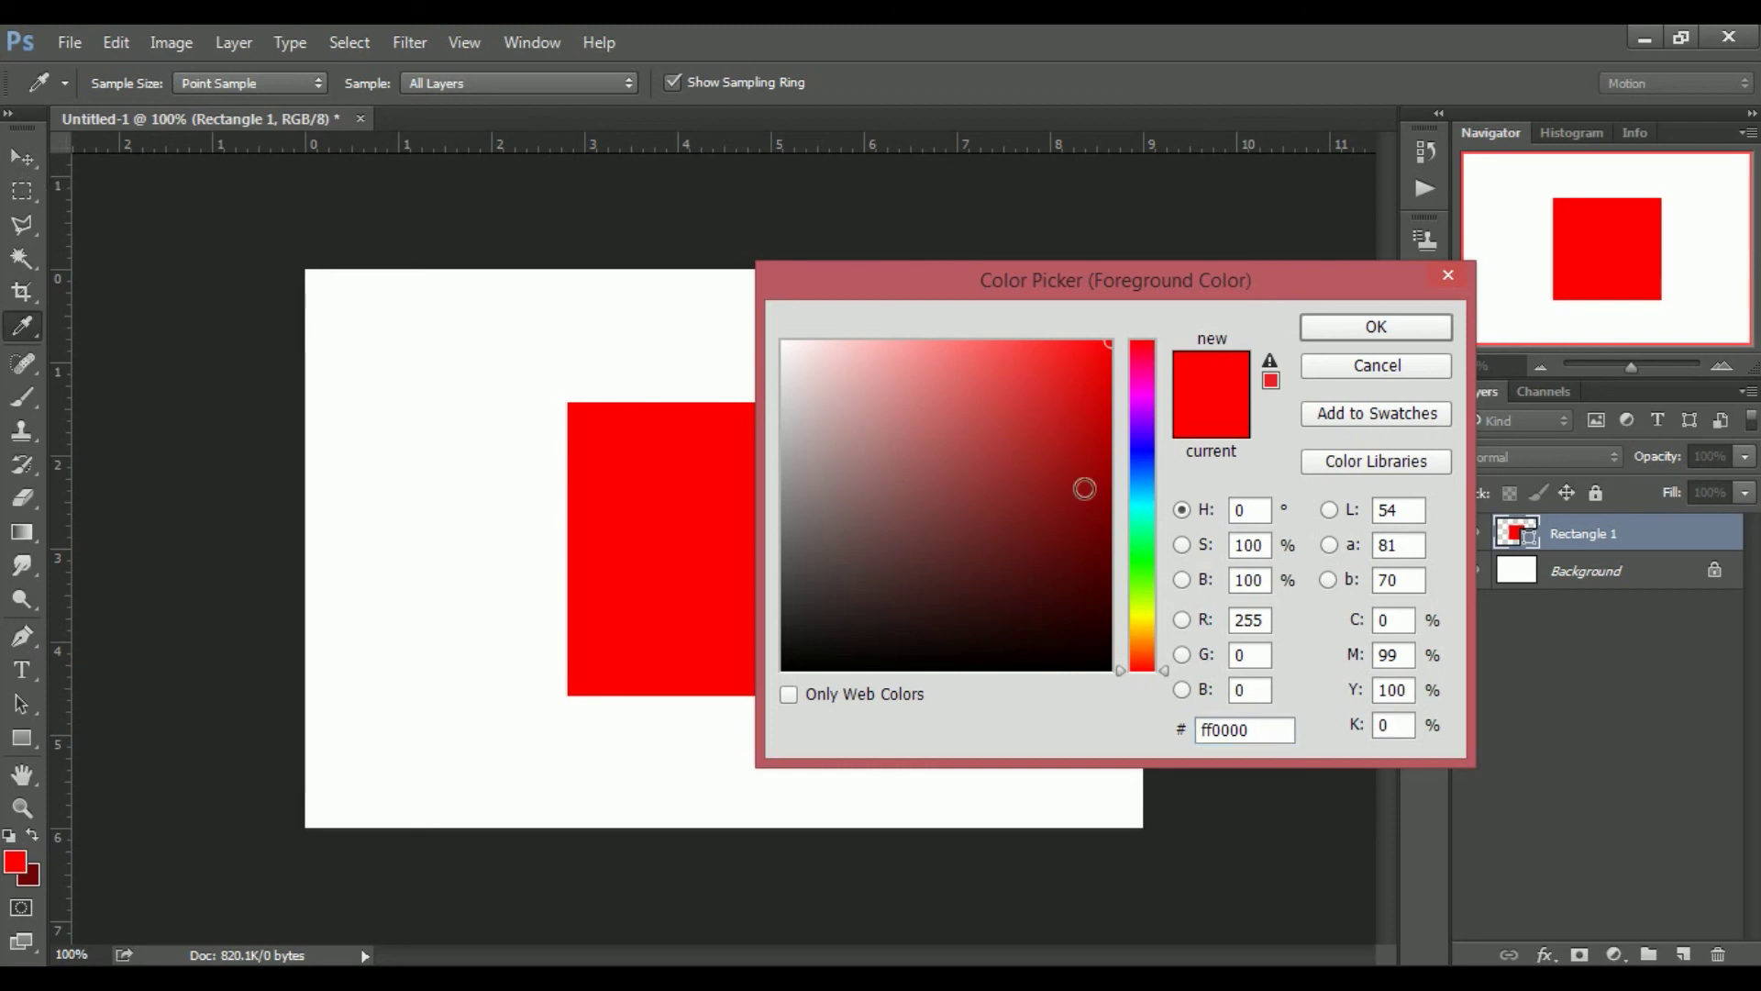
pyautogui.moveTo(1283, 729); pyautogui.dragTo(1183, 757)
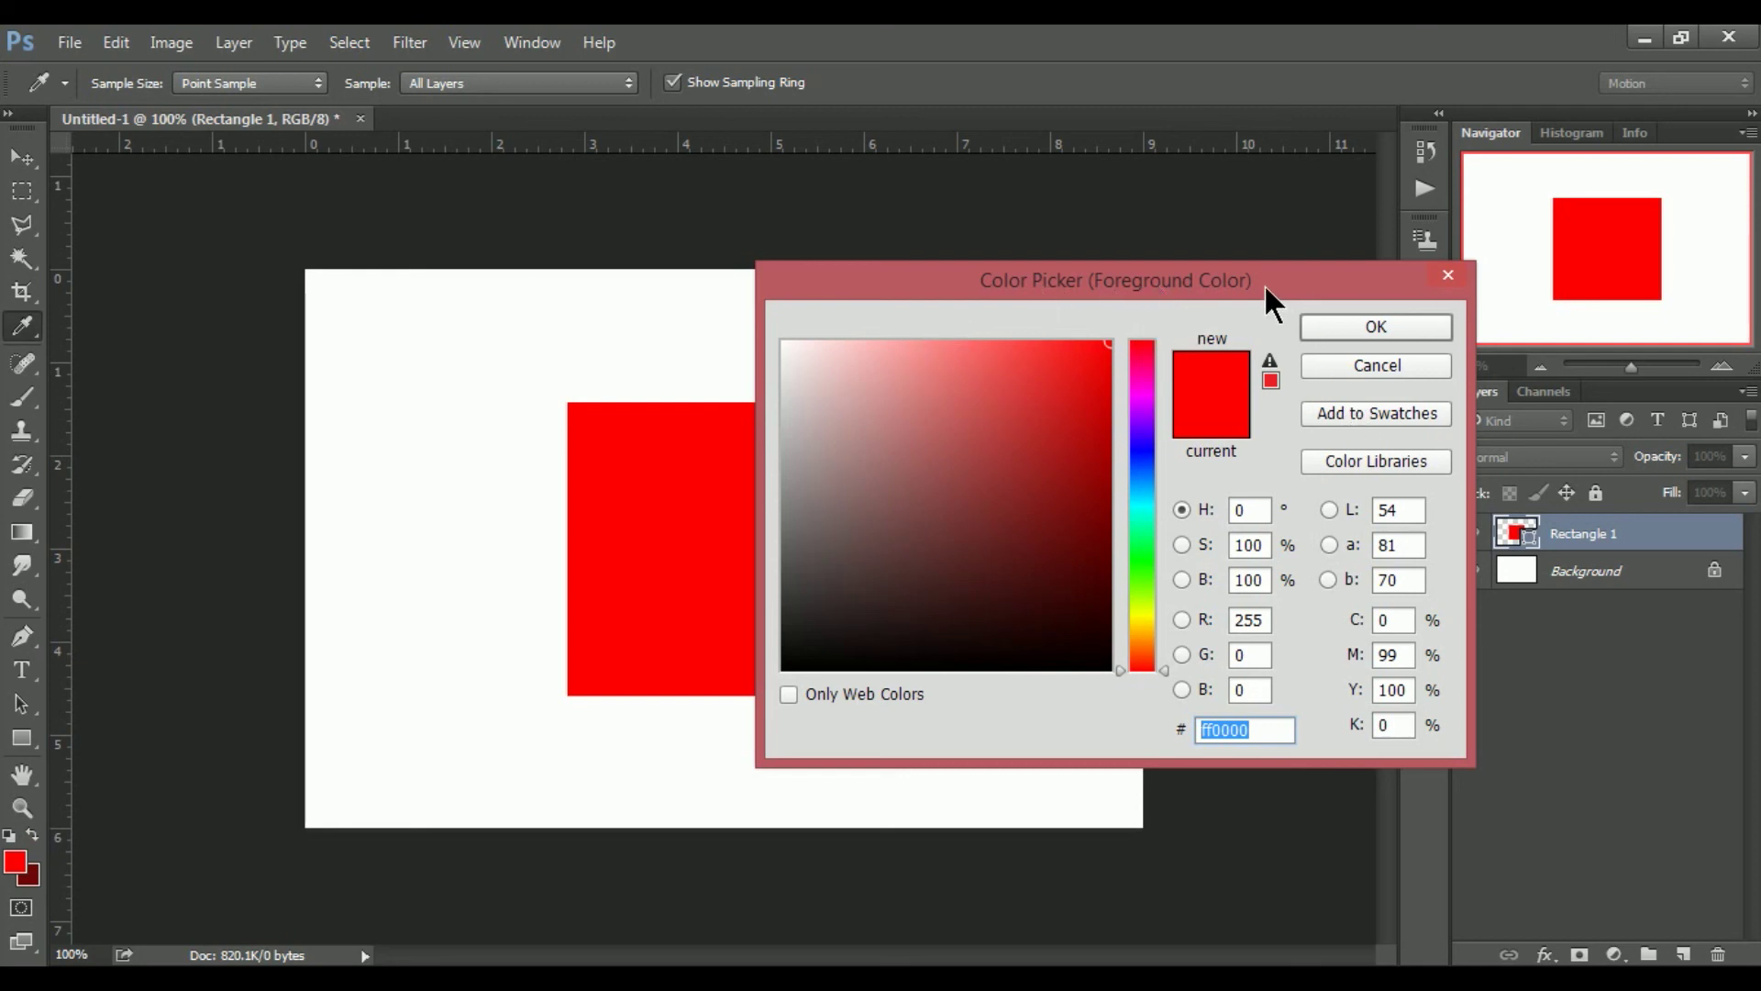
pyautogui.moveTo(1263, 284); pyautogui.dragTo(1214, 284)
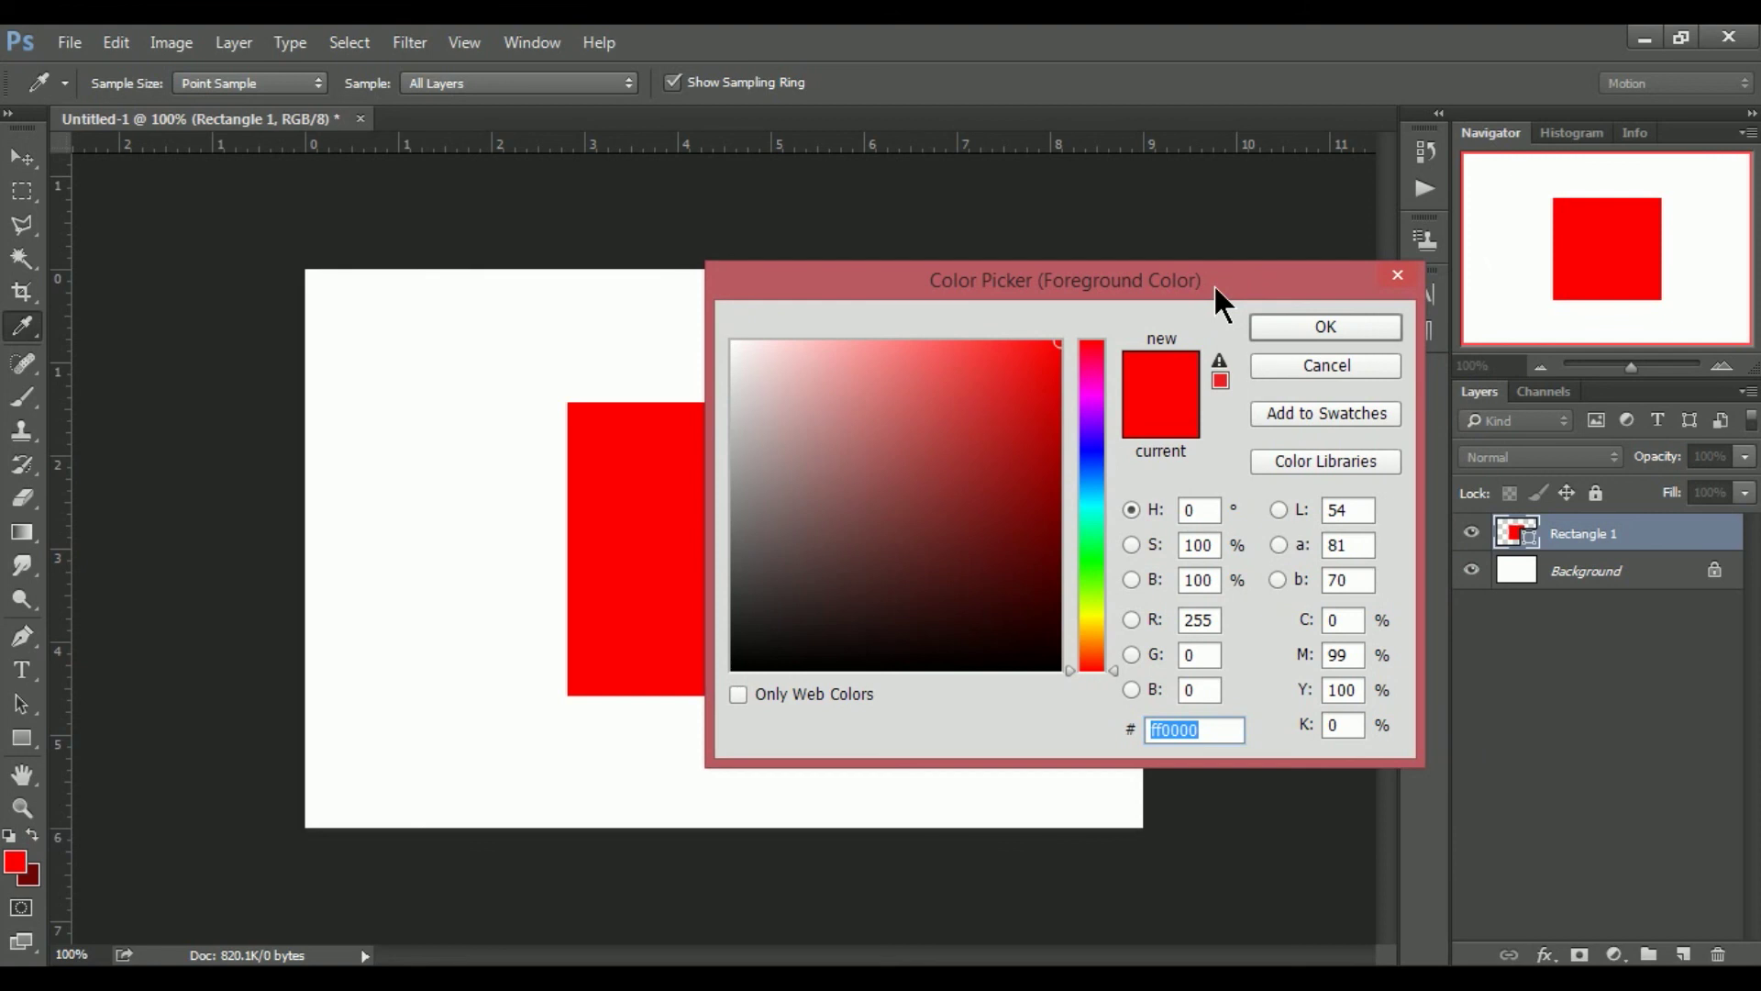